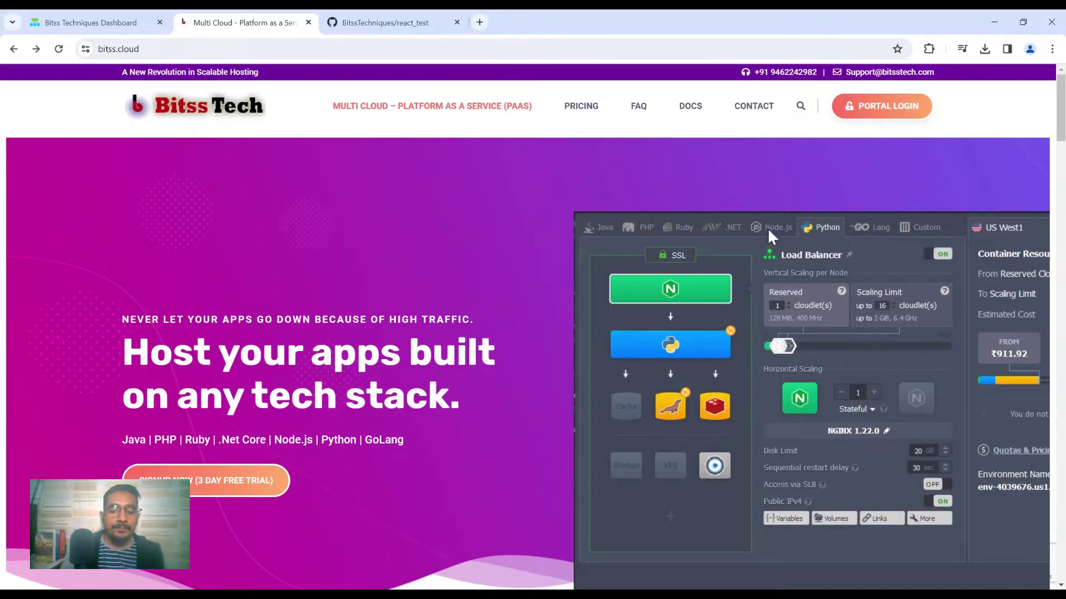
Log in to the Bitss Techniques dashboard with the saved credentials and choose NGINX as the application server for a new PHP environment
click(85, 23)
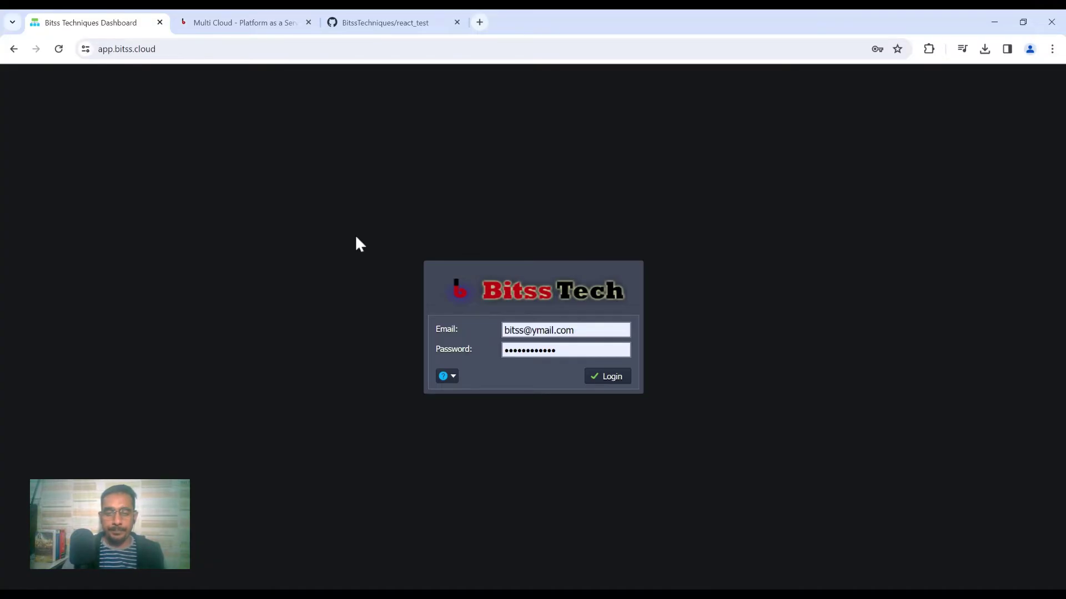
click(599, 380)
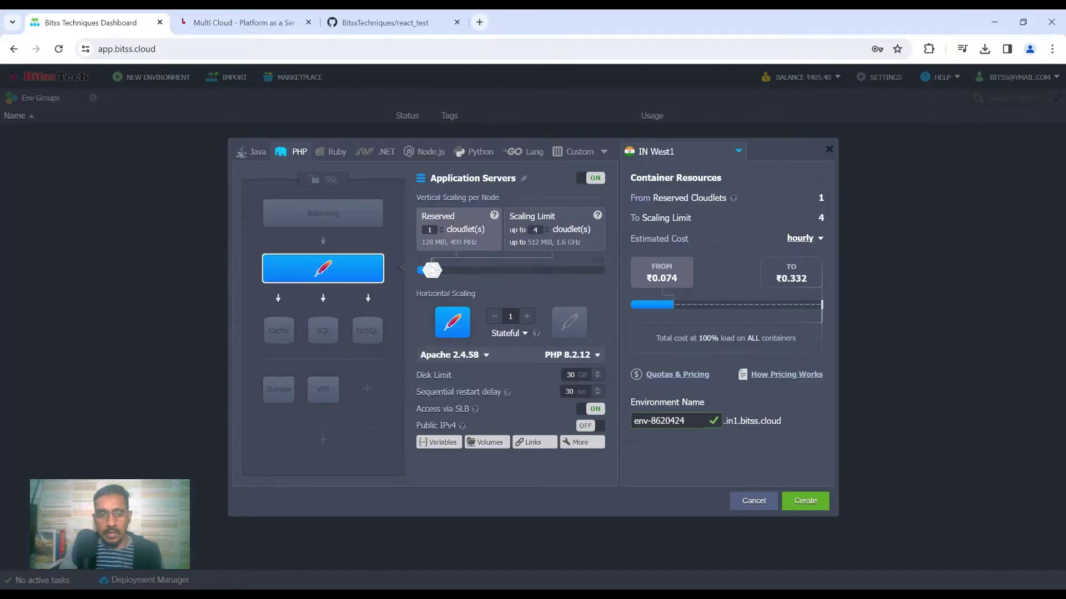
mouse_move(290, 272)
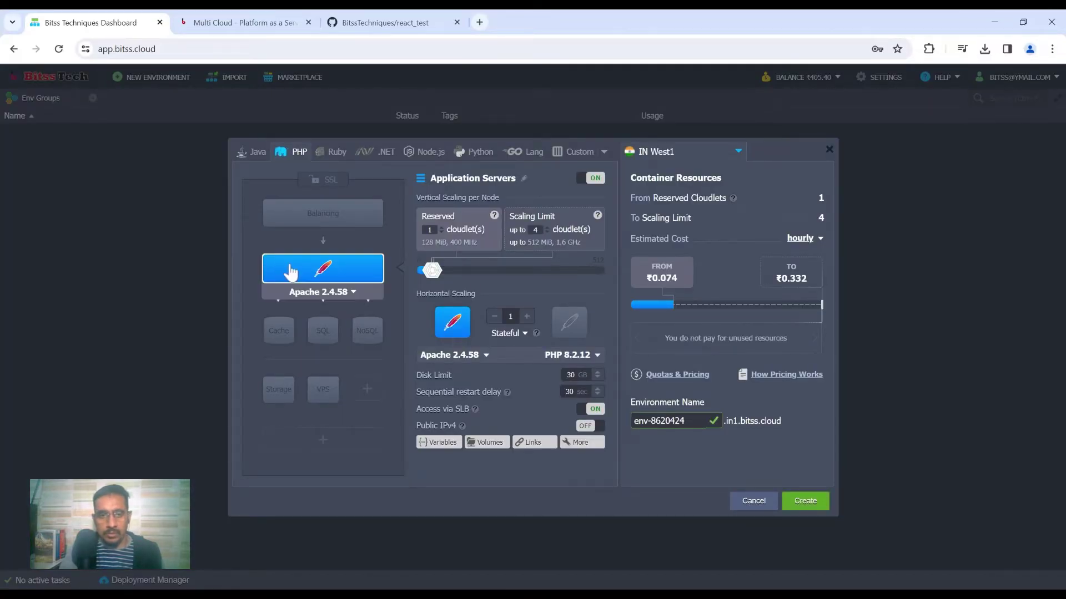
click(353, 293)
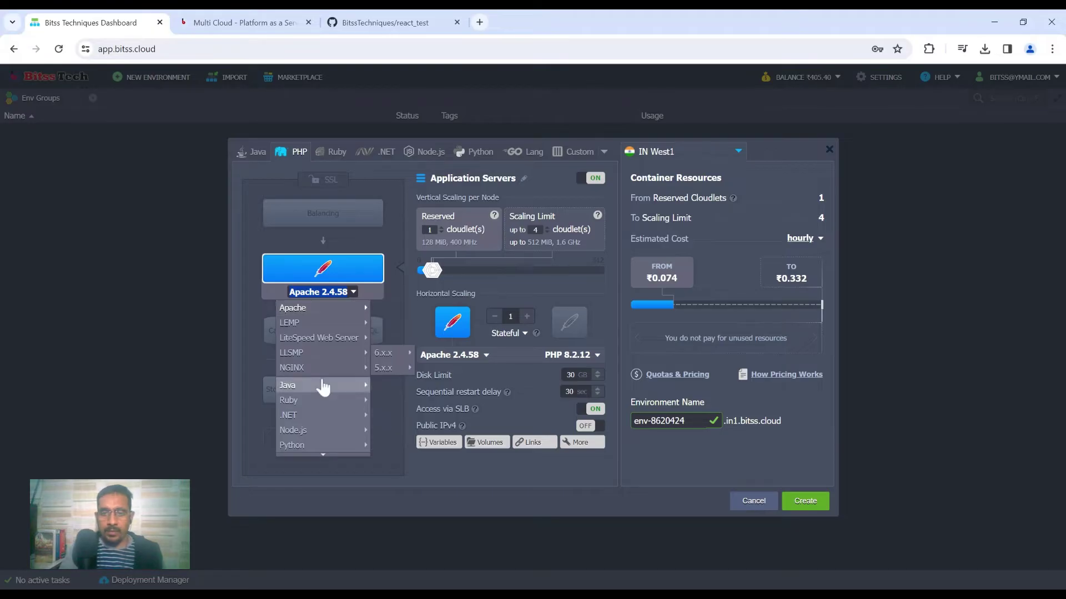
click(384, 370)
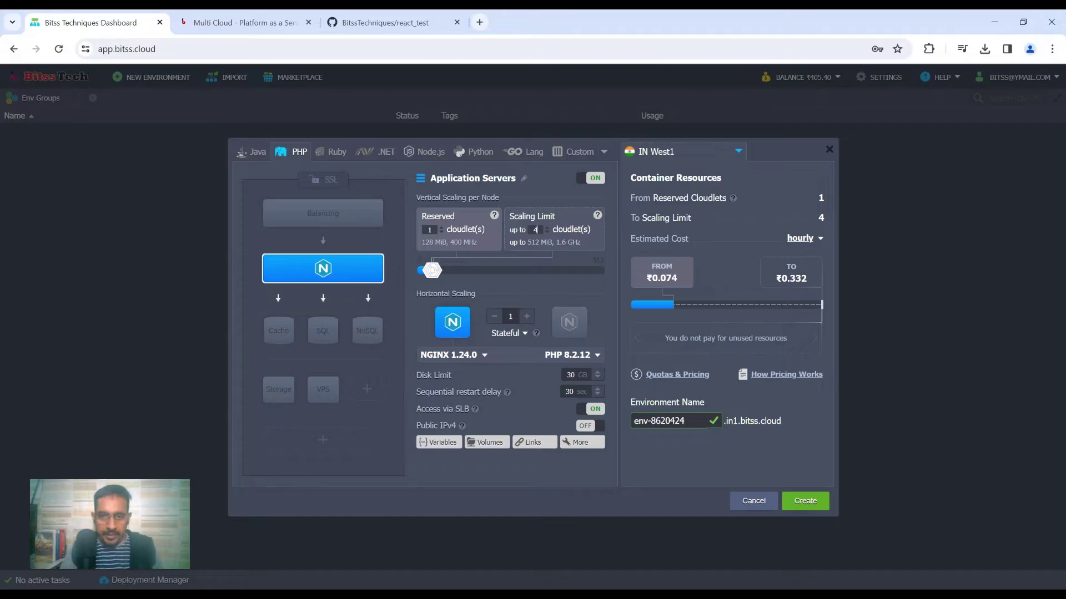
Set the NGINX application server's scaling limit to 20 cloudlets and create the environment
key(BackSpace)
text(20)
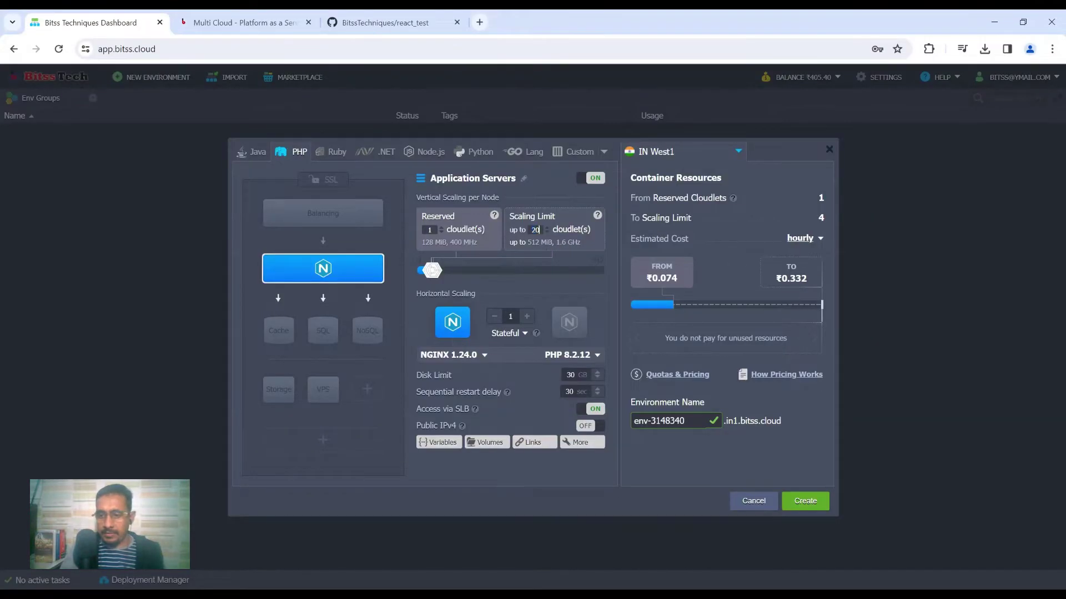
click(721, 461)
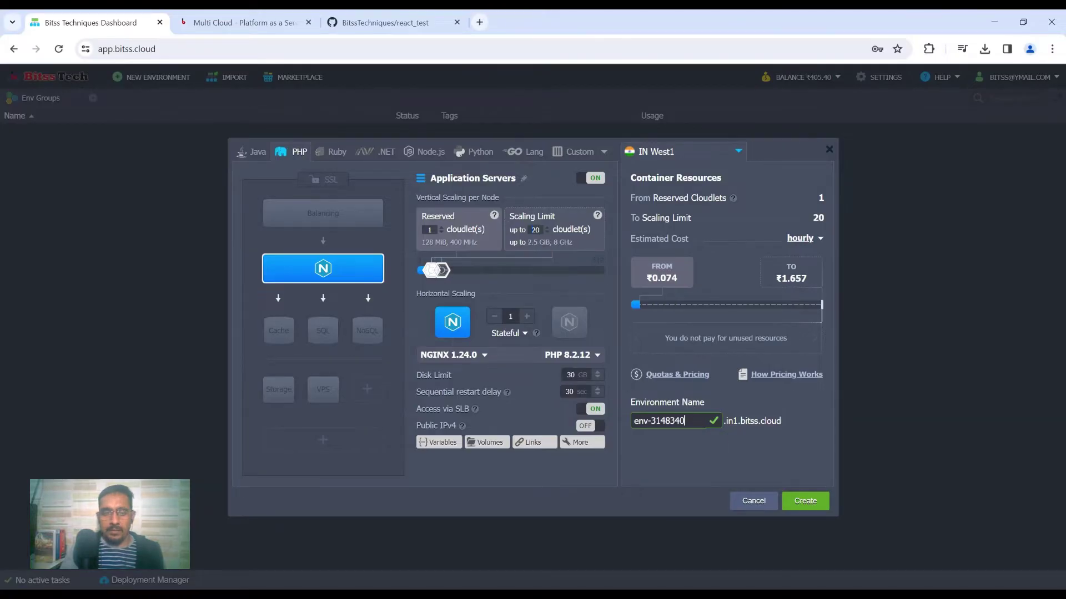
click(799, 503)
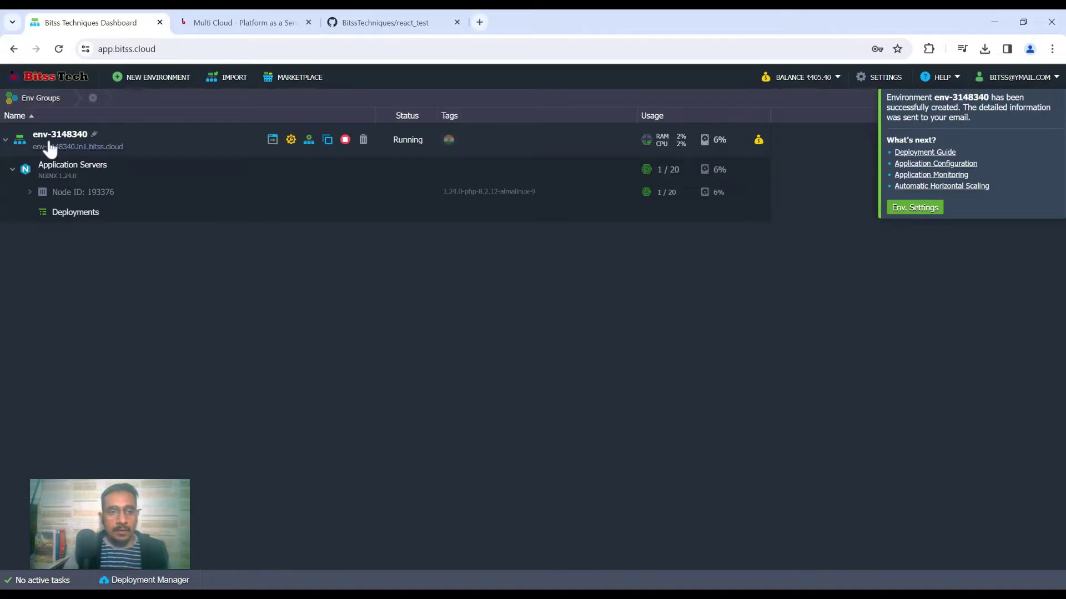
Expand the new environment's application server node and open a Web SSH session on it
click(6, 140)
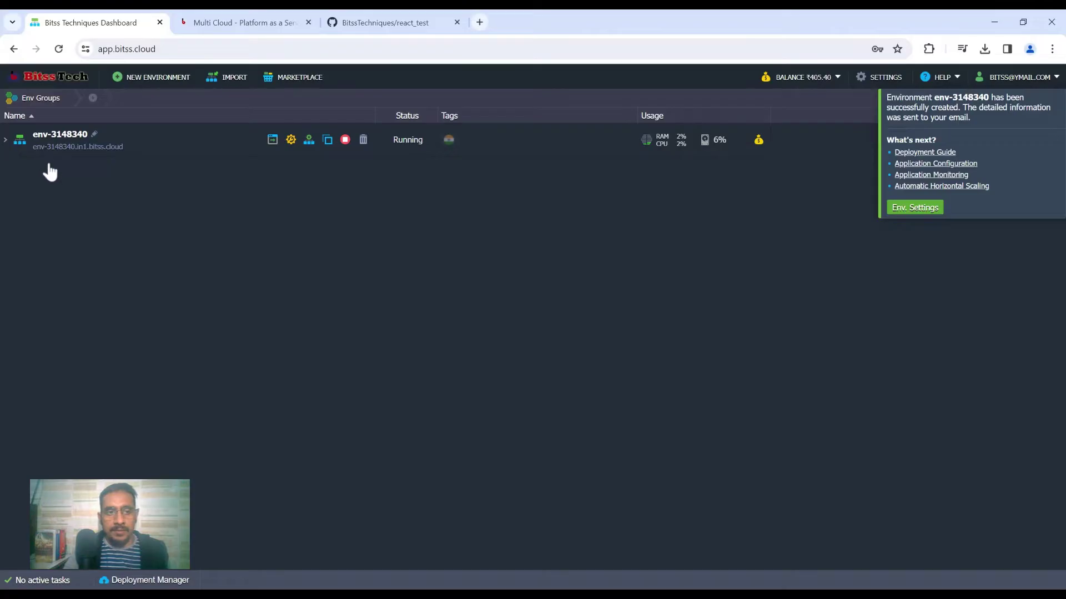
click(6, 139)
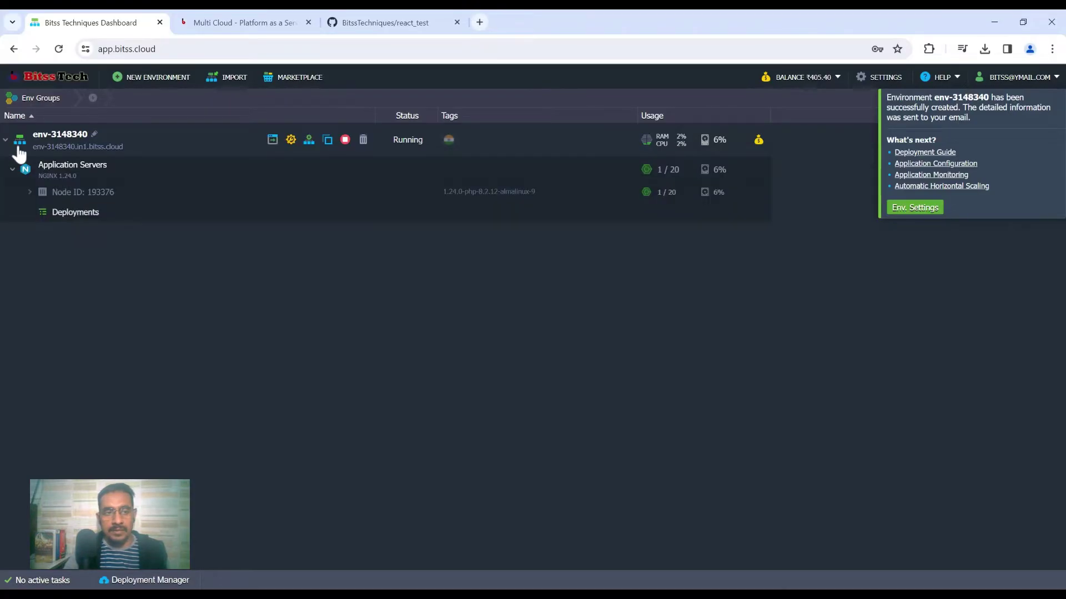
click(12, 170)
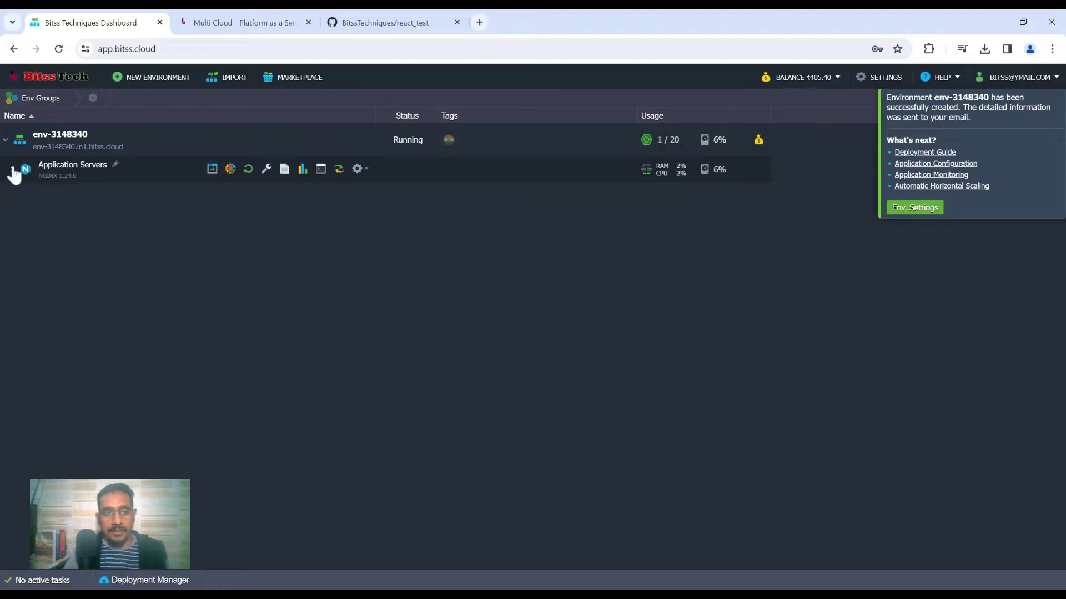
click(12, 170)
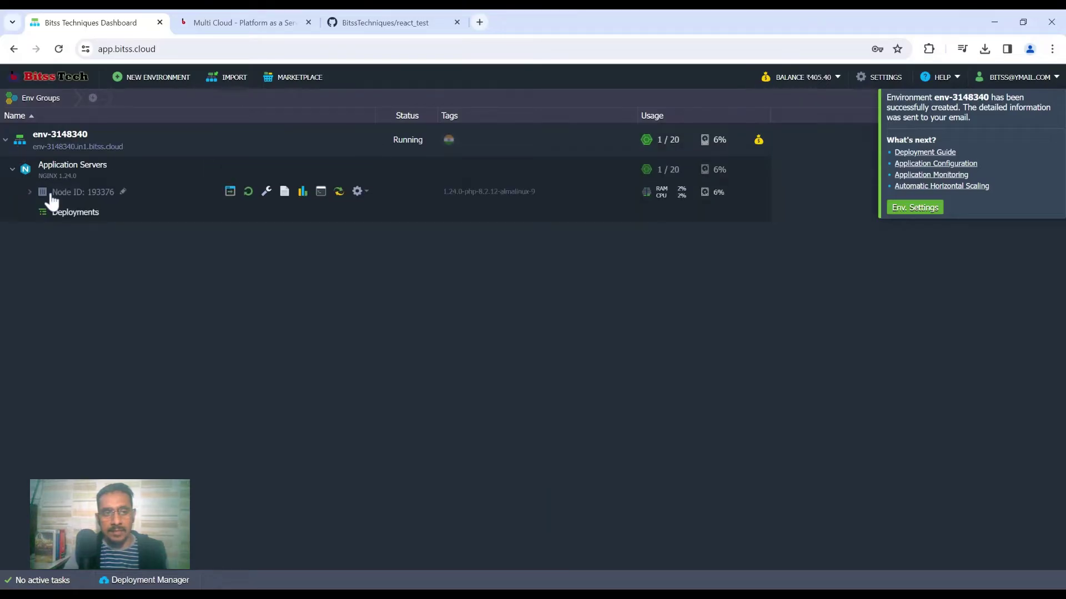
click(29, 194)
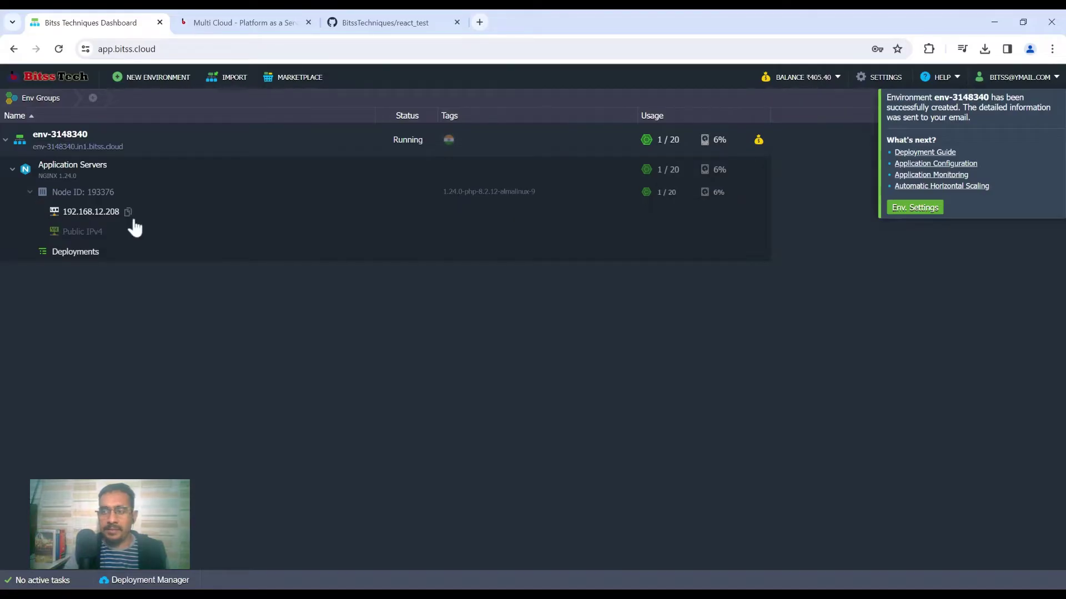
mouse_move(135, 200)
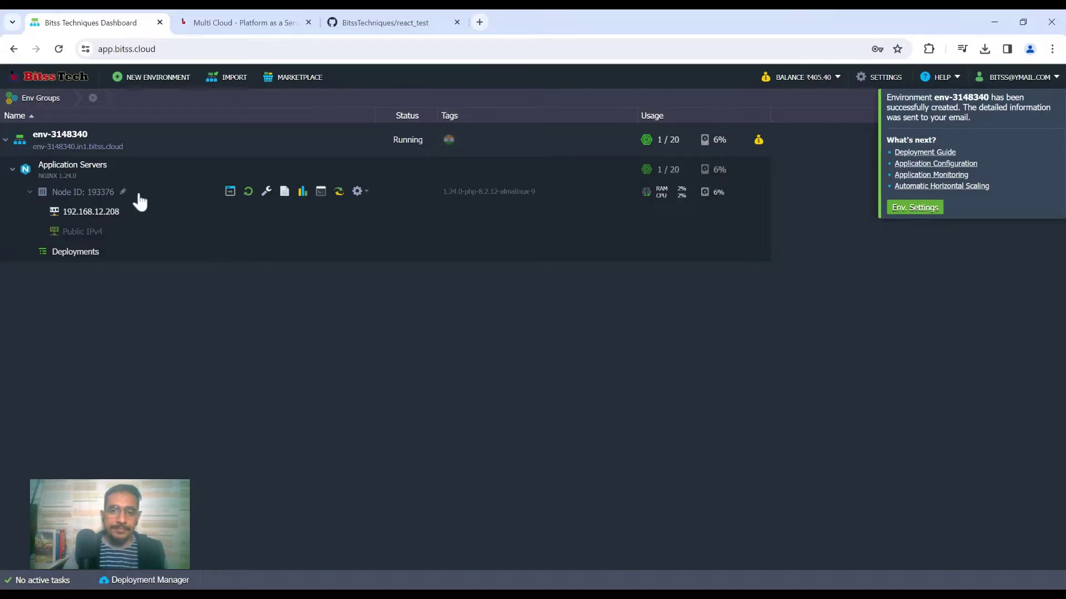
click(321, 191)
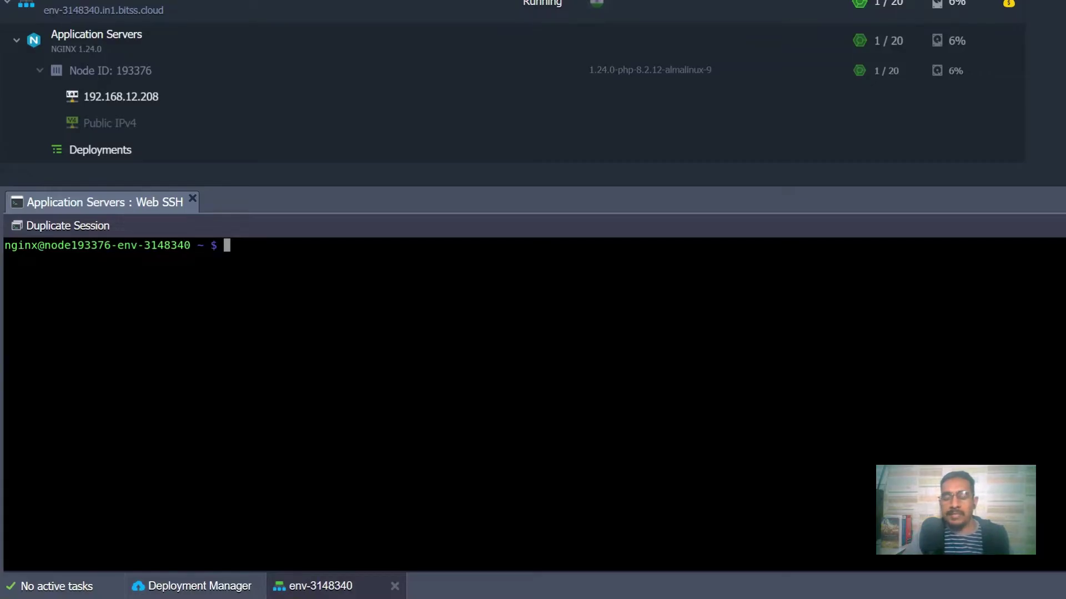
Create a directory named sshkeys in the server's home folder with mkdir
text(mk)
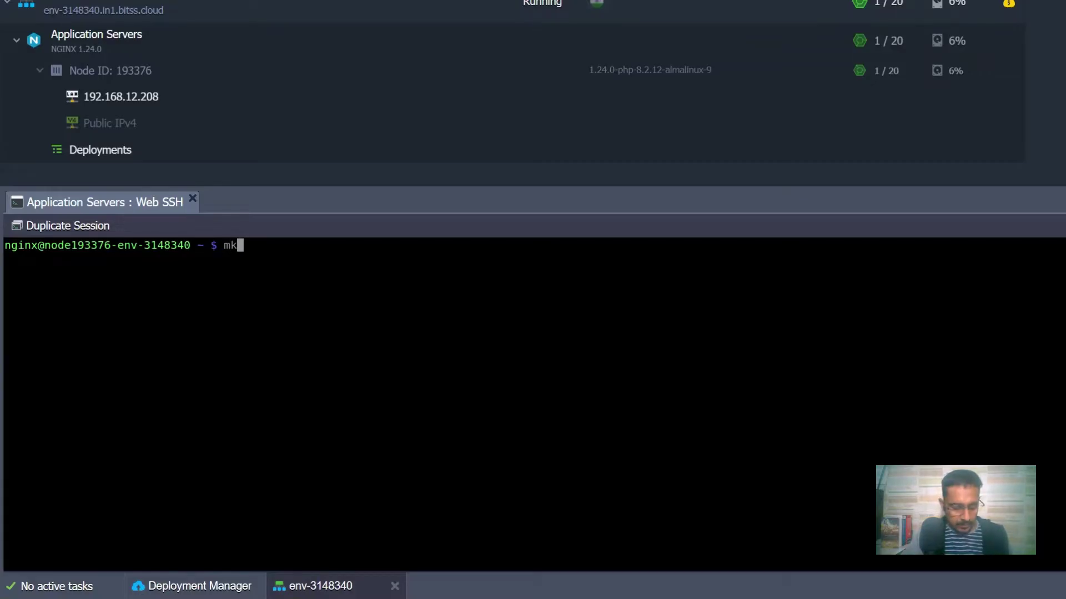
text(dir ssk)
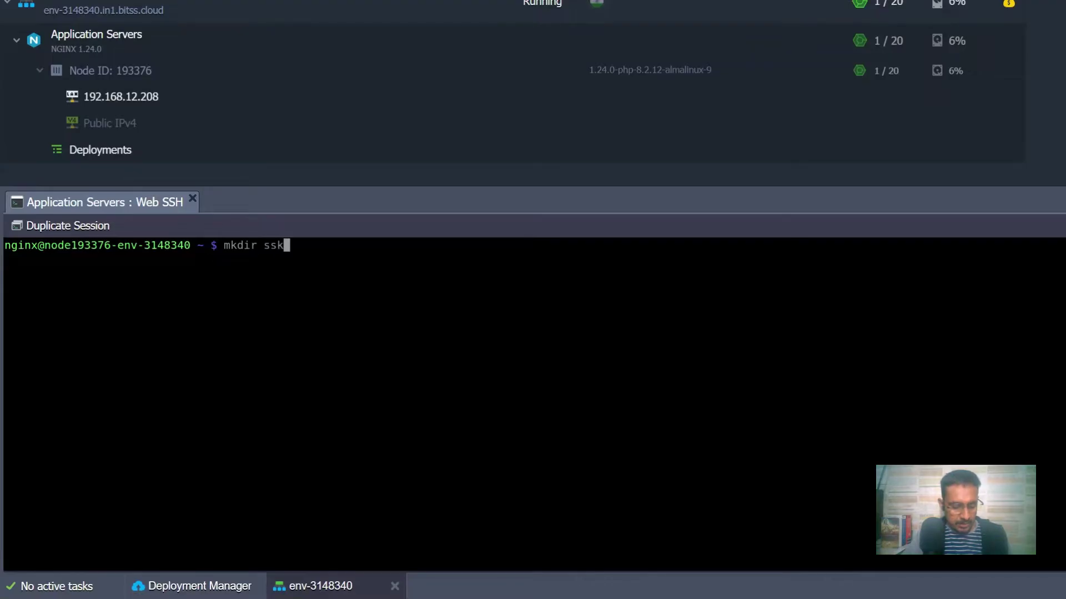
key(BackSpace)
text(hk)
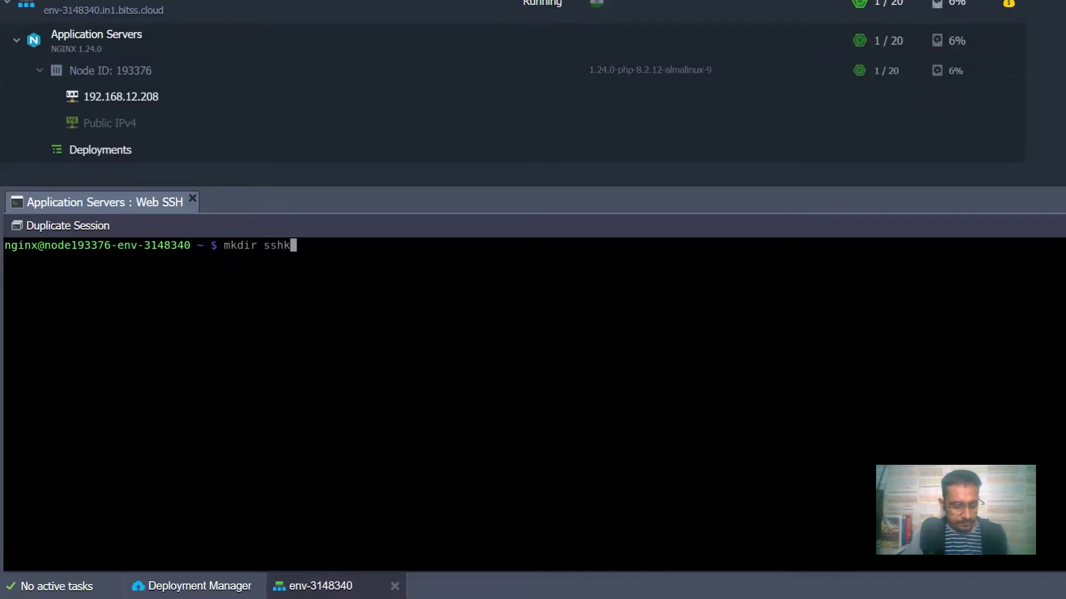
text(eys)
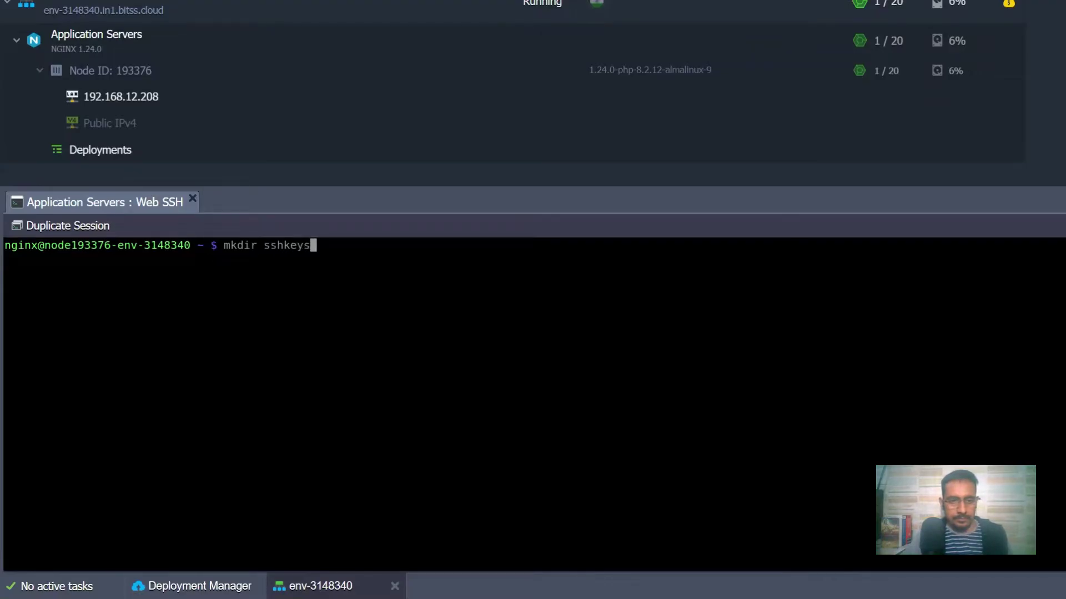
key(Return)
Change into the sshkeys directory and list its contents with ls
text(cd ss)
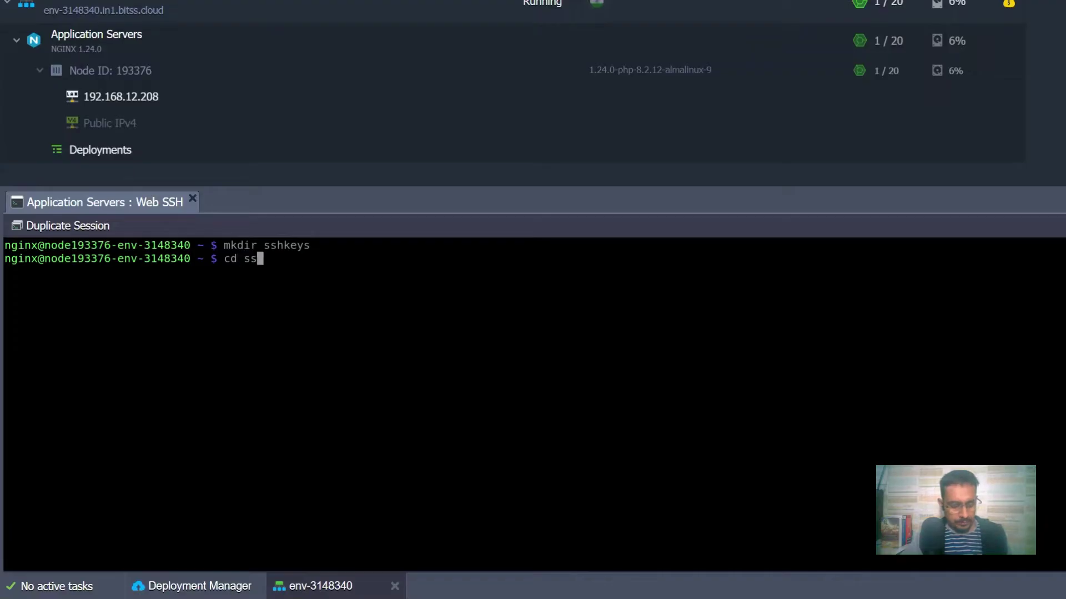
text(hkey)
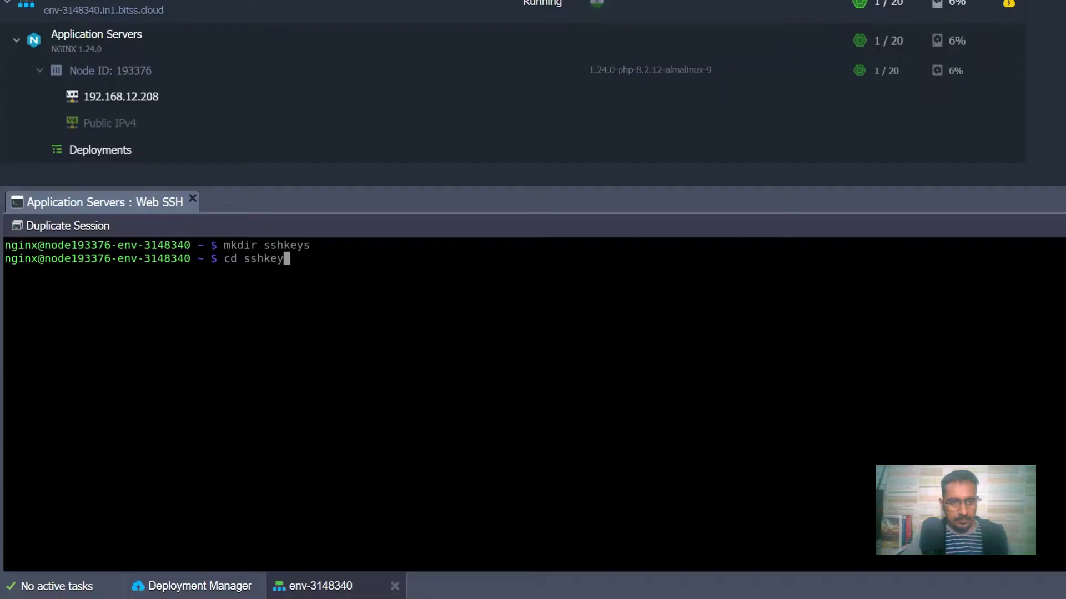
text(s)
key(Return)
text(ls)
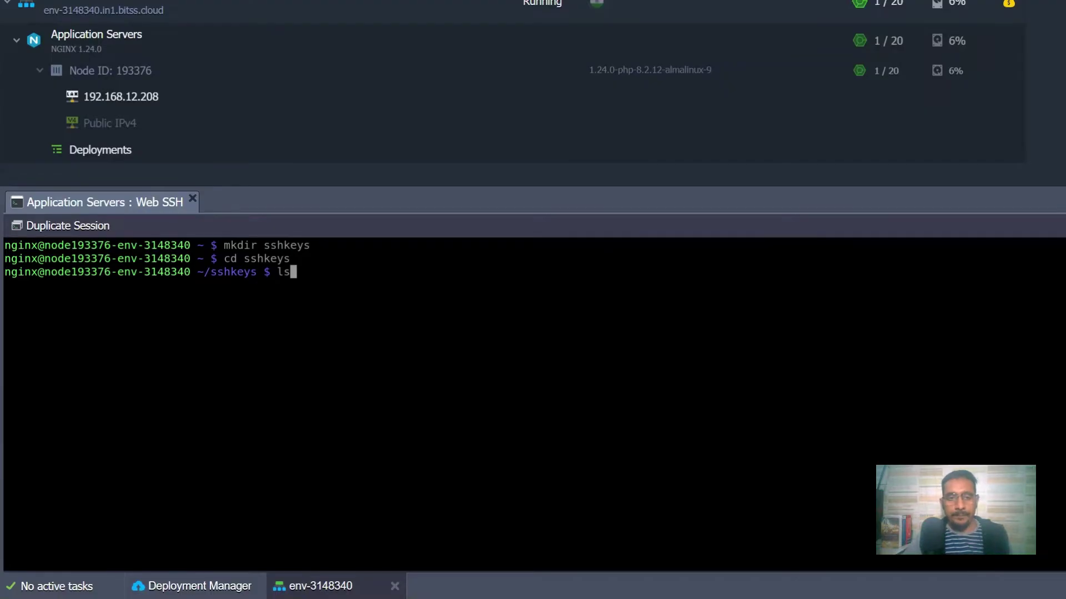
key(Return)
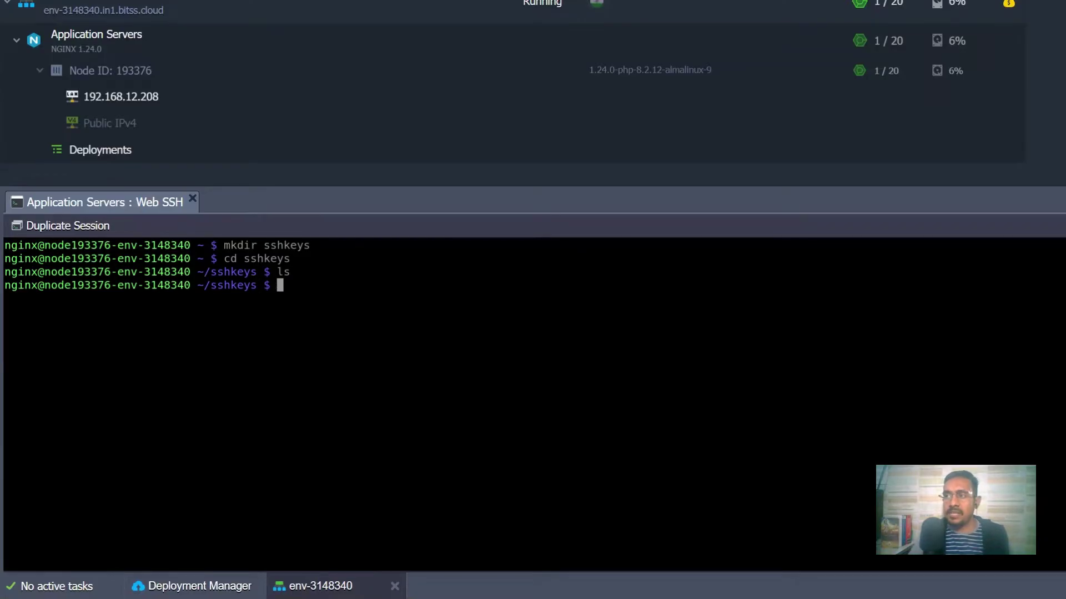
Generate an RSA key pair with ssh-keygen -t rsa, saving it as ./id_rsa with an empty passphrase
text(ssh-keygen -t rsa)
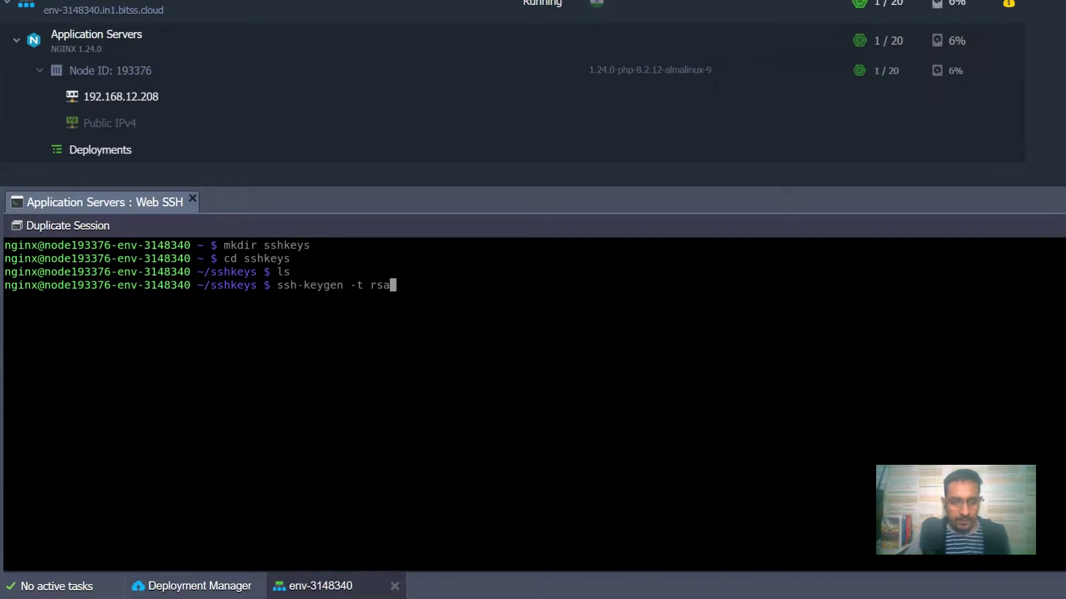
key(Return)
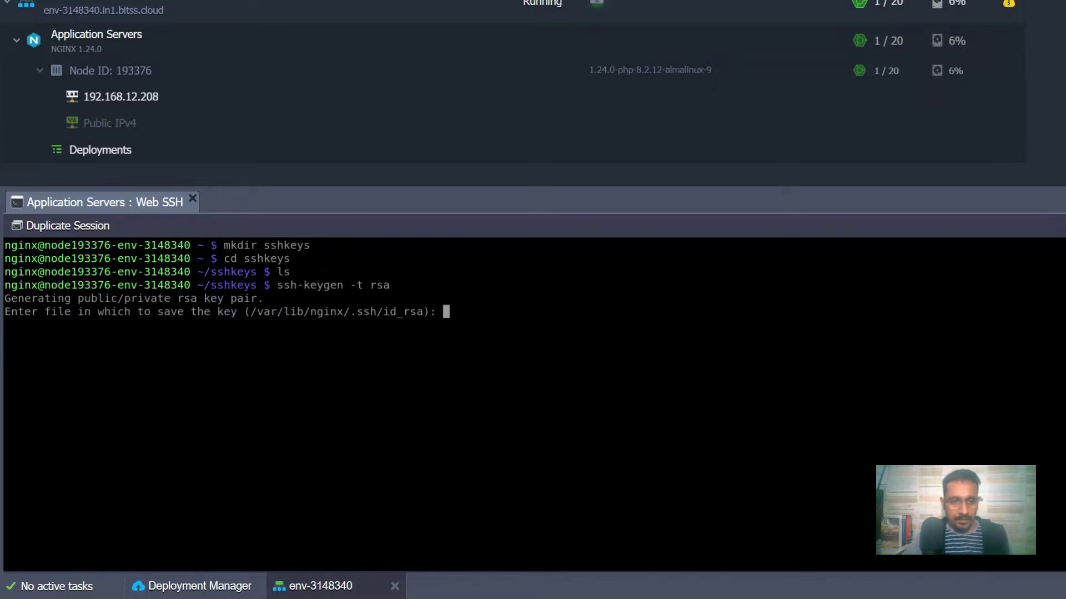
text(./)
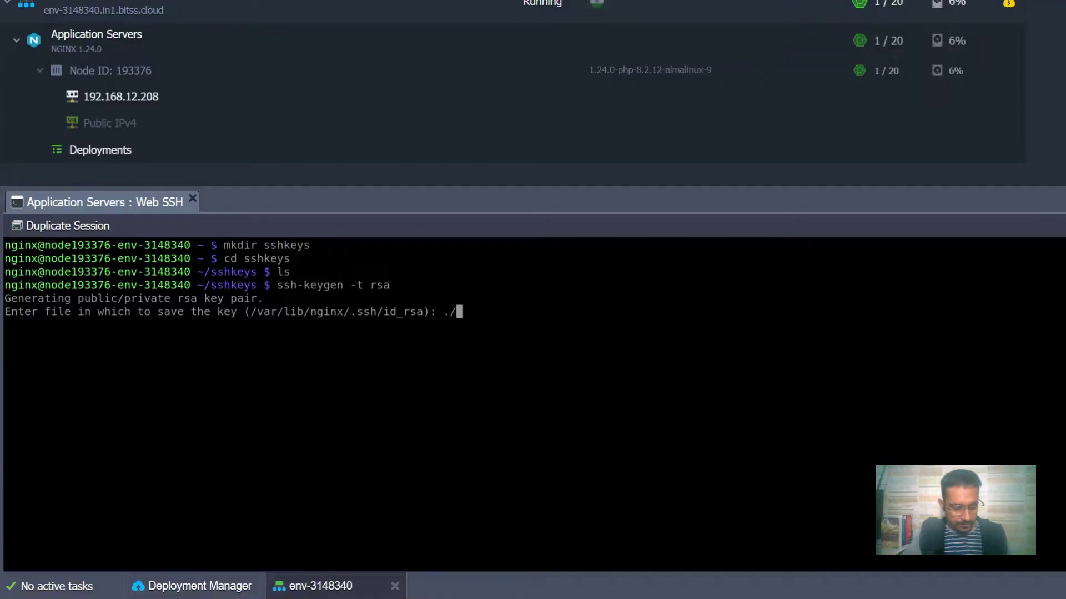
text(id_rs)
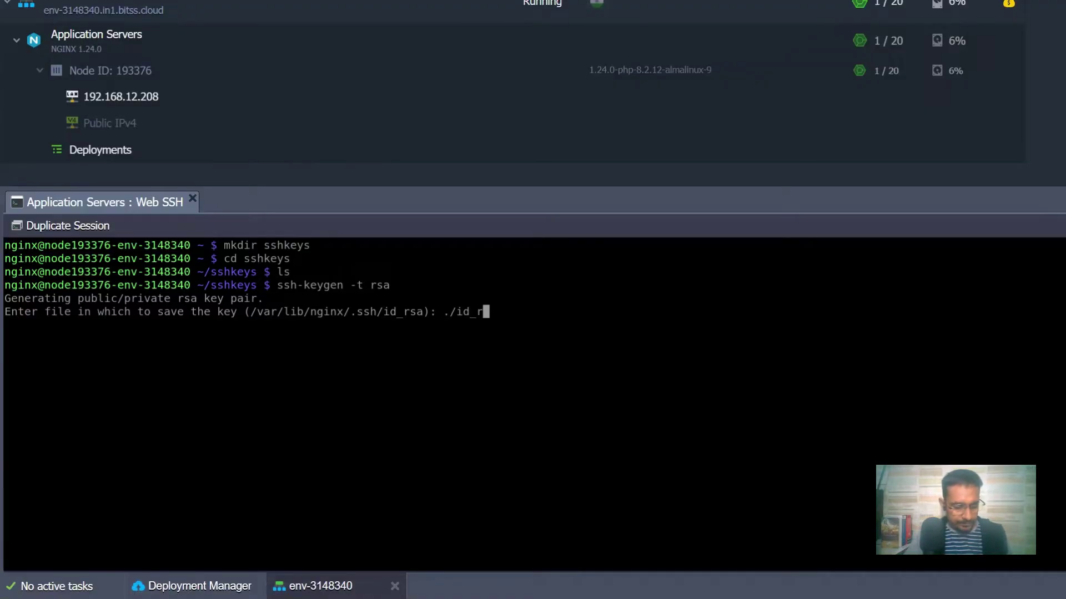
text(a)
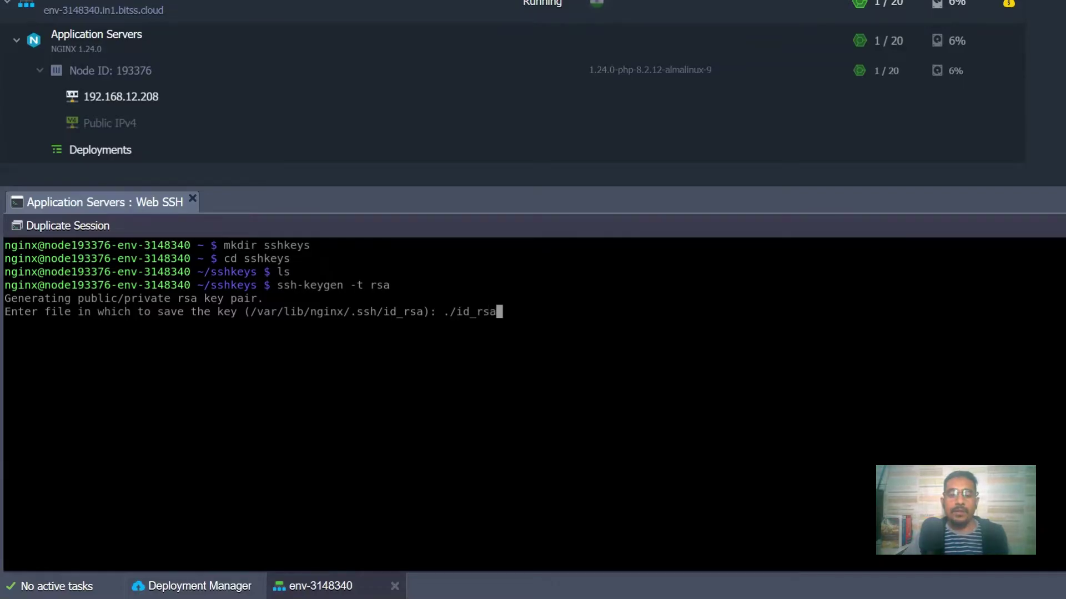
key(Return)
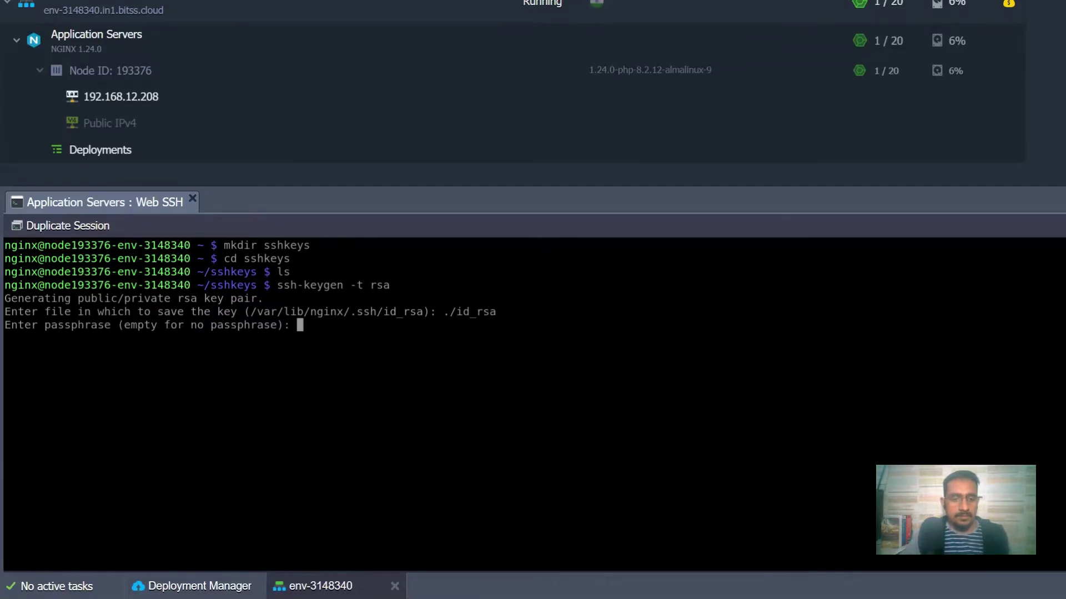
key(Return)
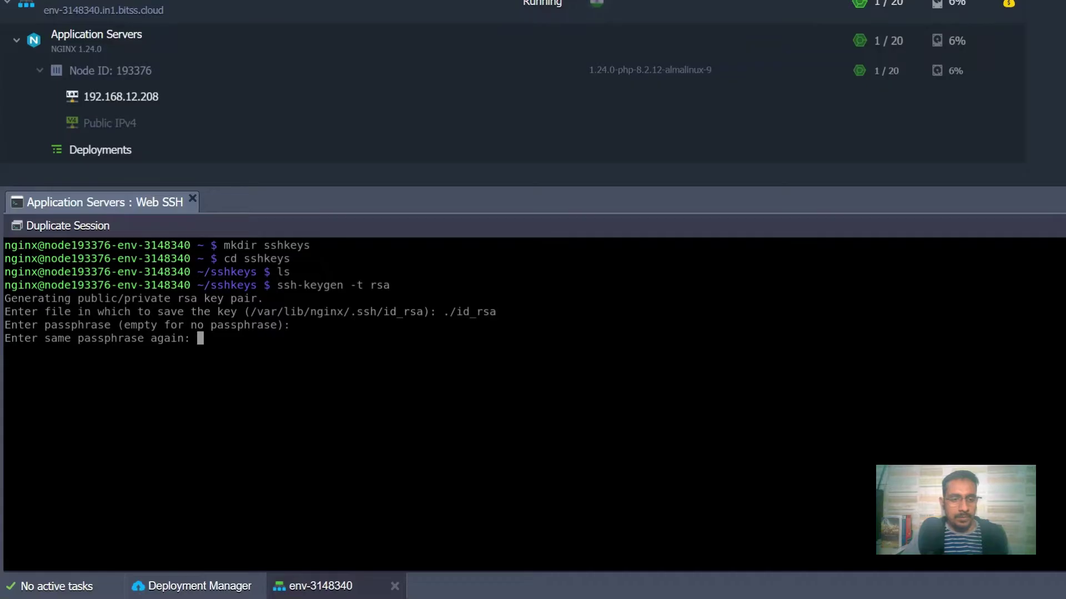
key(Return)
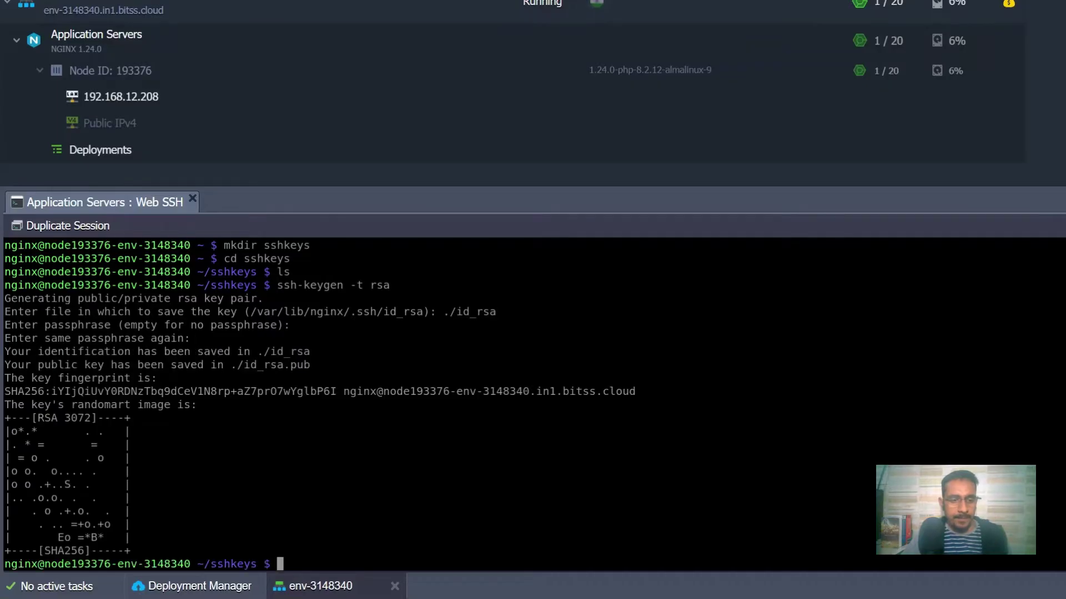
List the generated key files in the sshkeys directory and highlight the file names in the terminal output
text(ls)
key(Return)
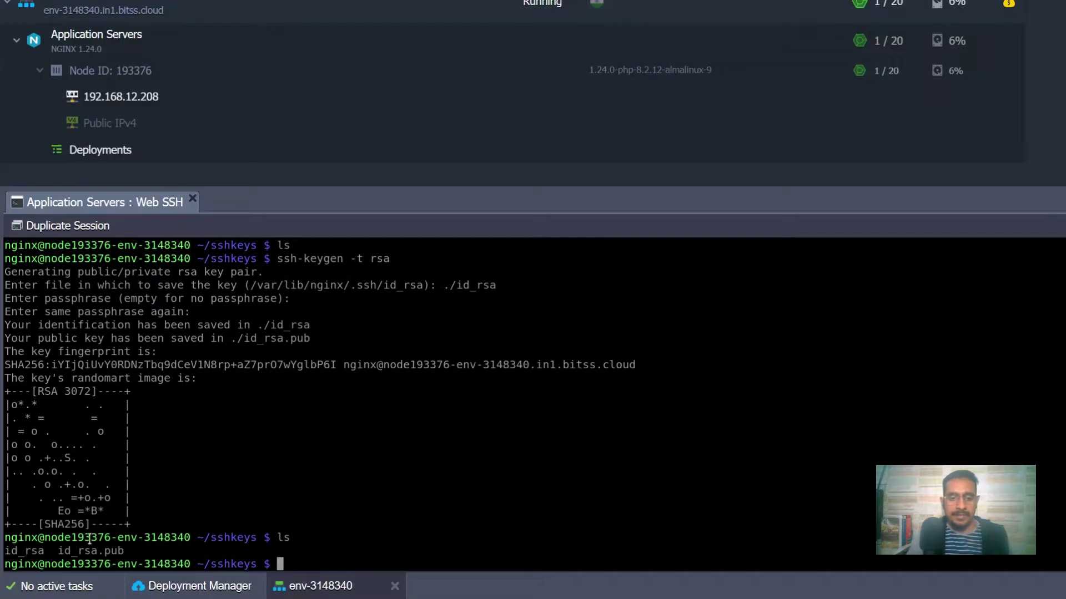
drag(128, 550, 4, 553)
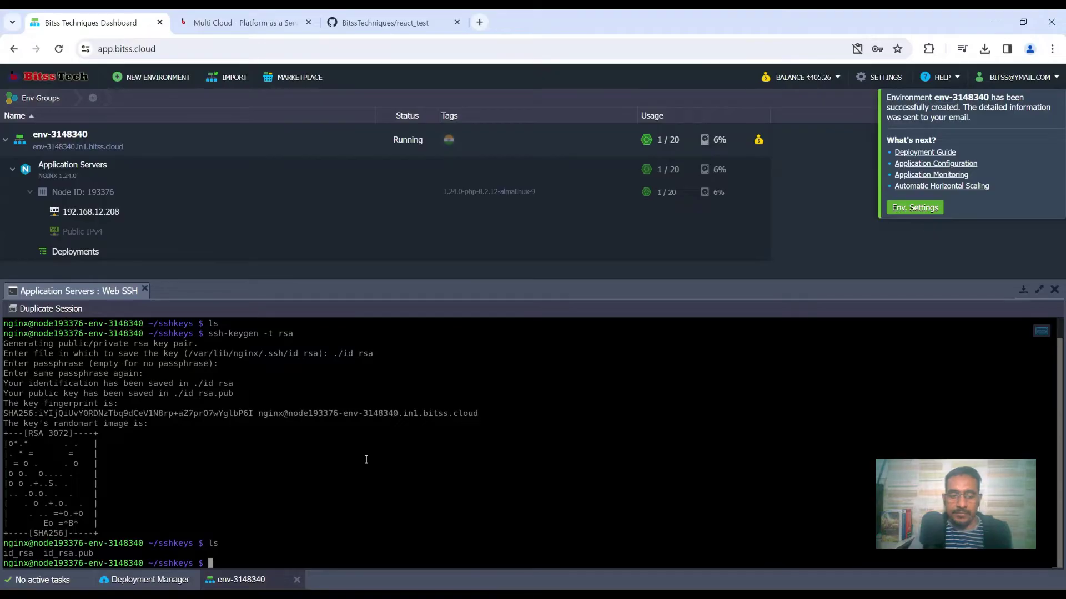
drag(4, 554, 44, 553)
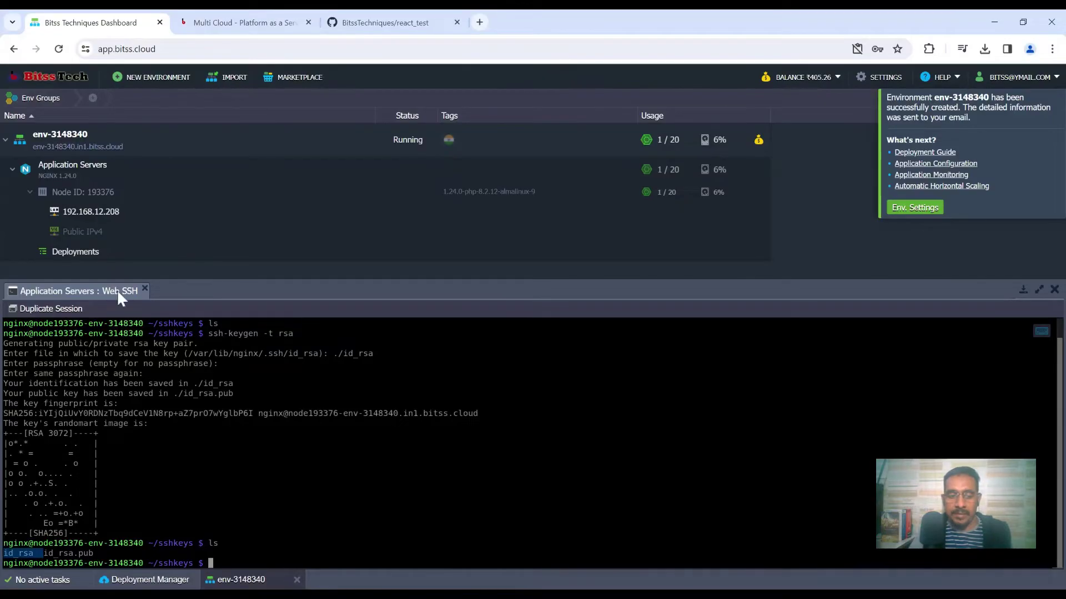
mouse_move(136, 197)
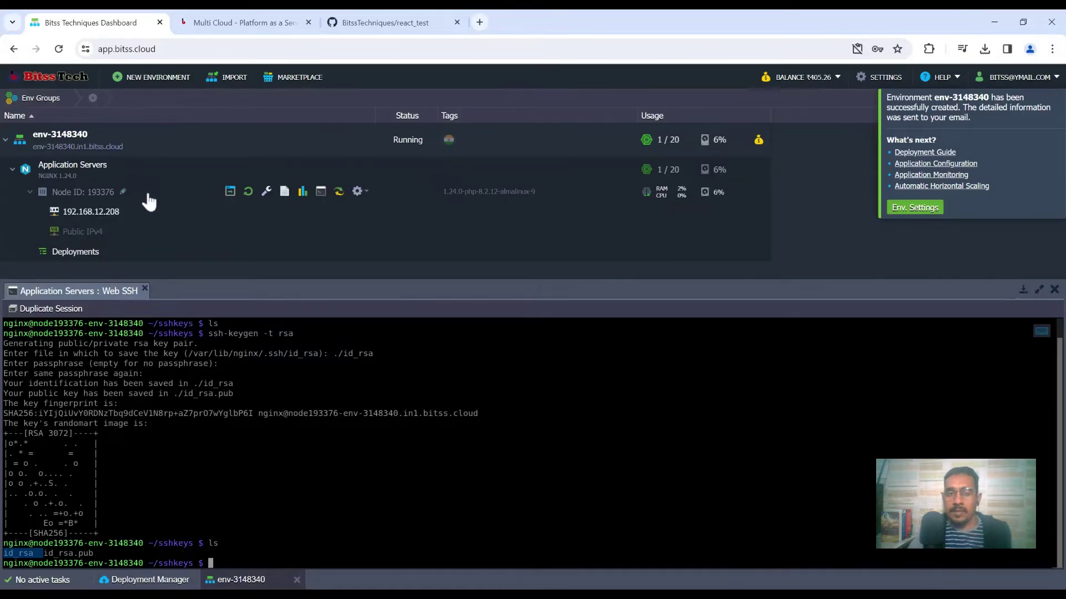
Open the configuration file manager for Node ID 193376 and browse to the /home/jelastic/sshkeys folder
click(266, 192)
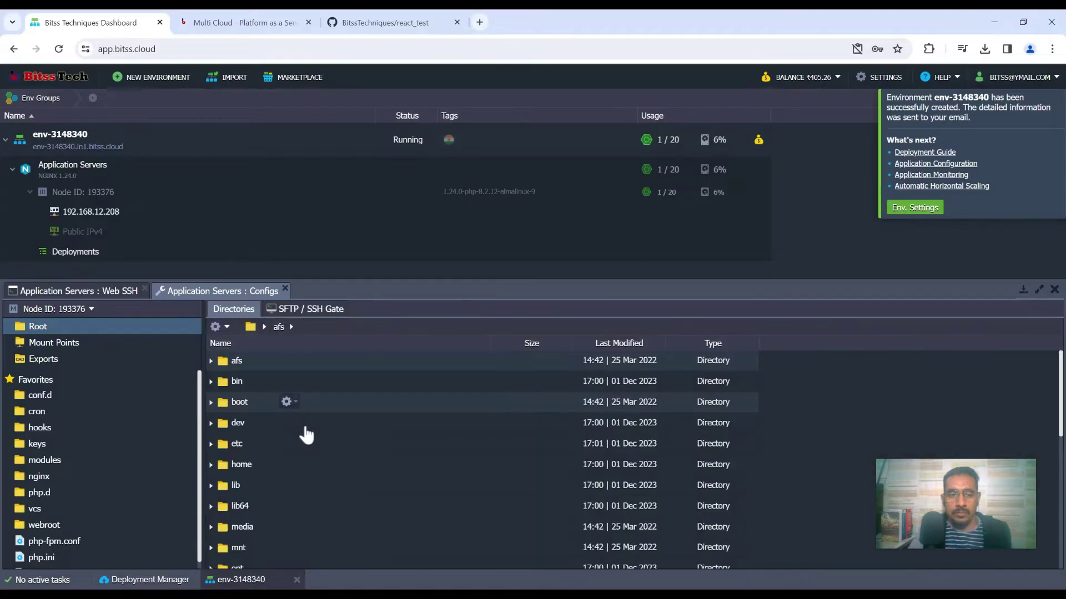
double_click(332, 472)
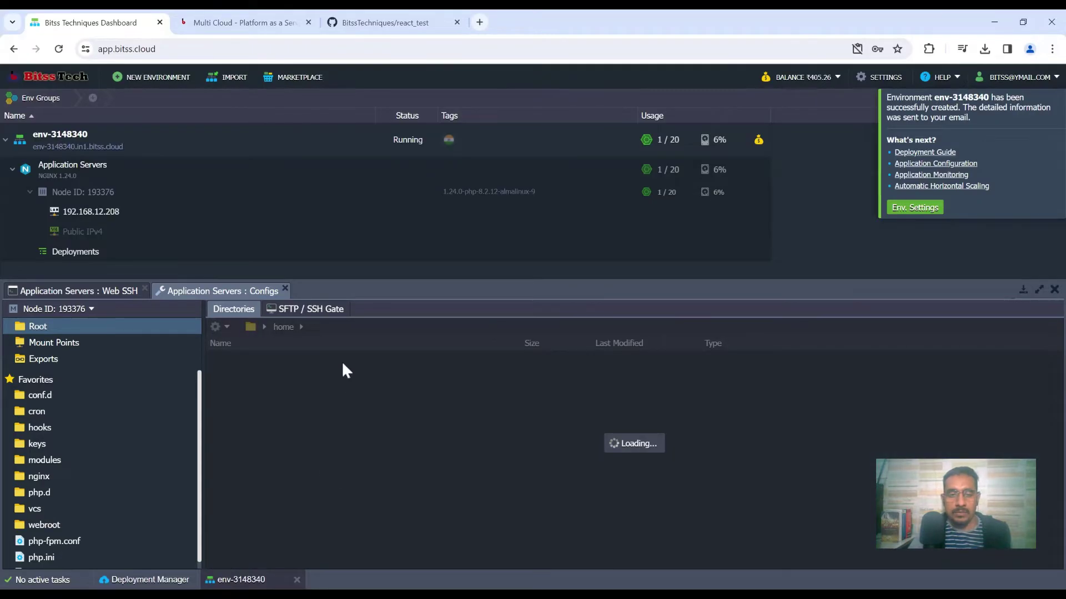
double_click(351, 383)
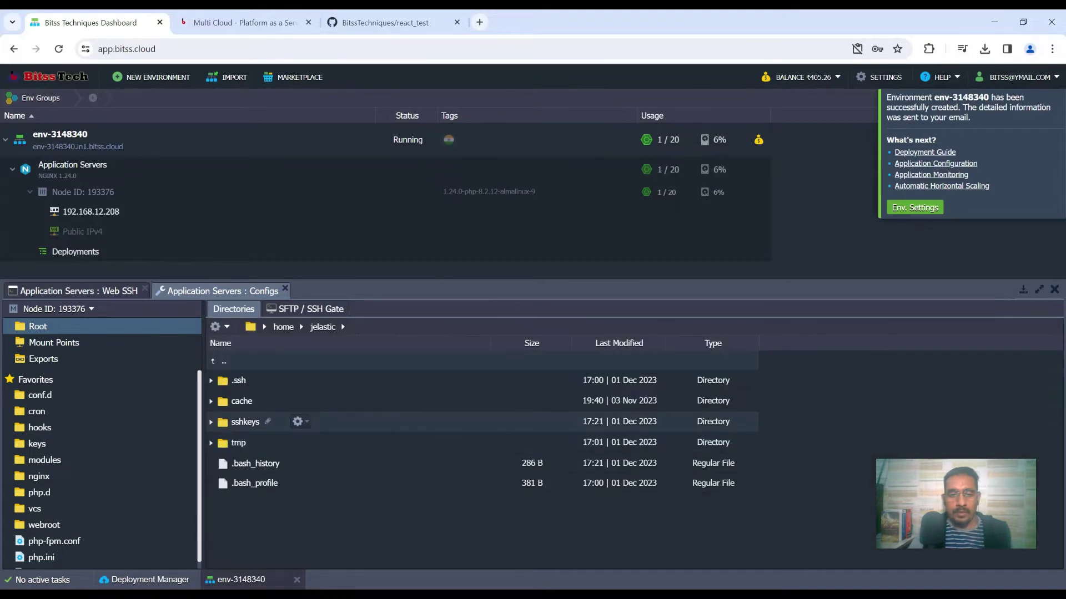
click(333, 428)
double_click(332, 433)
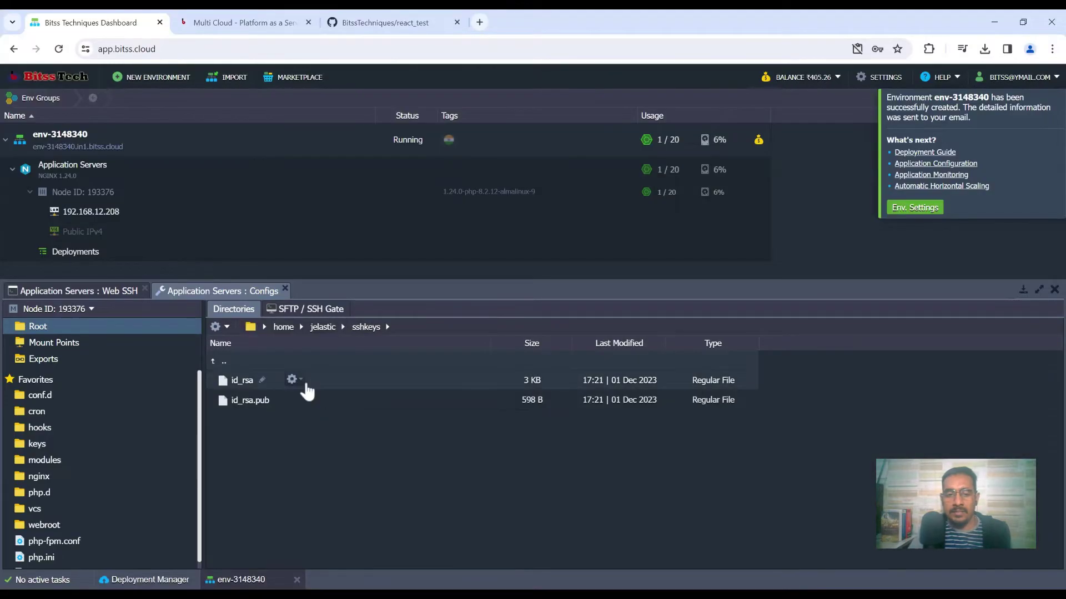
Open the id_rsa file and copy its entire private key content
click(306, 383)
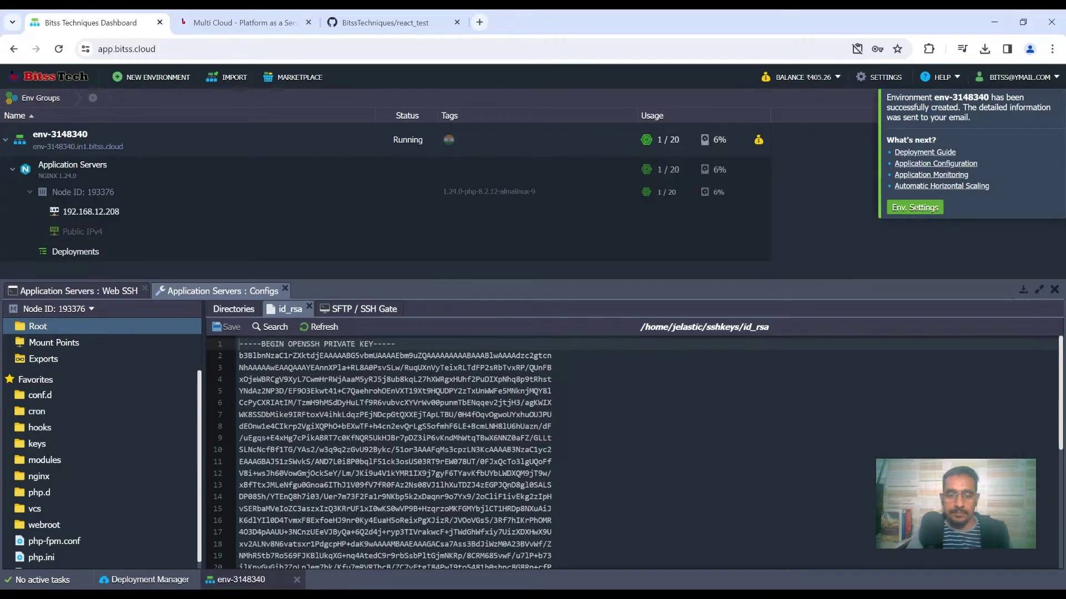
scroll(633, 444, down, 7)
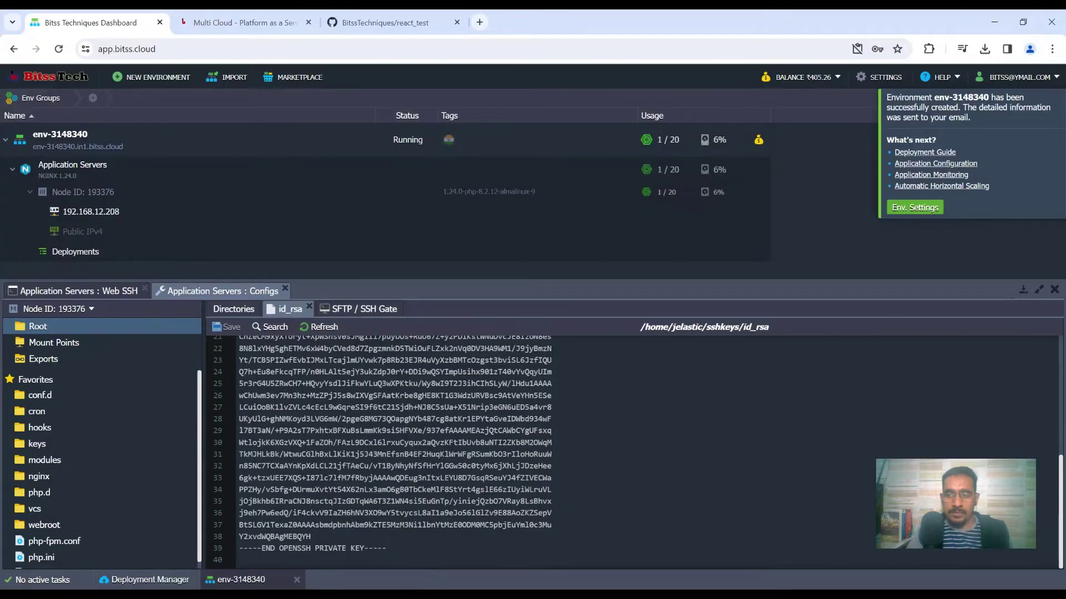
key(ctrl+a)
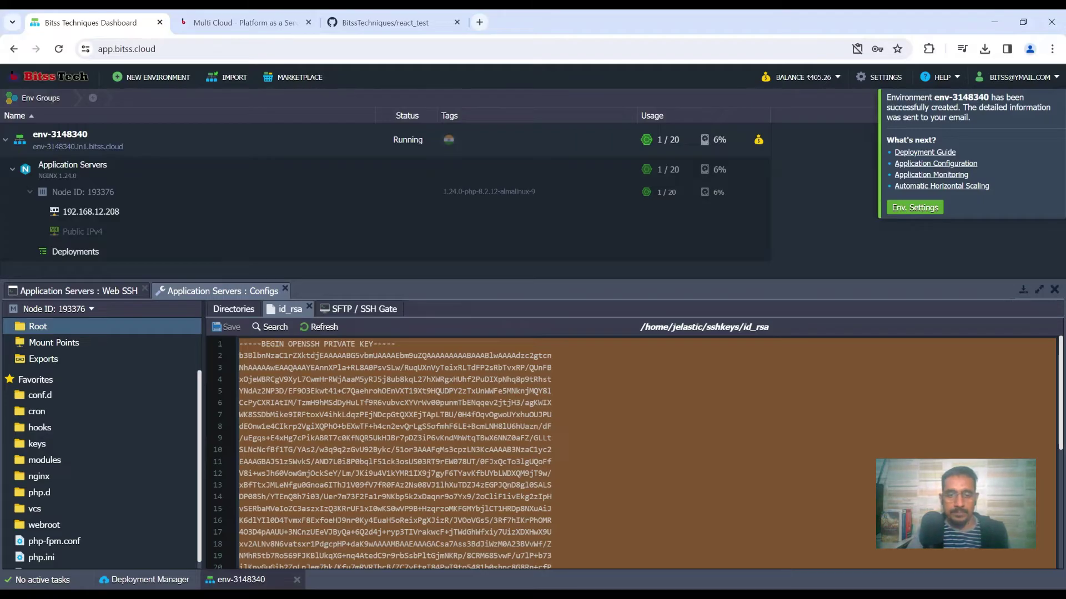
click(551, 379)
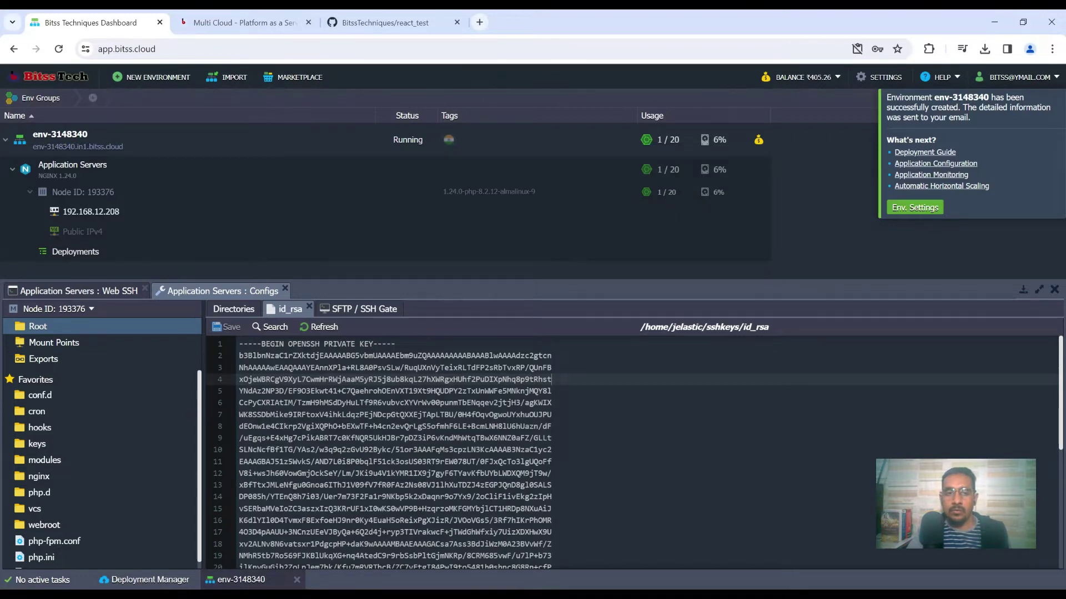
Open the account's user settings and show the private keys in the SSH Keys section
click(994, 77)
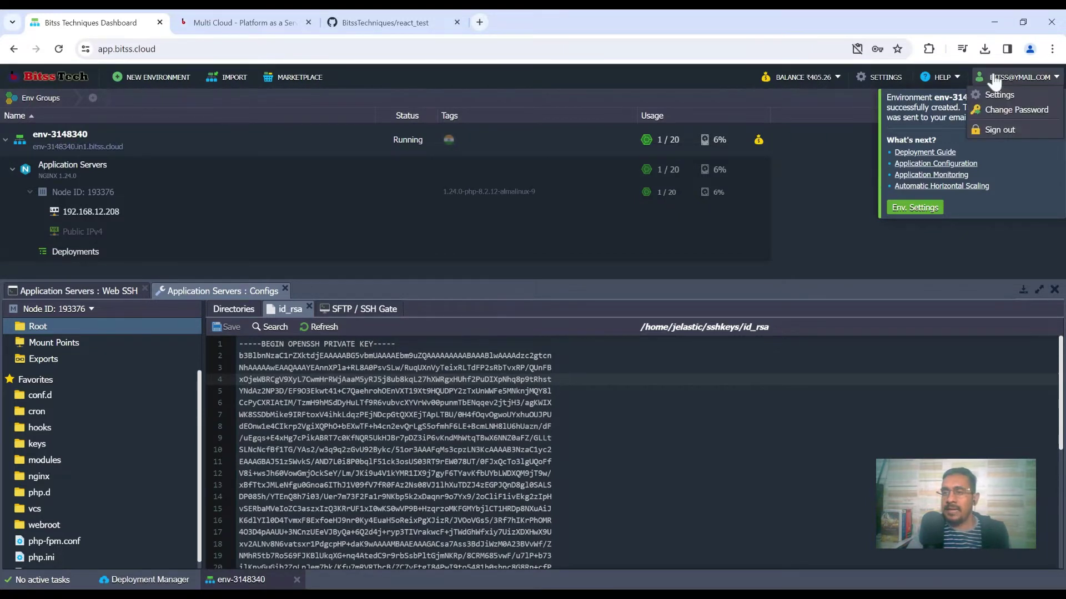
click(999, 94)
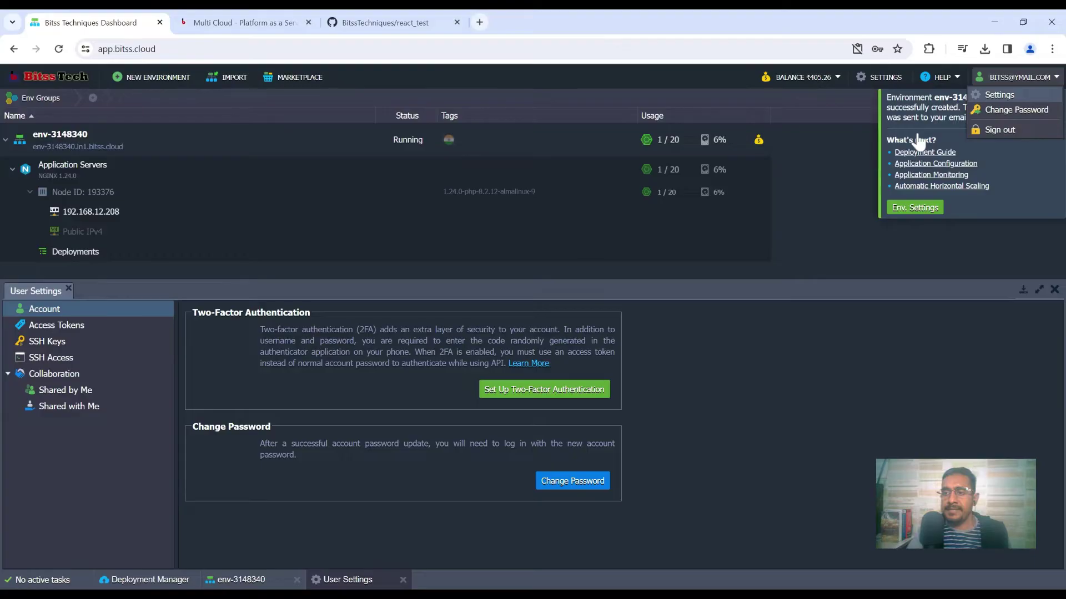
click(56, 344)
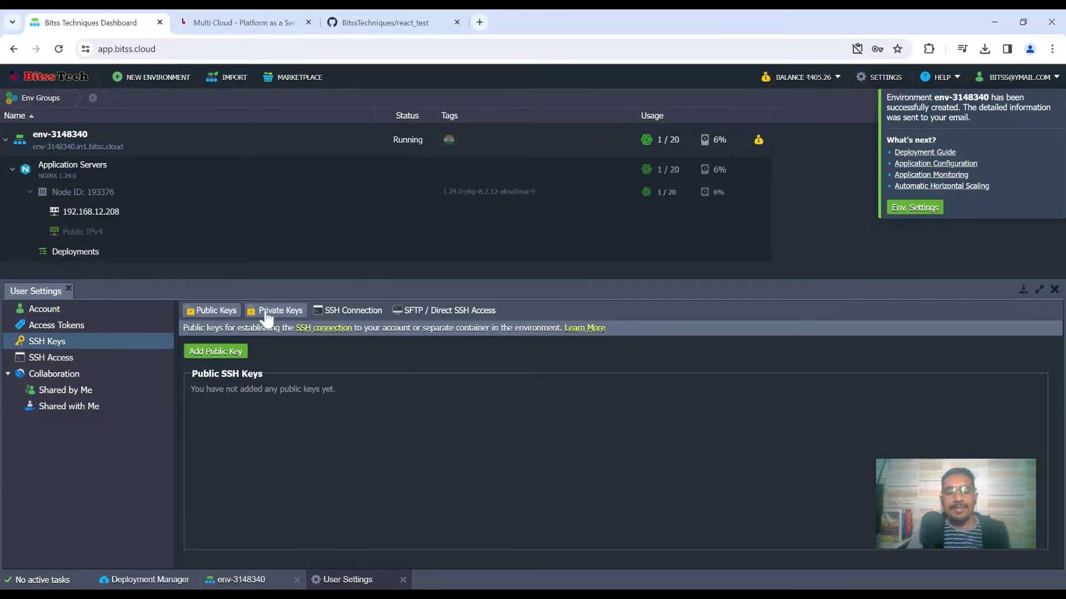
click(267, 314)
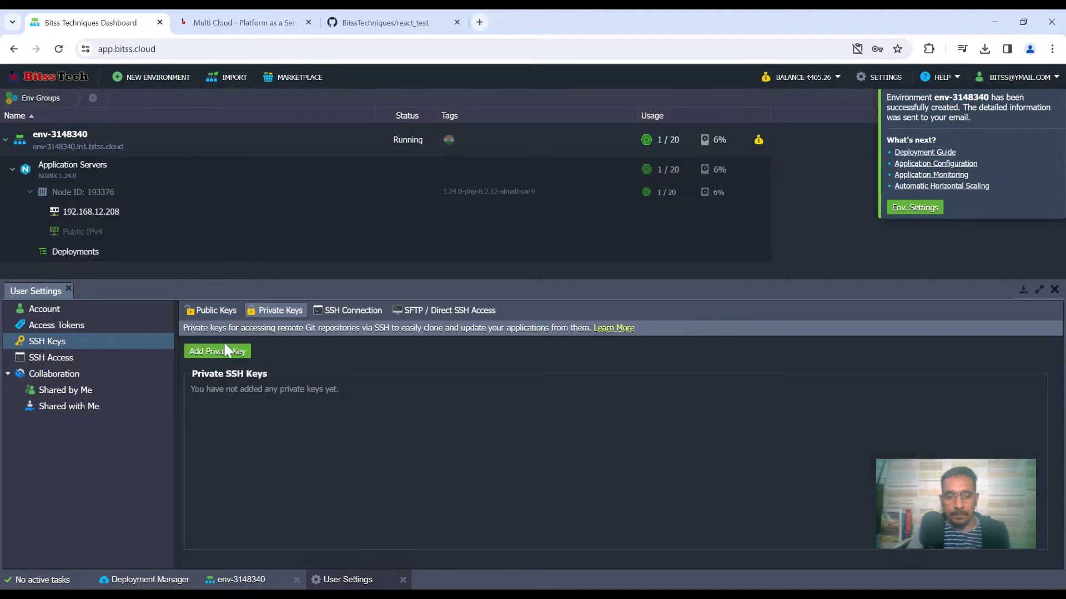
Fill in a new private key entry named "fir github" and paste the copied private key as its key content
click(226, 350)
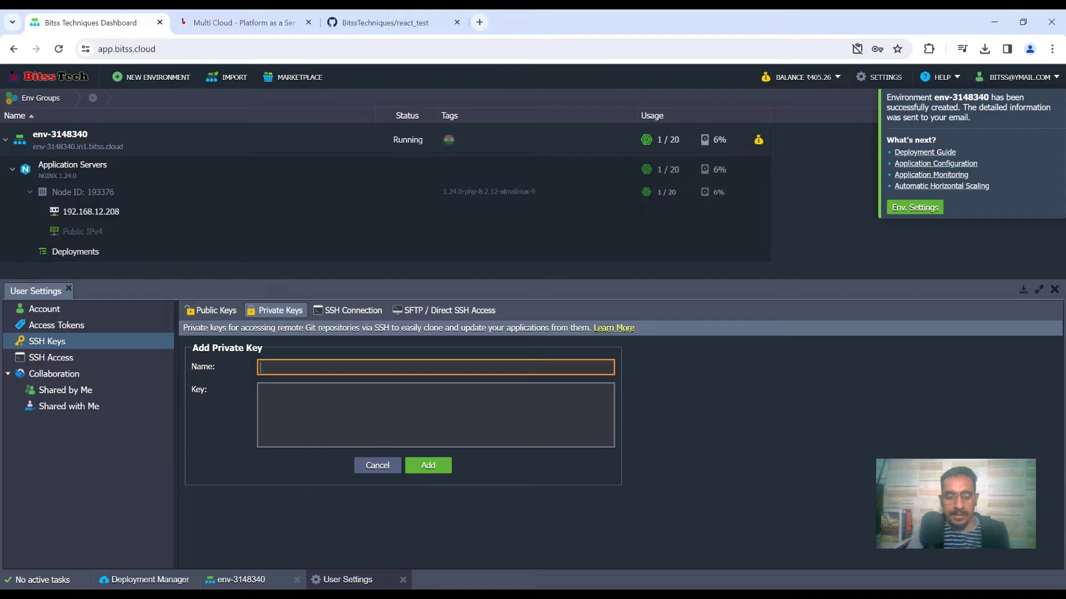
text(f)
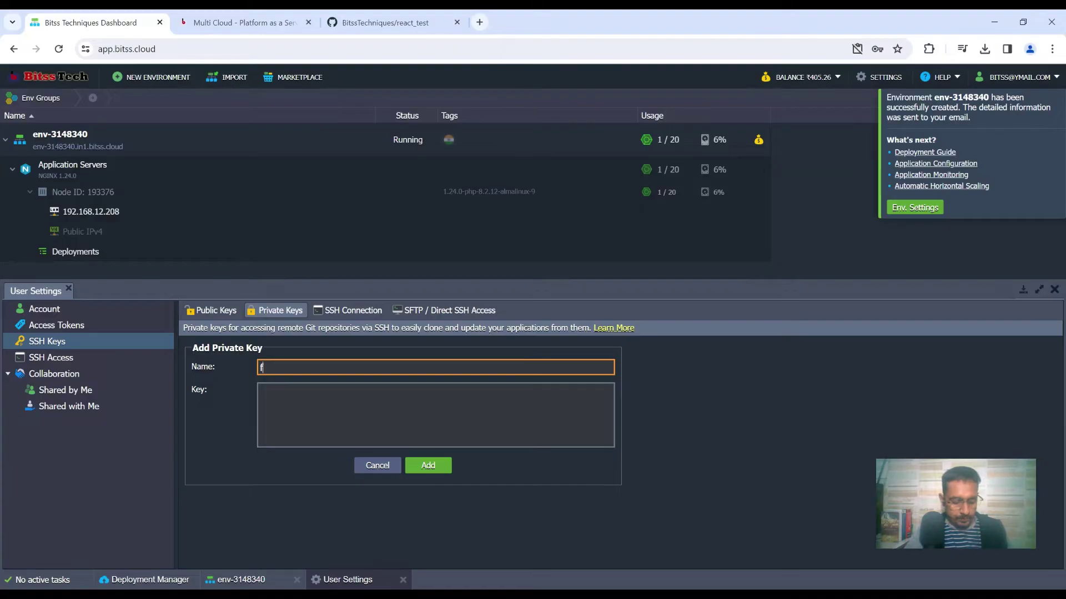
text(ir github)
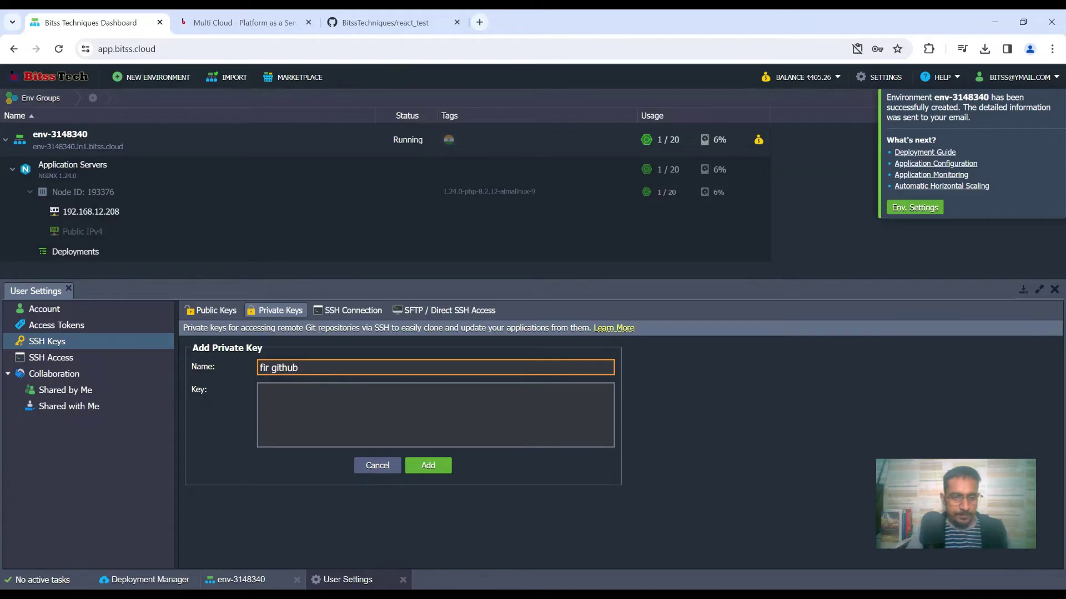
click(436, 415)
key(ctrl+v)
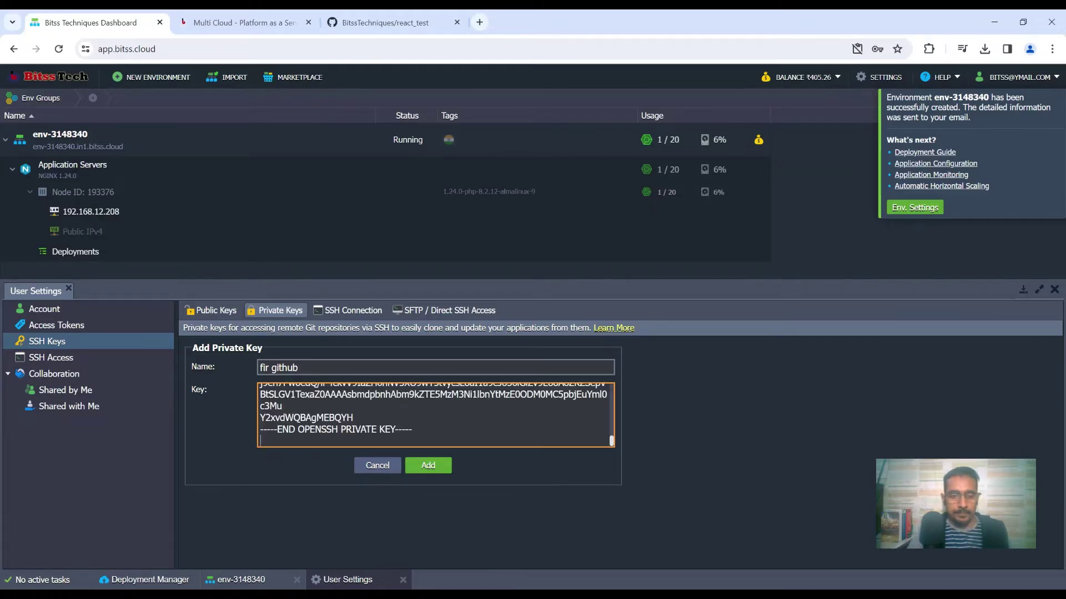
scroll(435, 415, up, 2)
scroll(435, 414, up, 3)
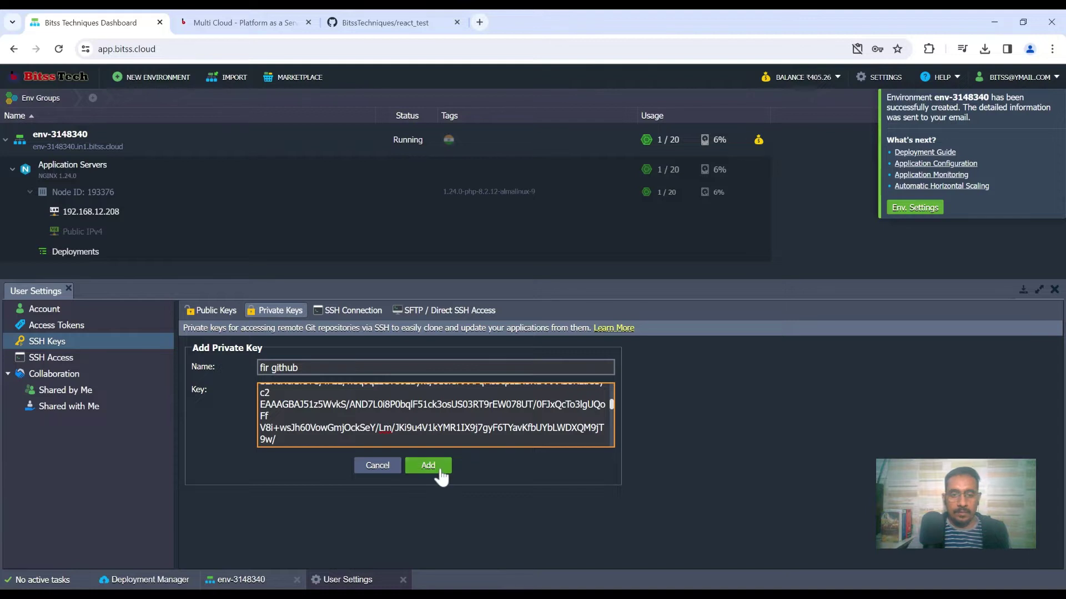
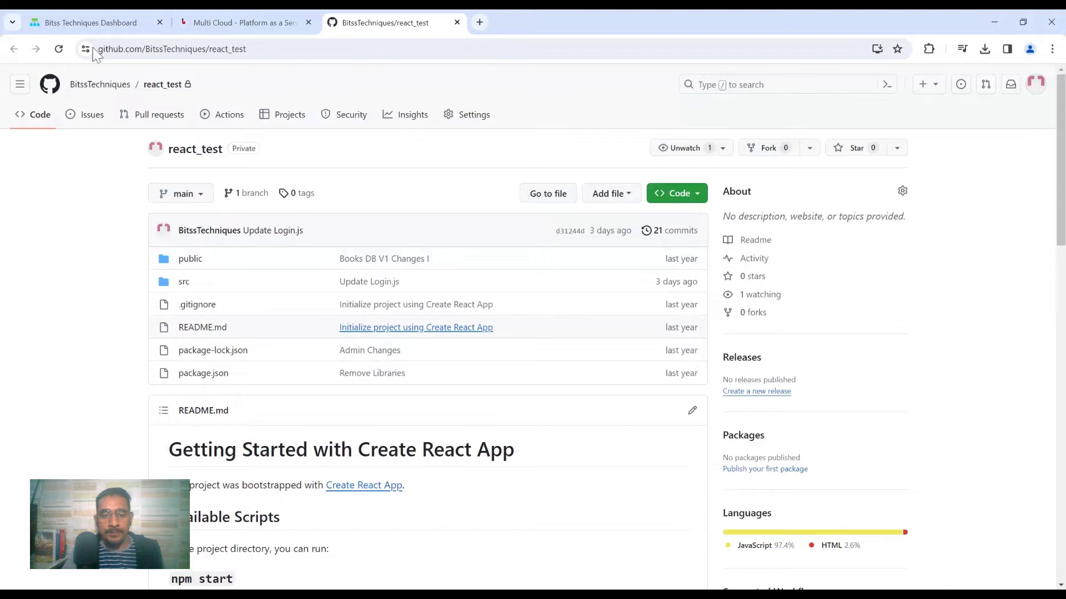
Switch back to the Bitss dashboard, open id_rsa.pub from the sshkeys folder and copy its entire public key content
click(89, 22)
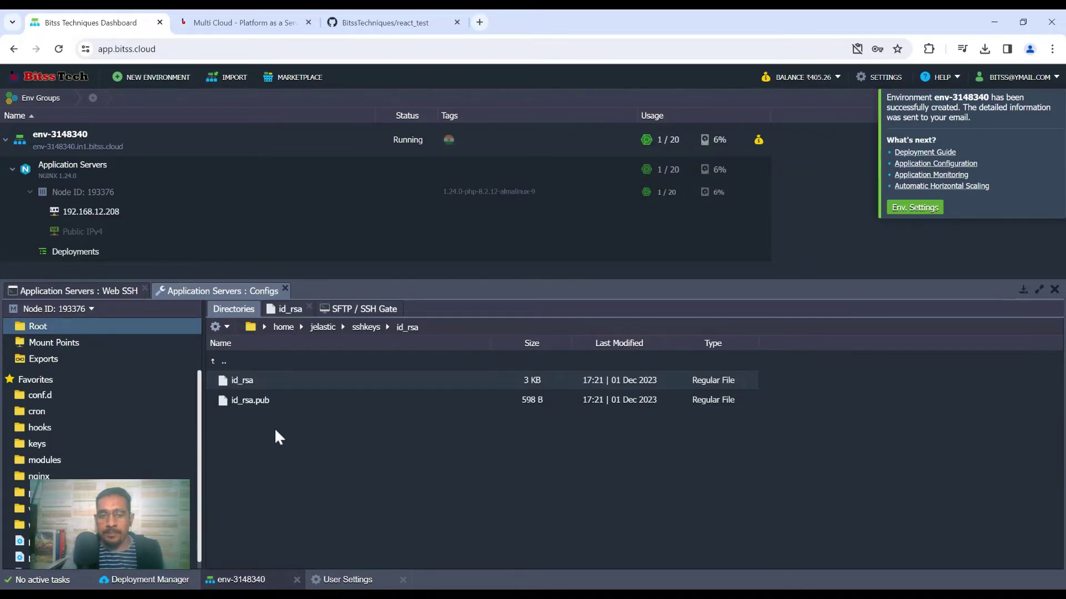
click(355, 402)
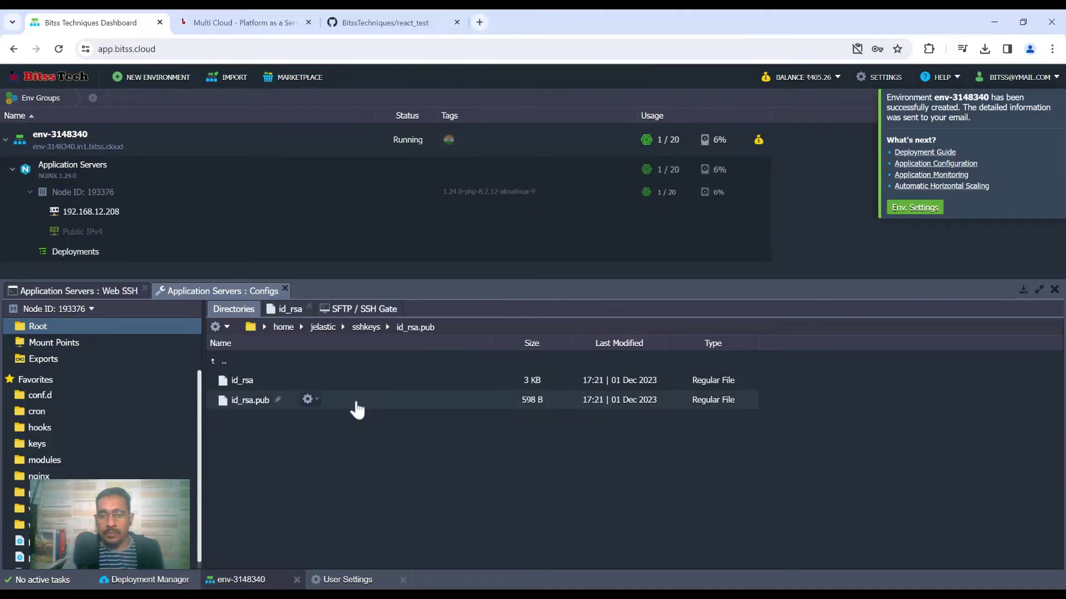
double_click(356, 403)
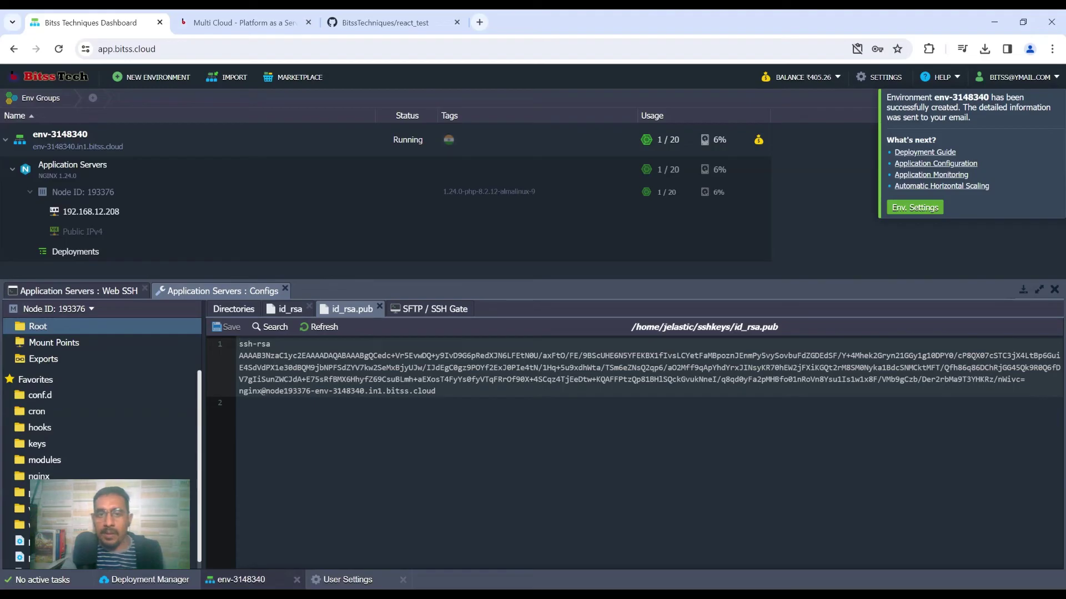
key(ctrl+a)
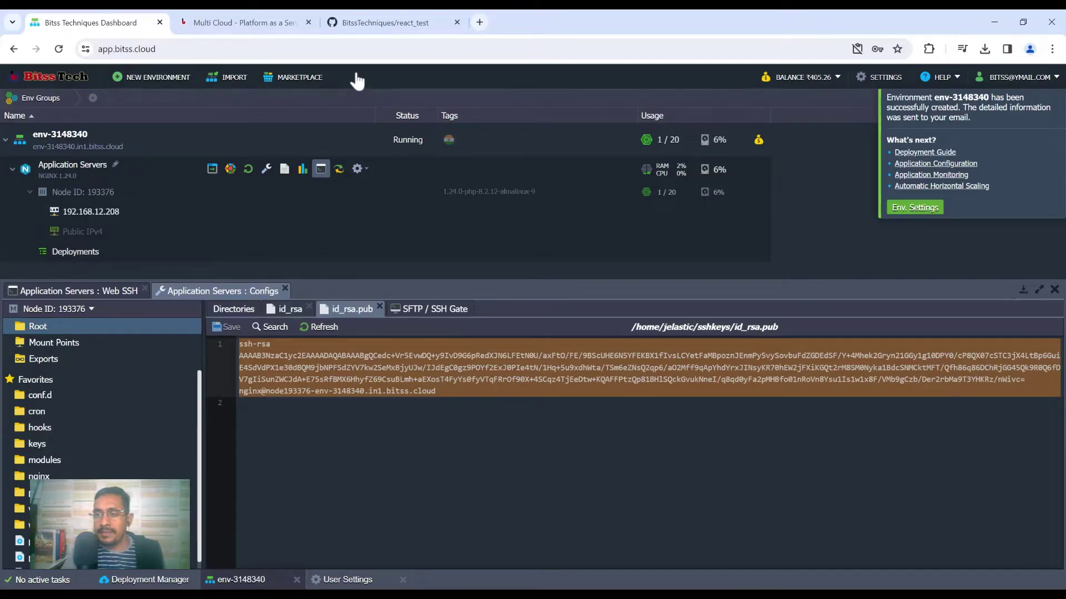
Switch to GitHub and start adding a new SSH key in the account's SSH and GPG keys settings
click(368, 25)
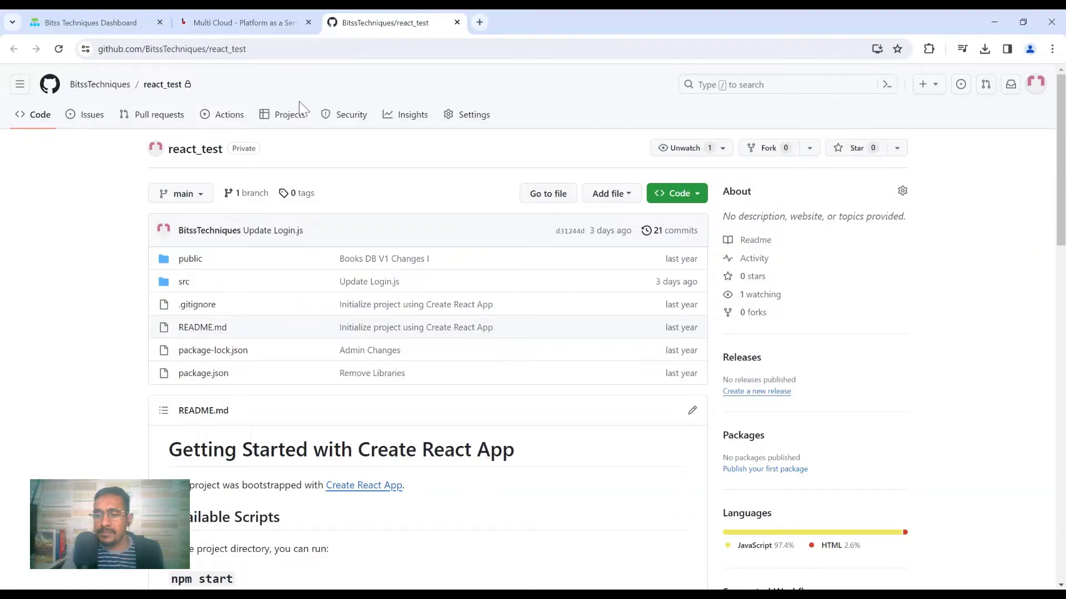
click(1035, 84)
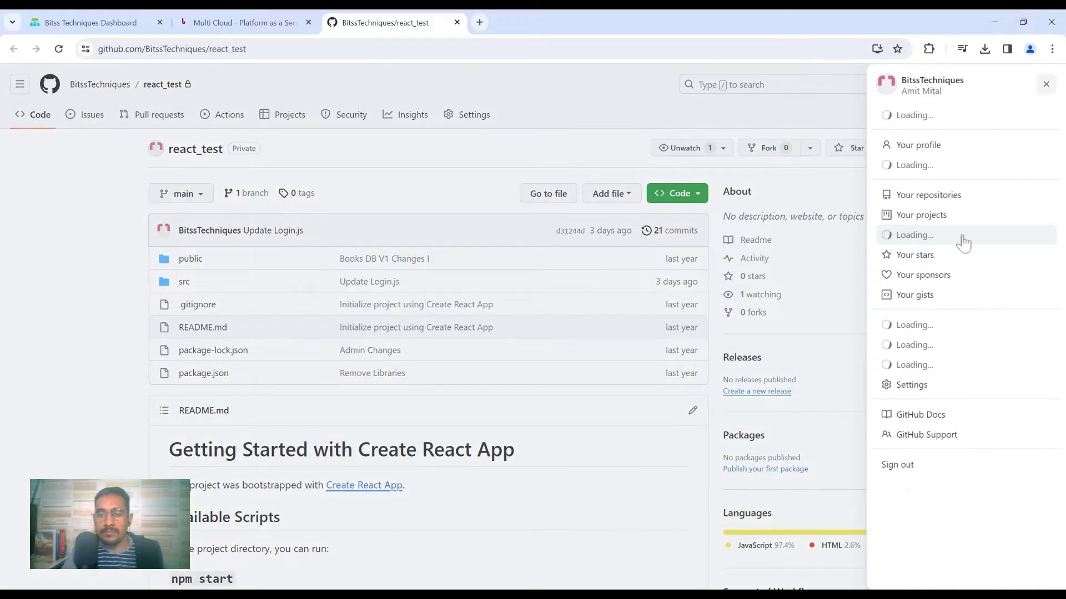
click(901, 386)
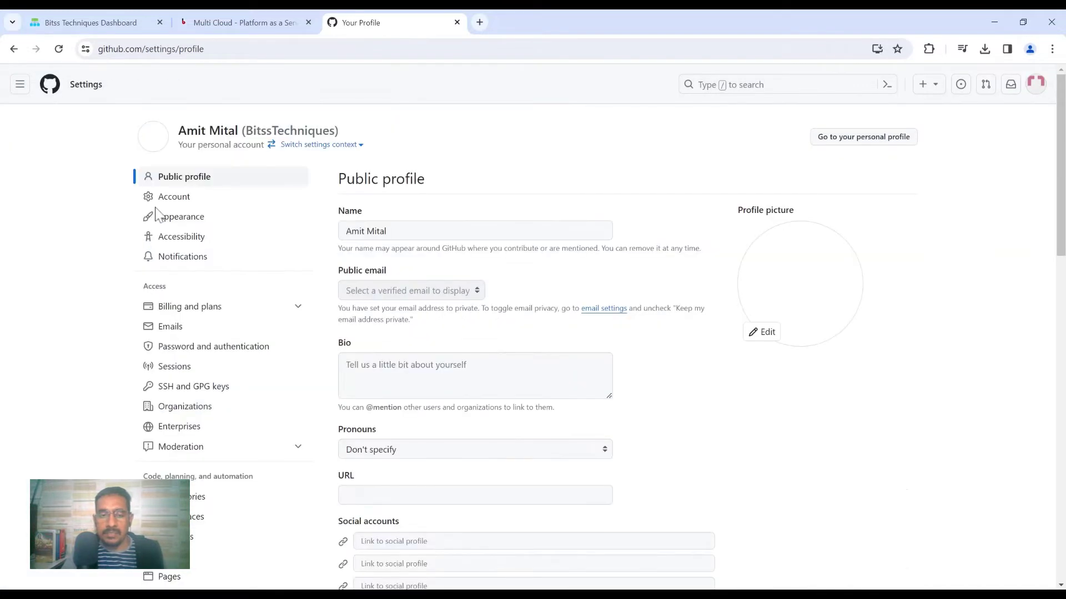
click(197, 389)
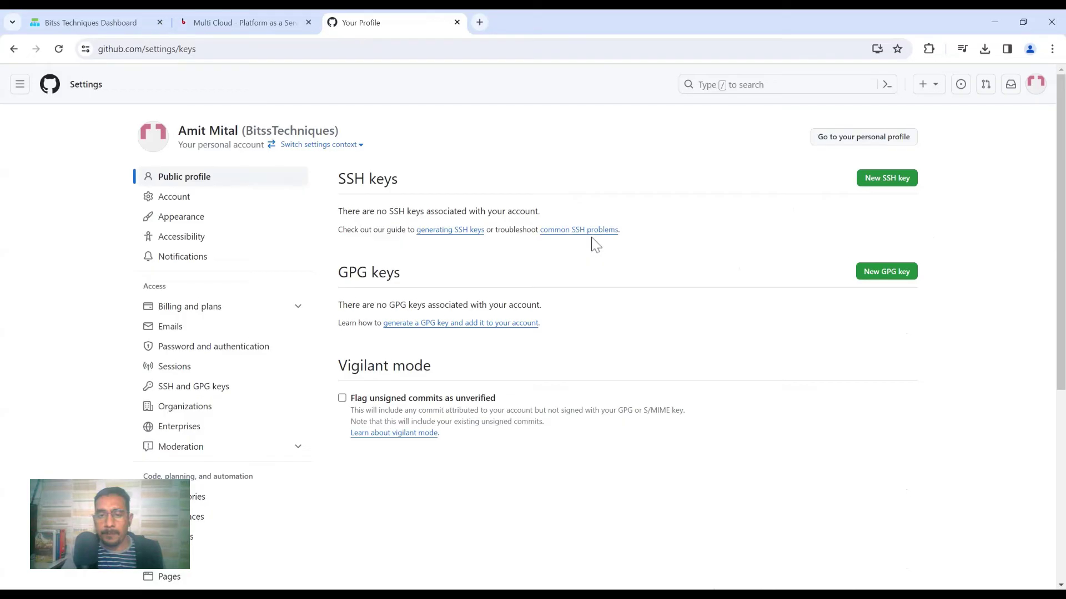
click(870, 191)
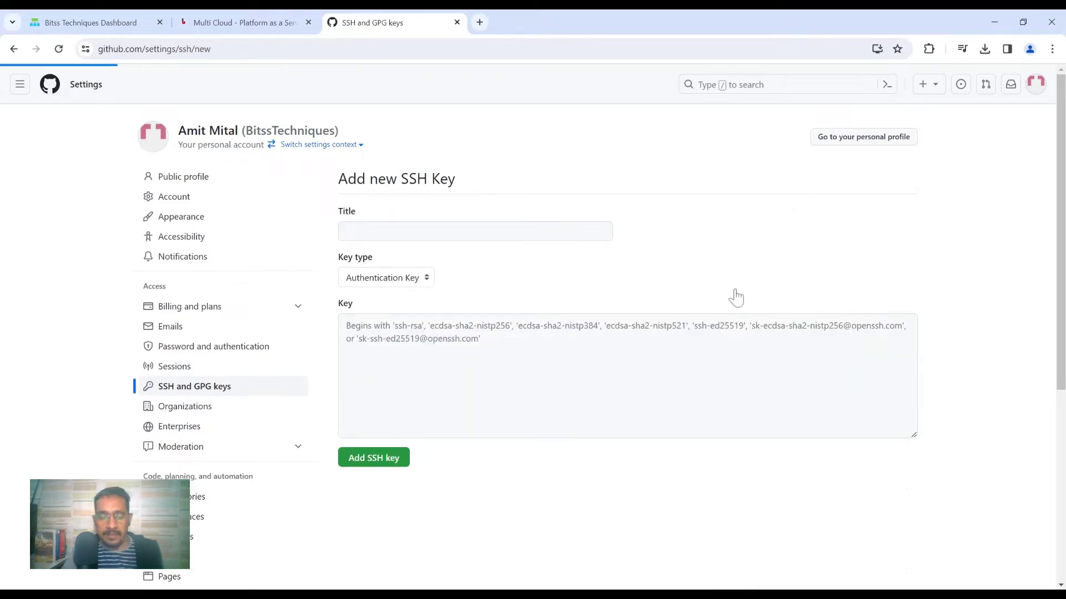
Add the copied public key to GitHub as an Authentication Key titled "bitss cloud server" and highlight its entry in the key list
click(736, 344)
key(ctrl+v)
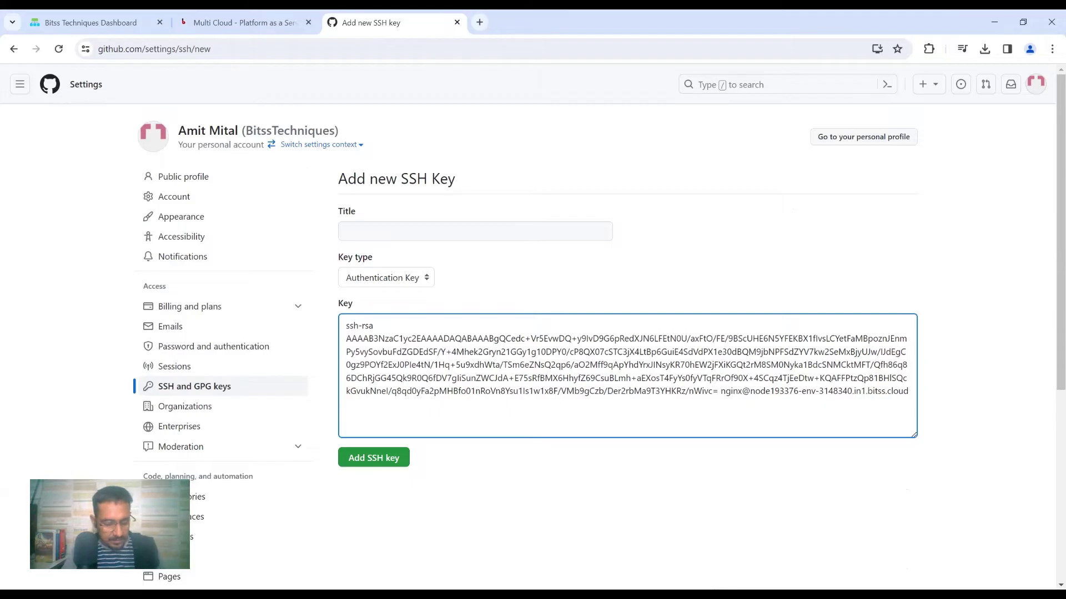
click(346, 231)
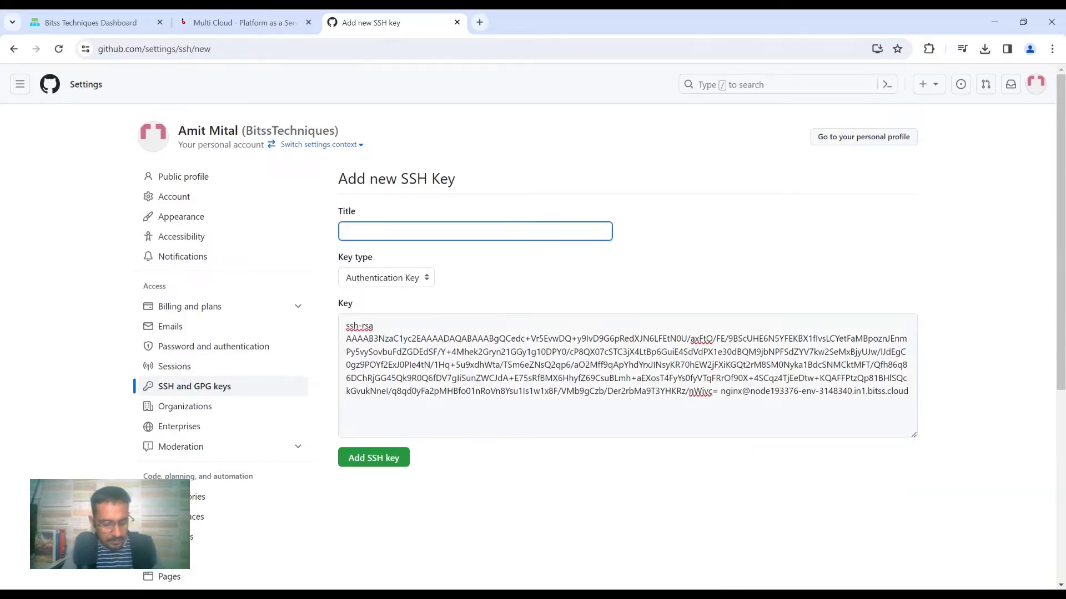
text(bitss)
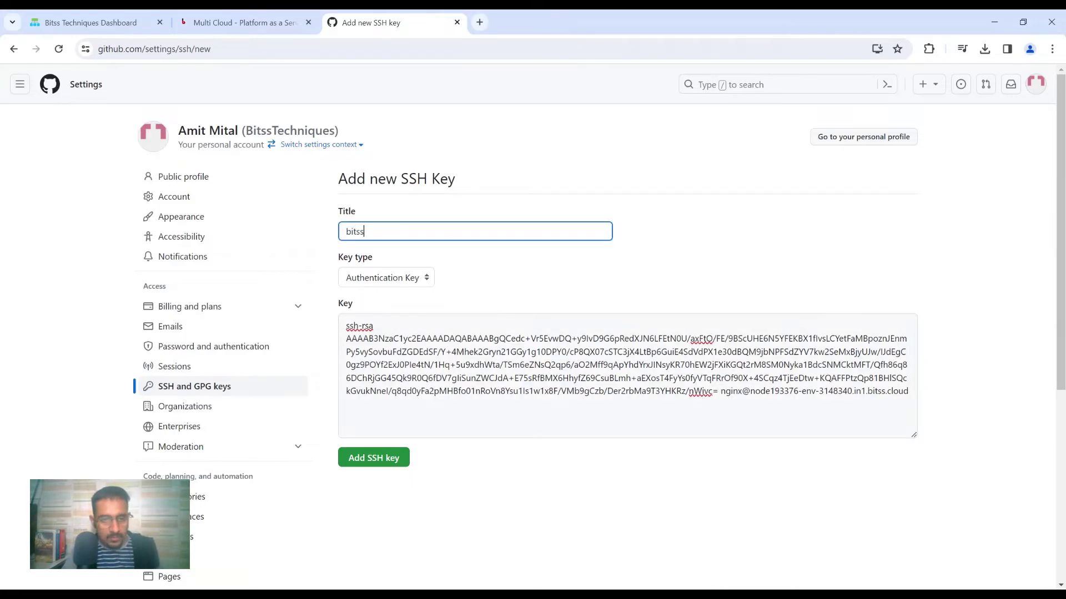
text( clou)
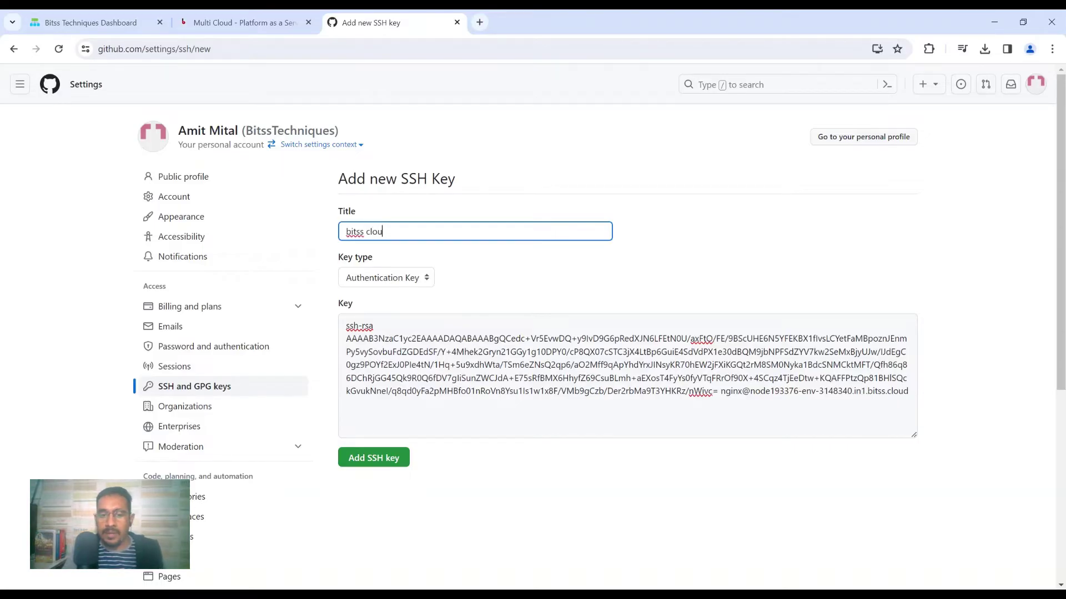
text(d ser)
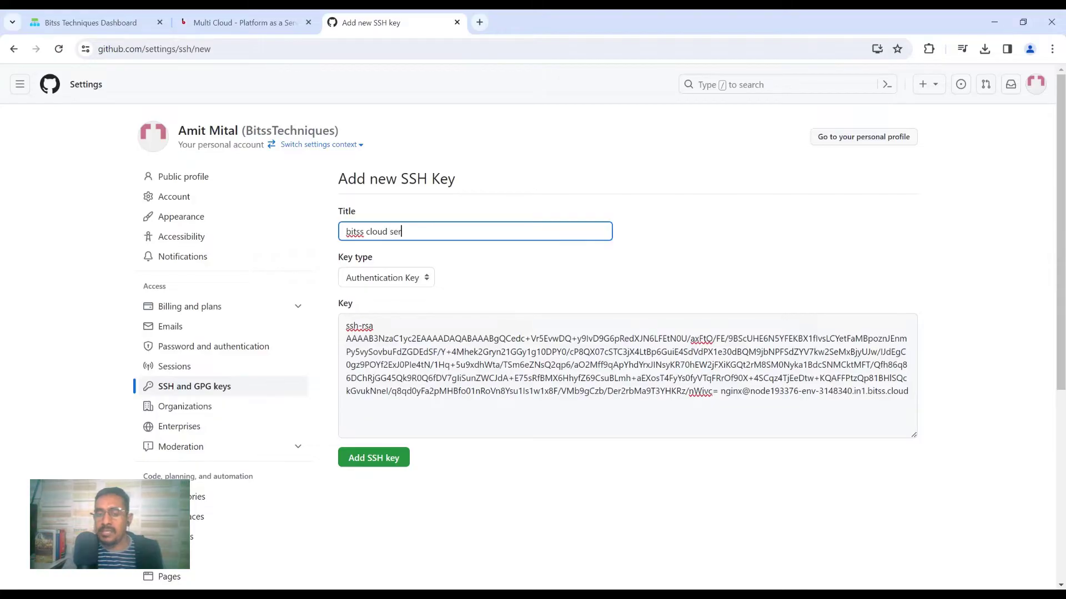
text(ver)
click(368, 461)
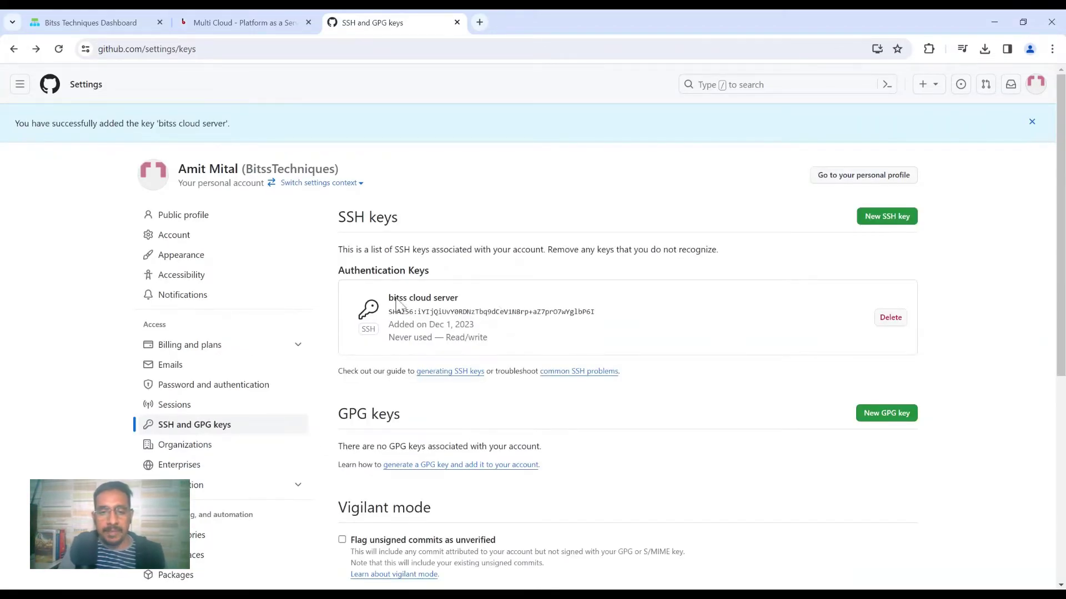
drag(396, 303, 498, 346)
click(497, 340)
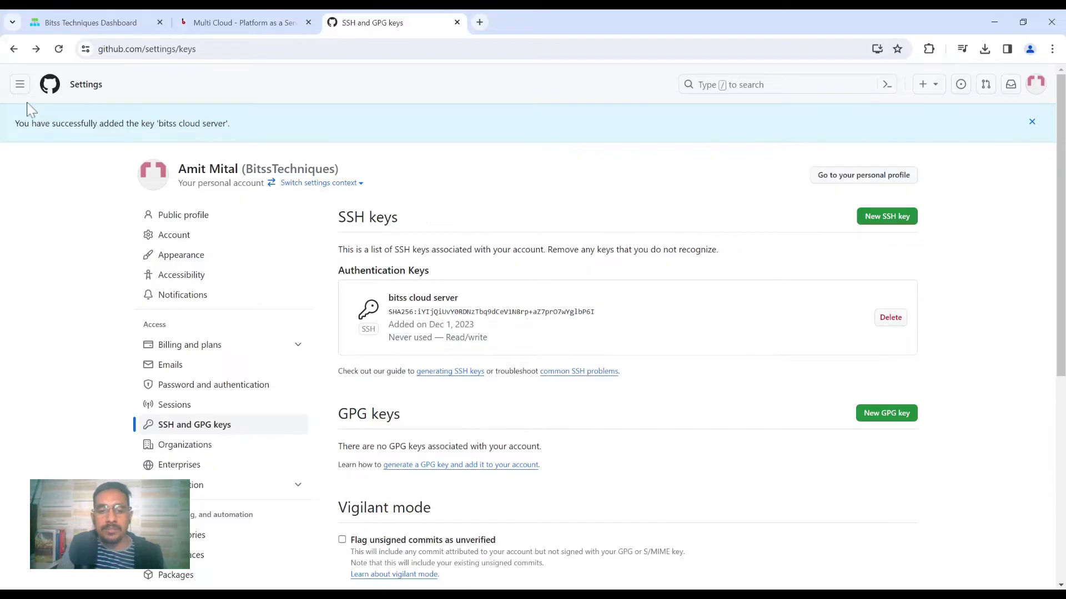
Open the private BitssTechniques/react_test repository on GitHub and copy its SSH clone URL
click(20, 83)
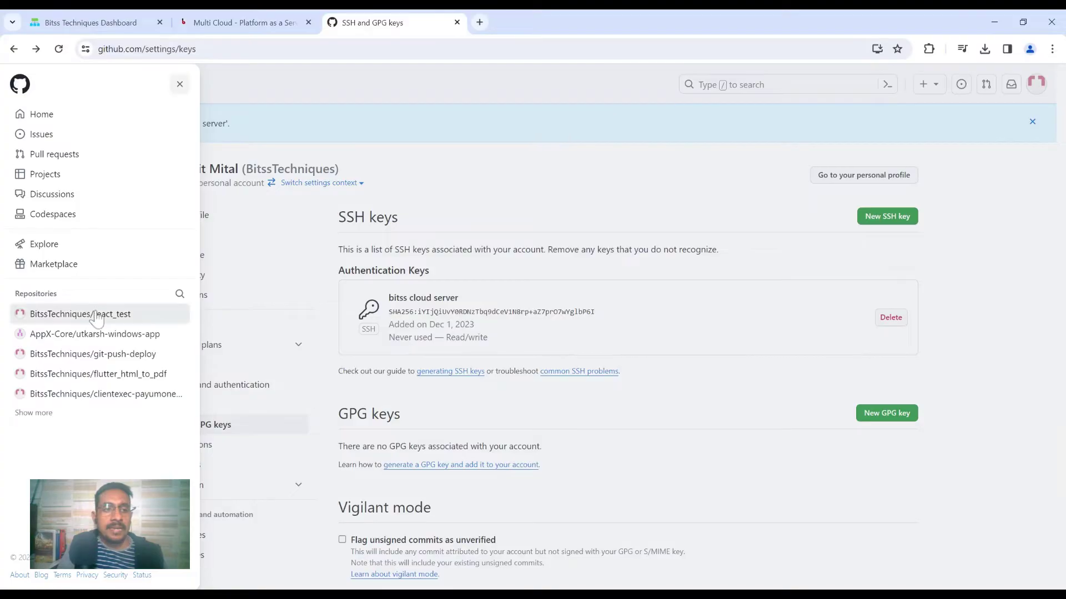
click(64, 318)
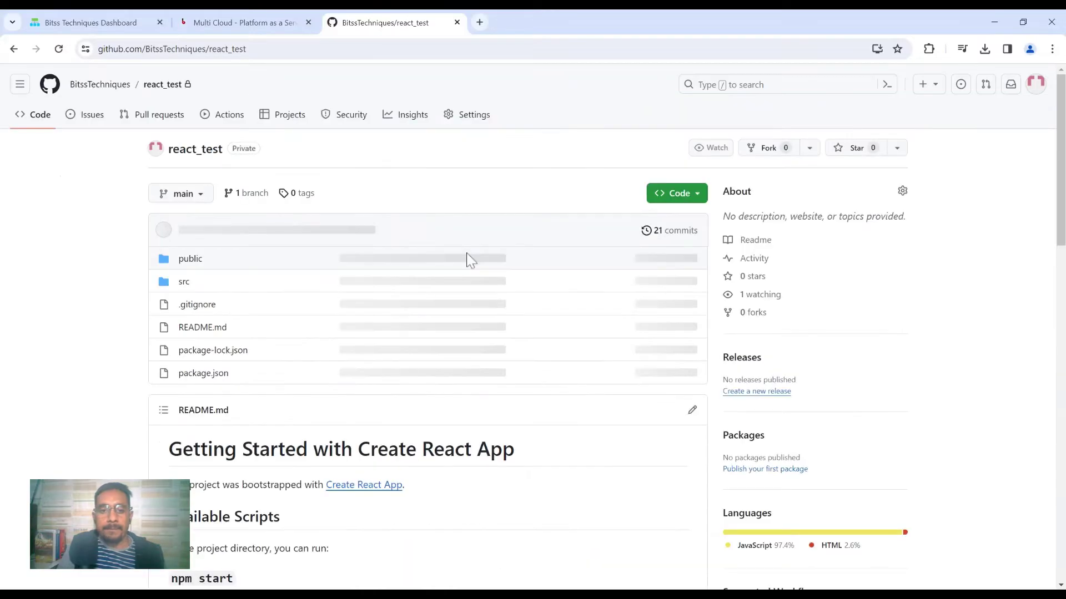
click(699, 194)
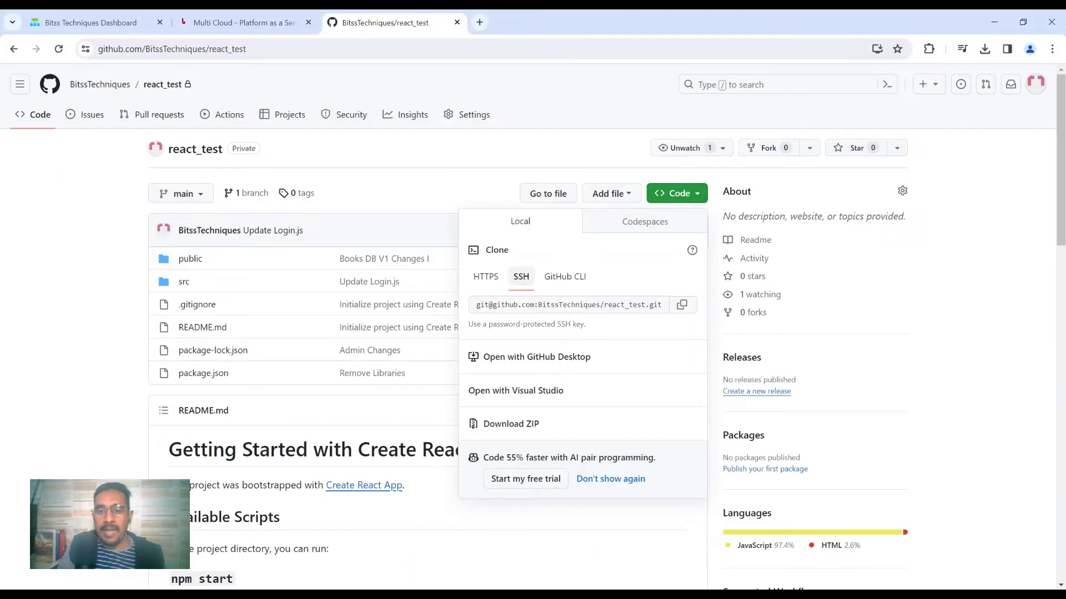
click(682, 305)
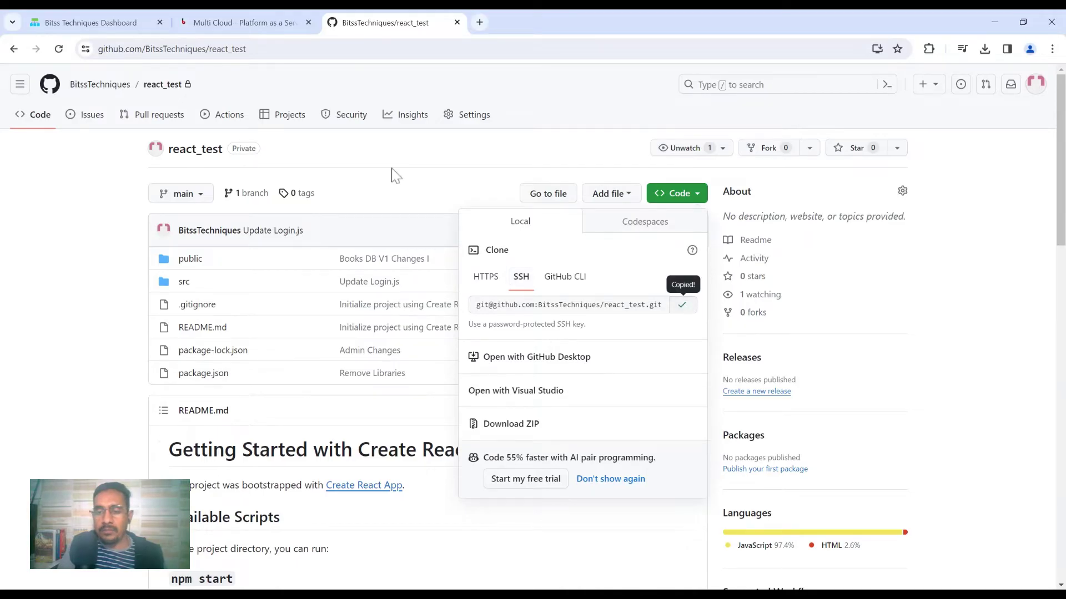
Switch to the Bitss dashboard and start adding a new repository from the application server's Git / SVN deployment
click(101, 23)
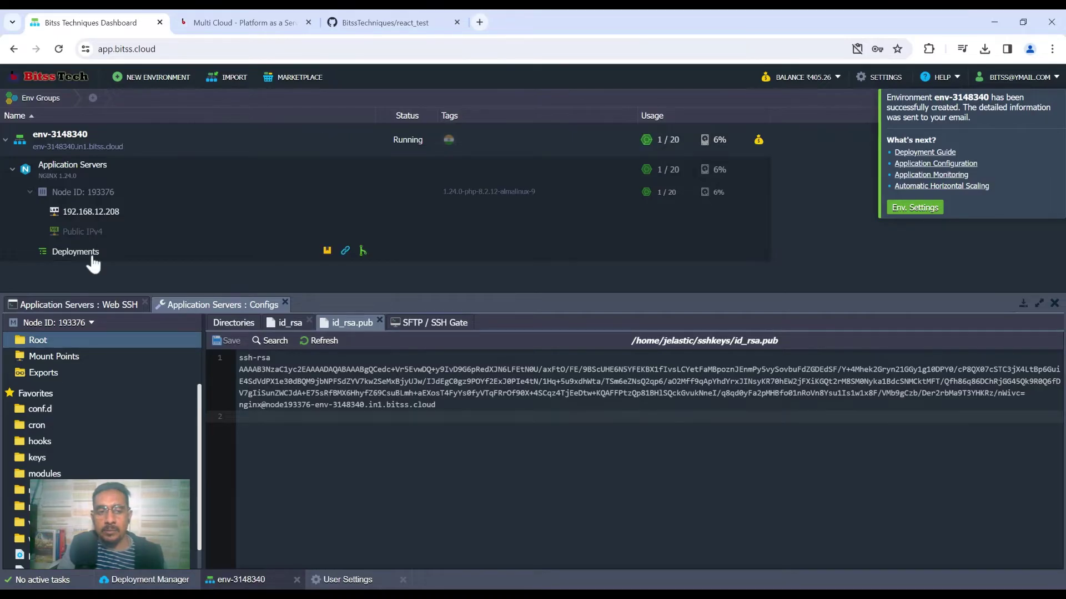
click(363, 251)
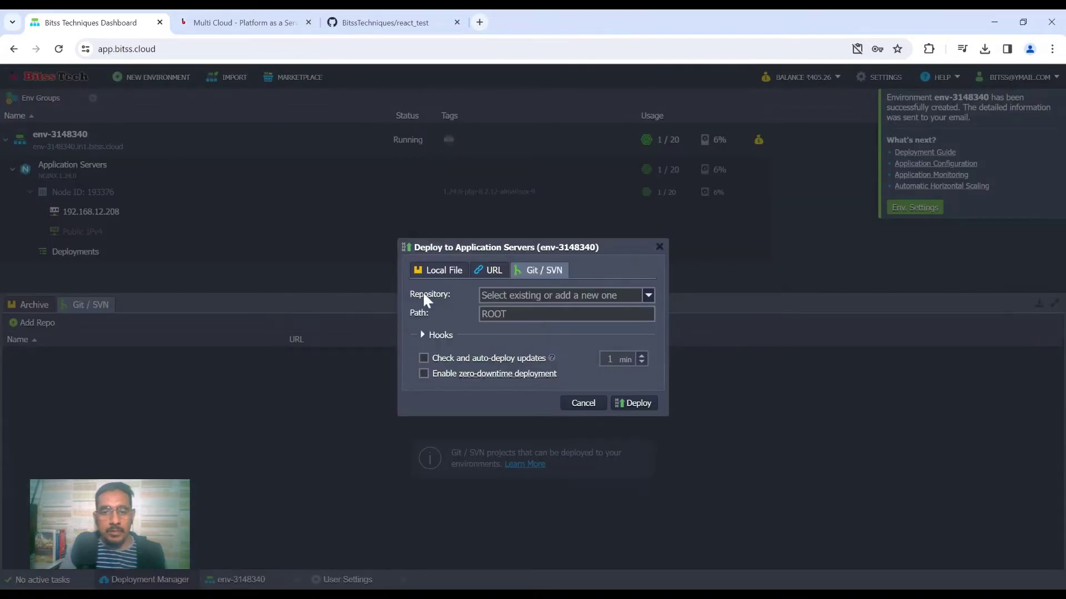
click(577, 297)
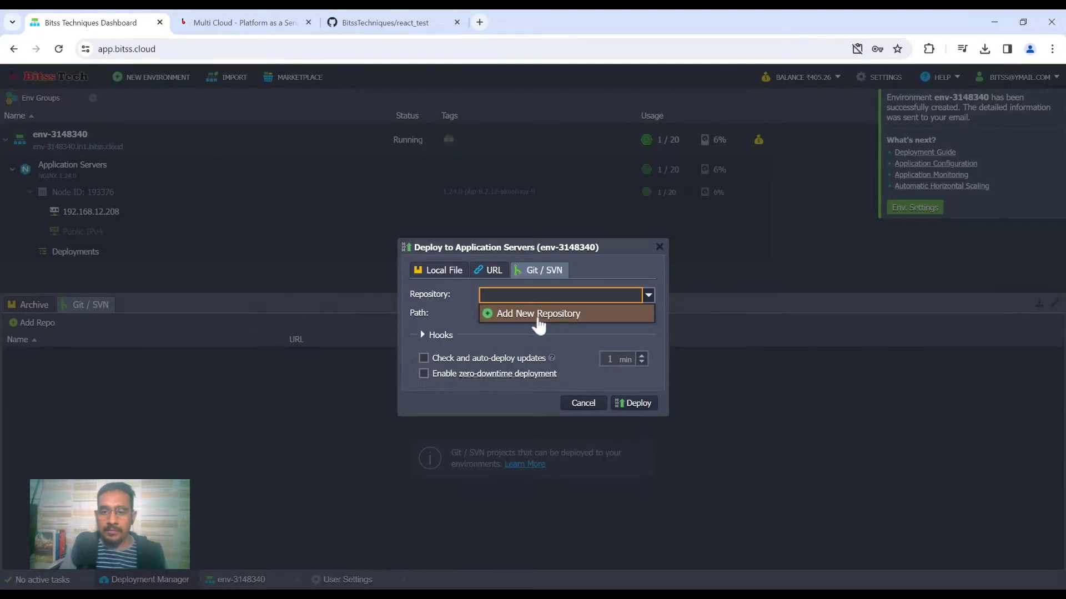
click(590, 314)
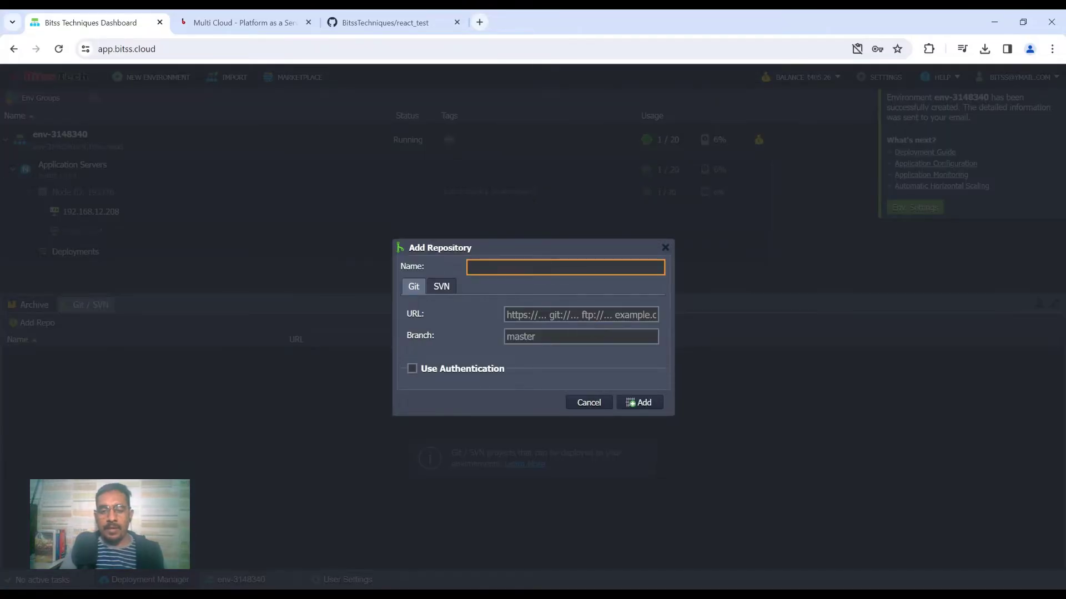
Name the Git repository "github", paste the copied SSH clone URL as its URL and enable authentication
text(g)
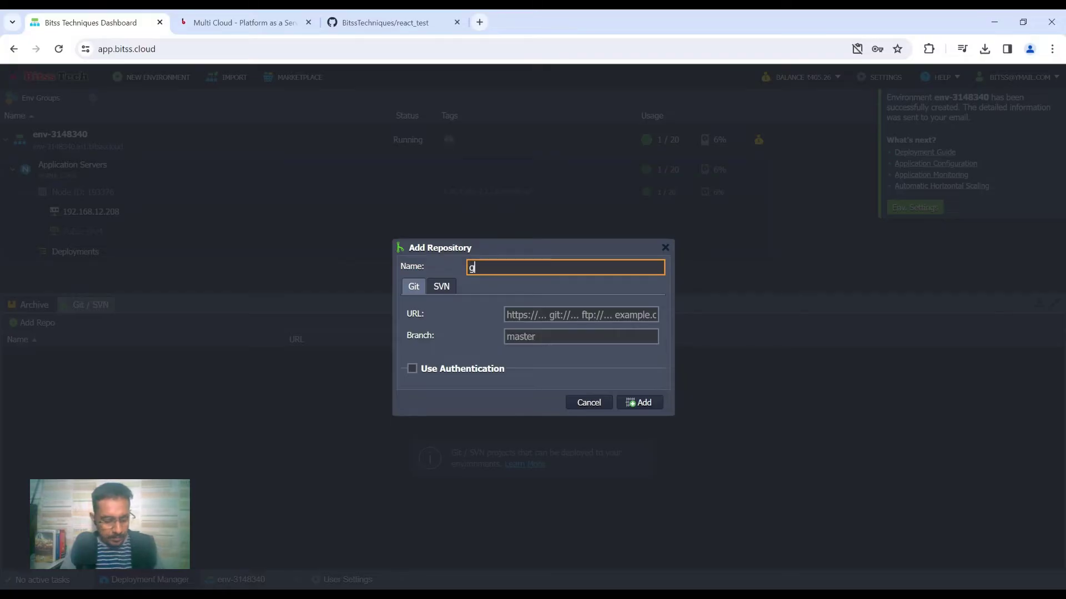
text(ithub)
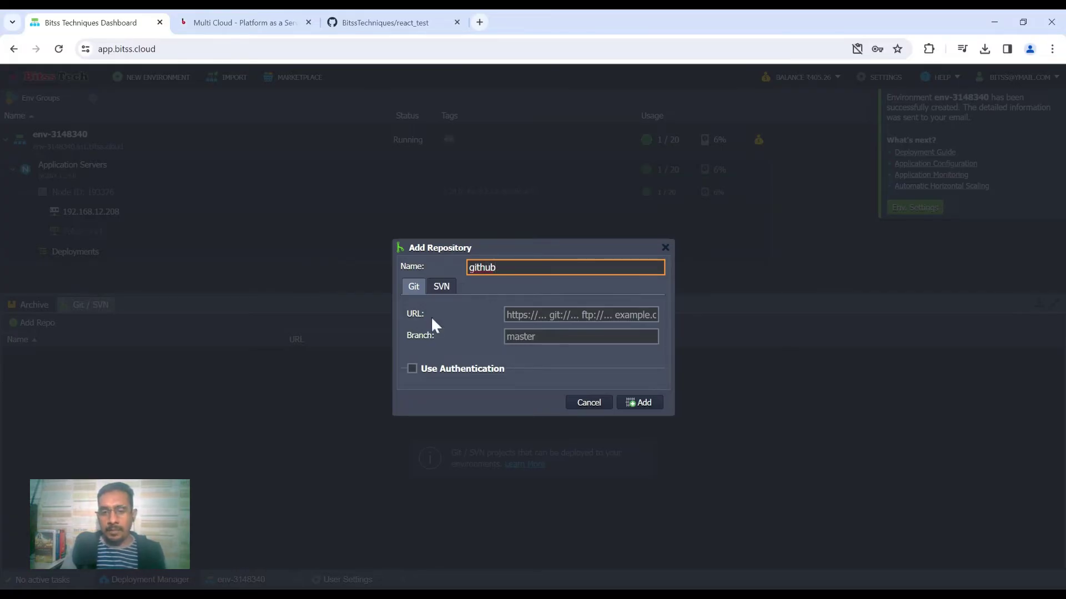
key(Tab)
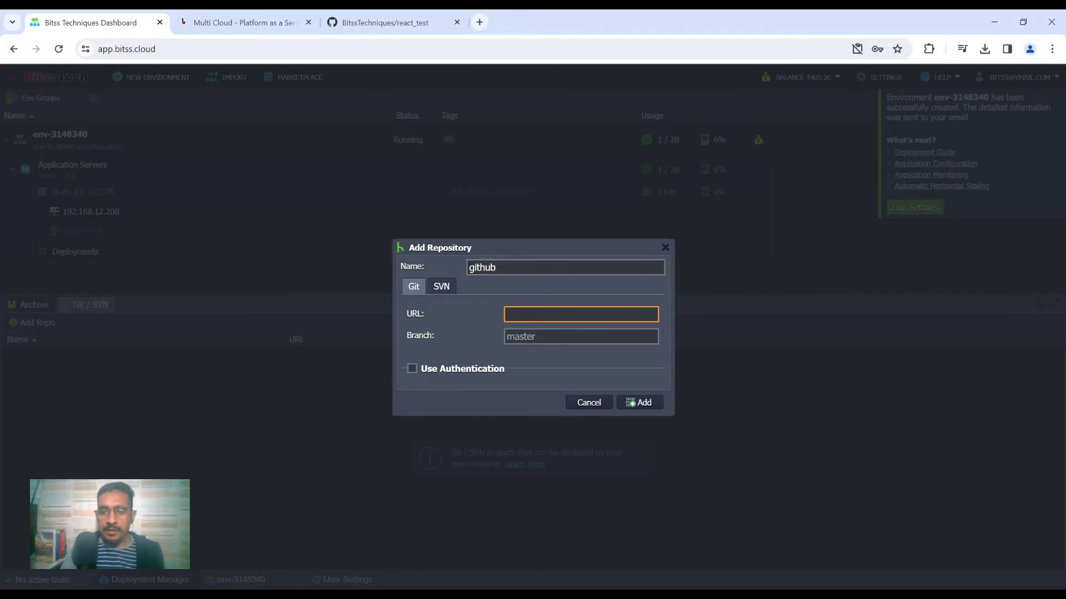
key(ctrl+v)
key(Tab)
key(Tab)
key(space)
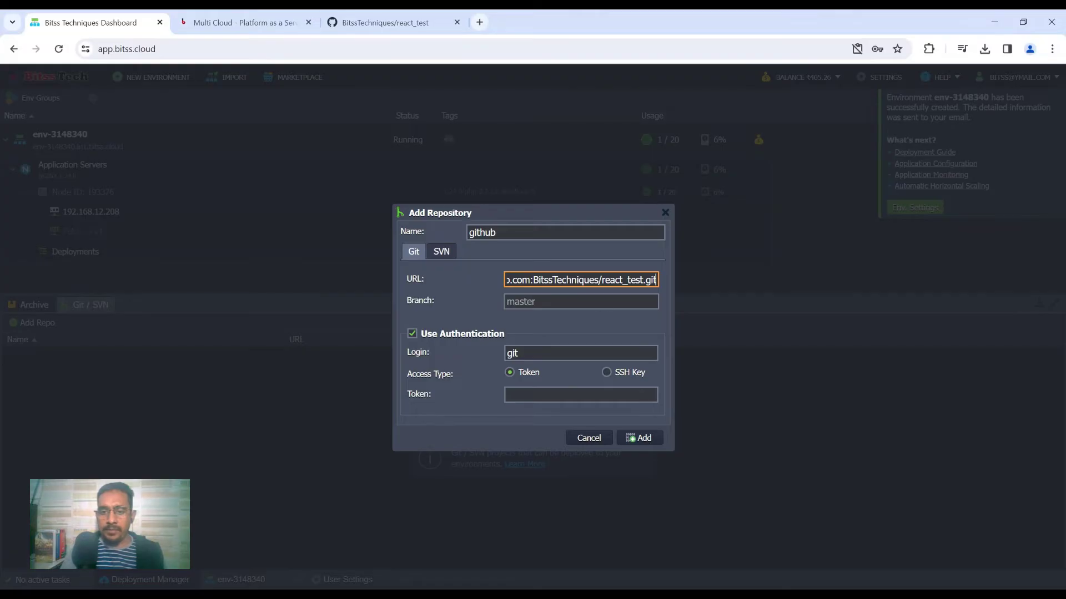
triple_click(515, 284)
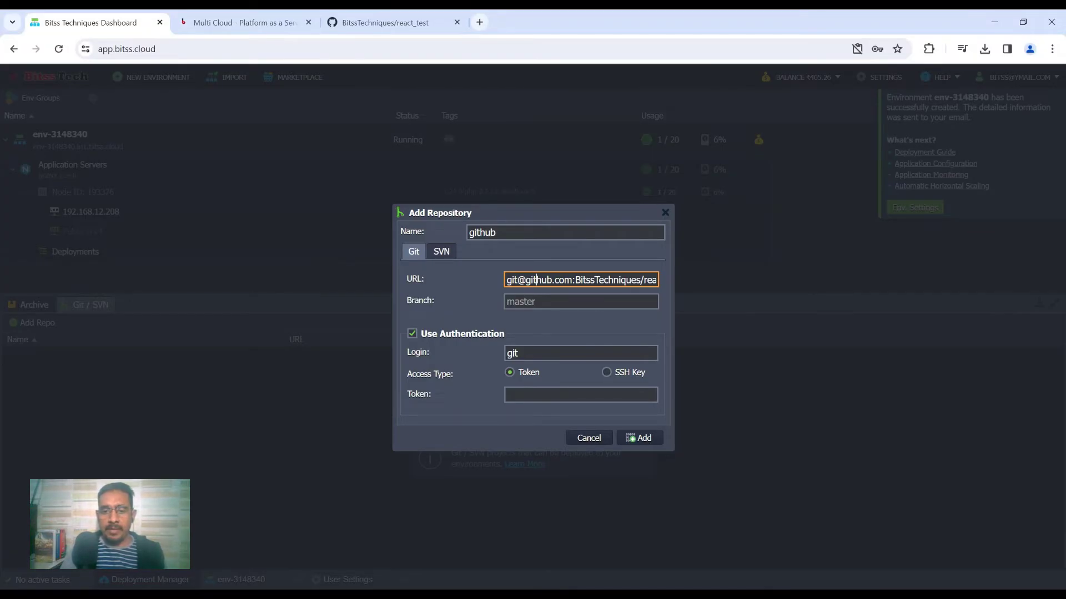
key(Tab)
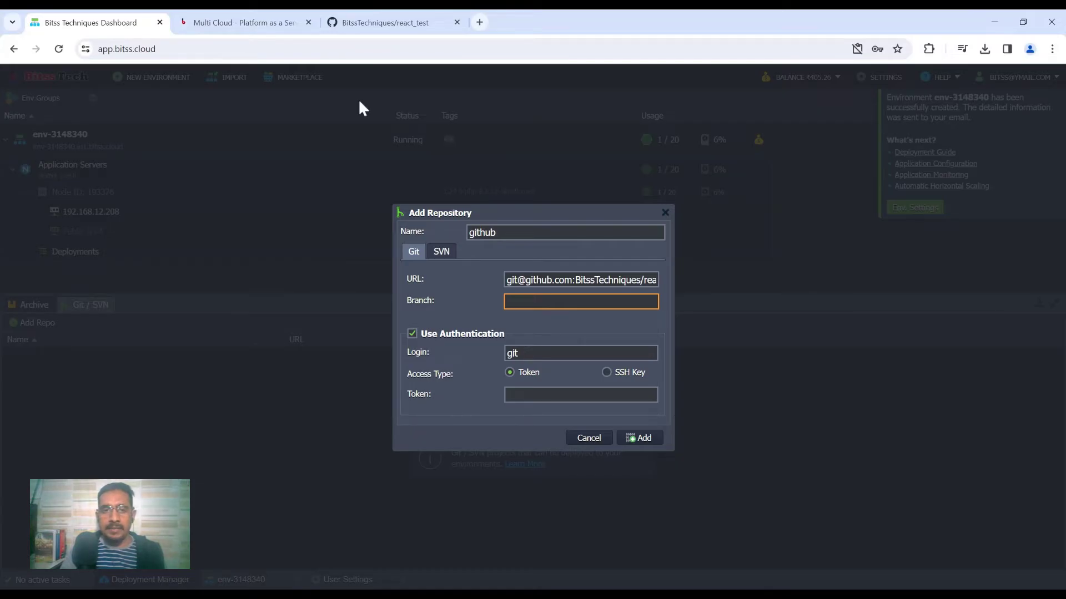
Check the react_test branch name on GitHub, return to the Bitss dashboard and set the repository's branch to main
click(380, 23)
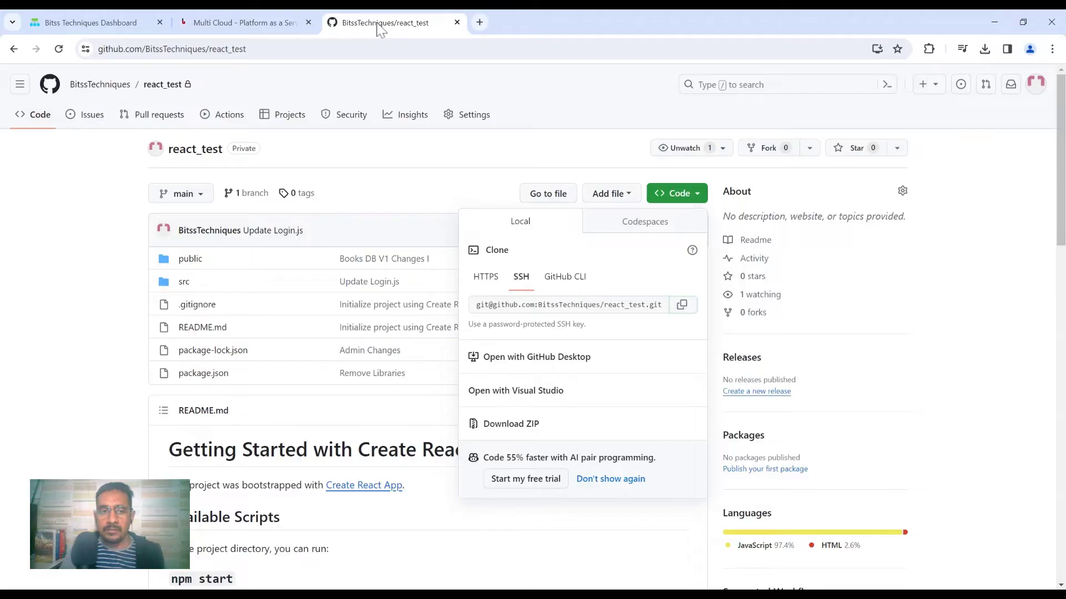
click(362, 74)
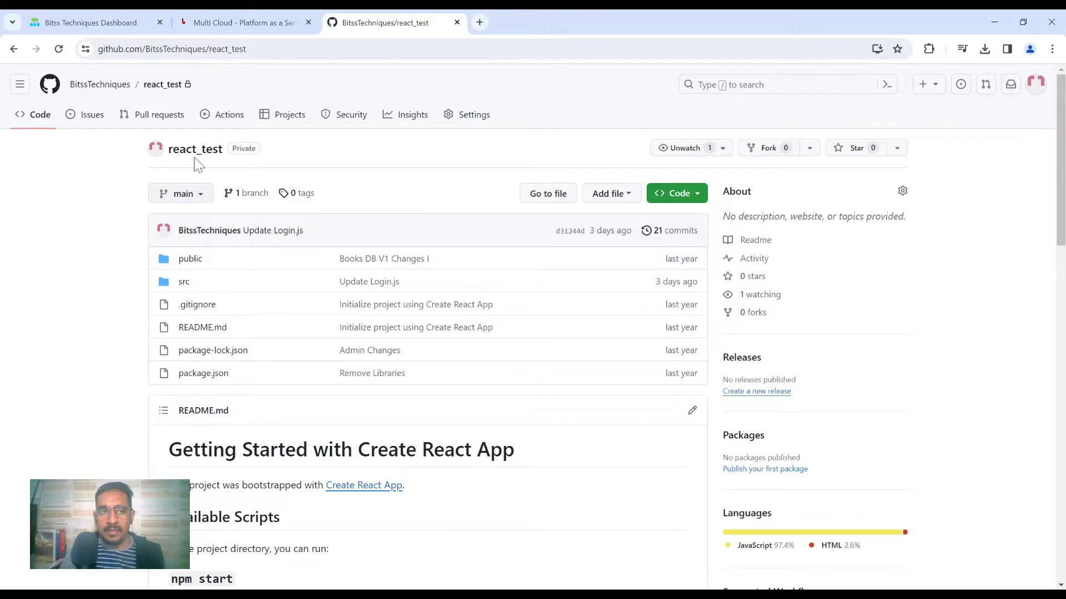
click(89, 22)
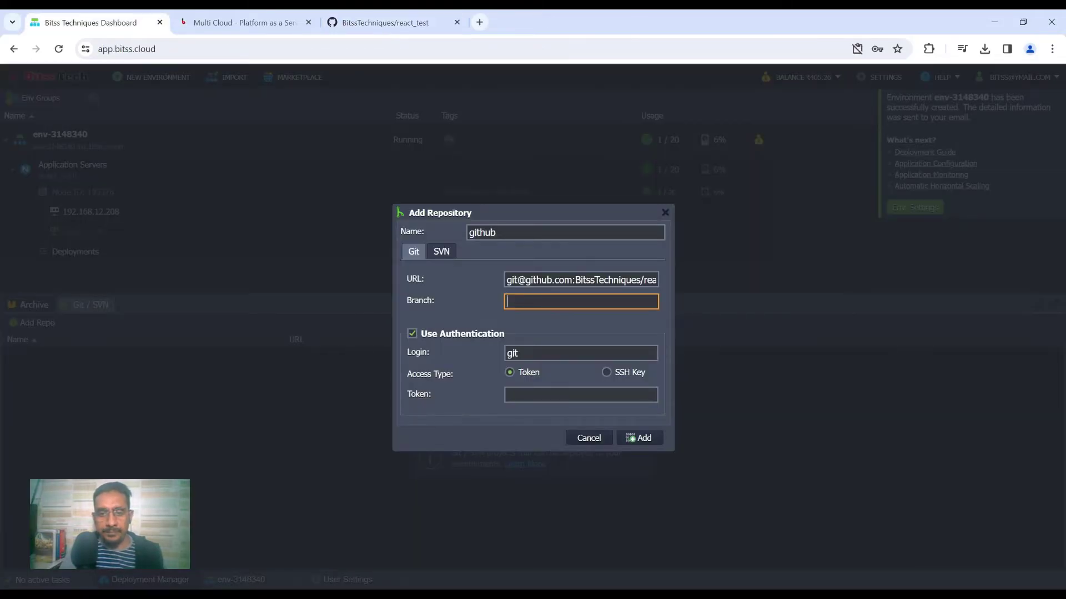
text(main)
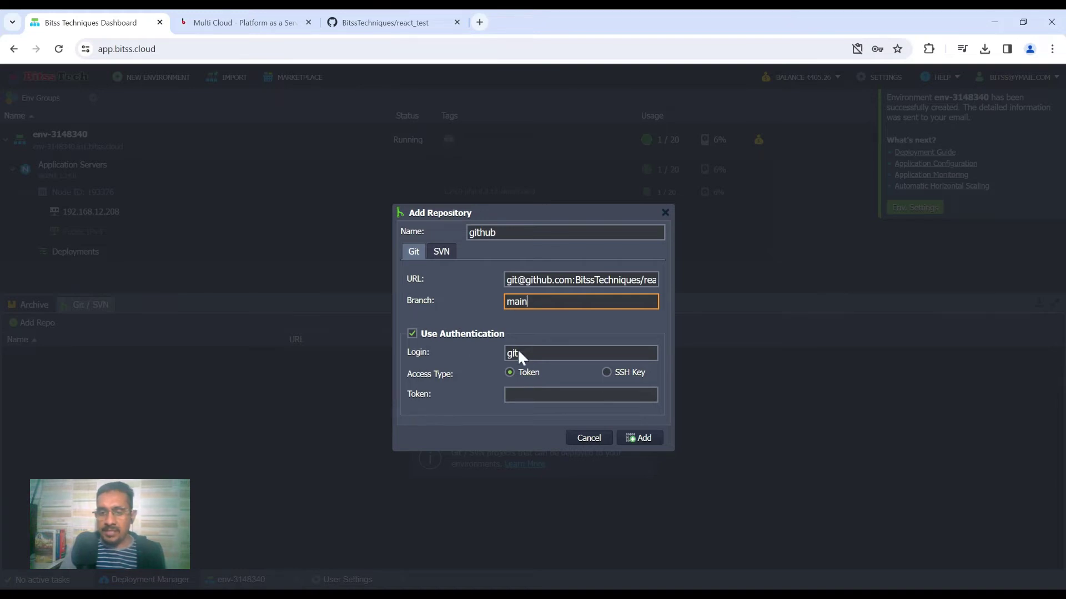
Set the access type to SSH Key with the "fir github" private key and add the repository
click(623, 372)
click(650, 399)
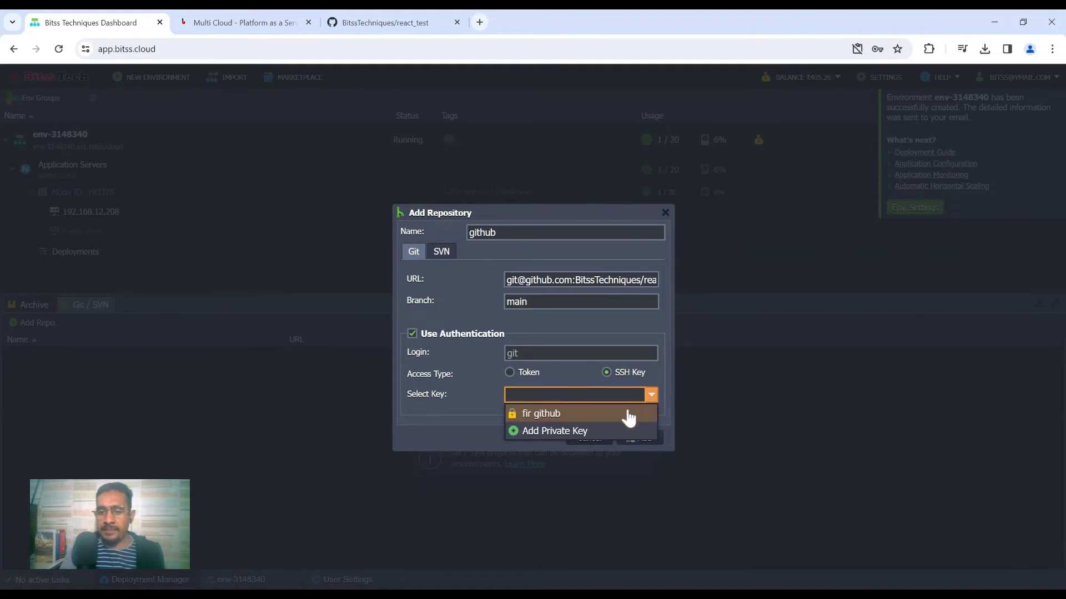
click(549, 416)
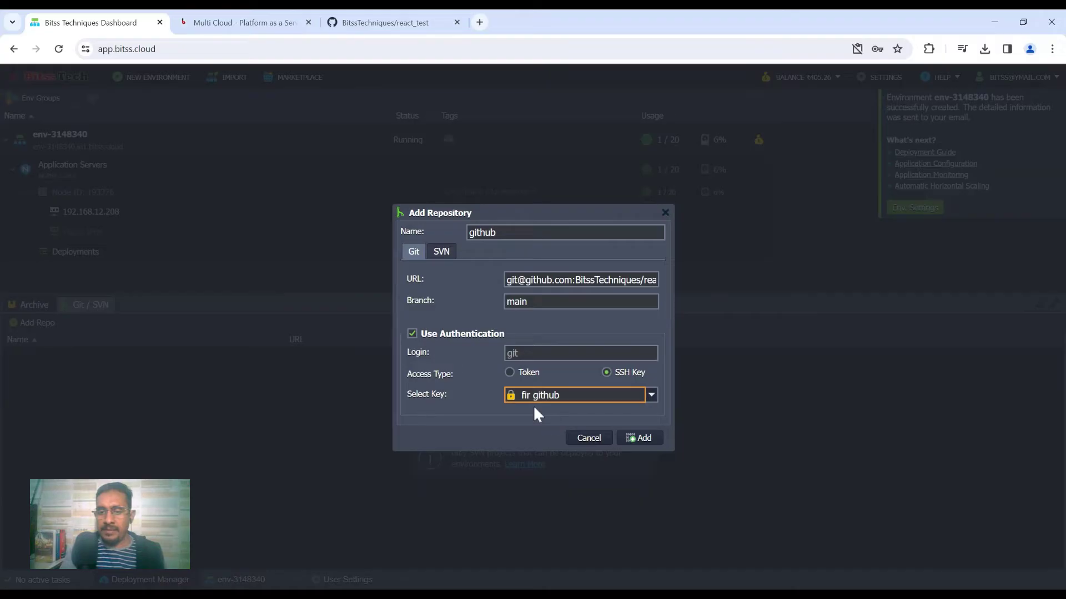
click(643, 440)
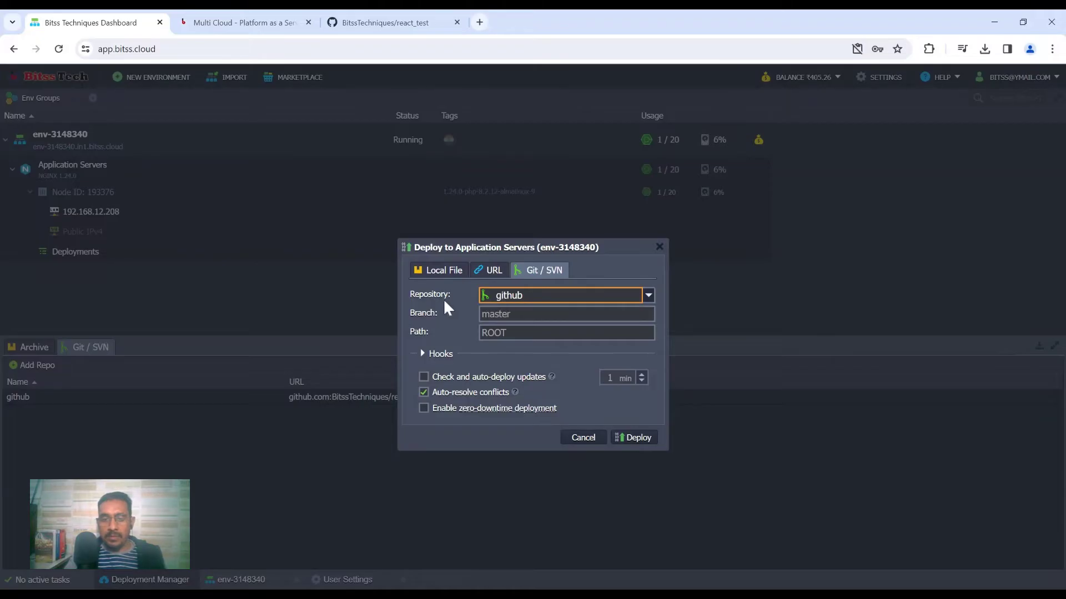
click(483, 315)
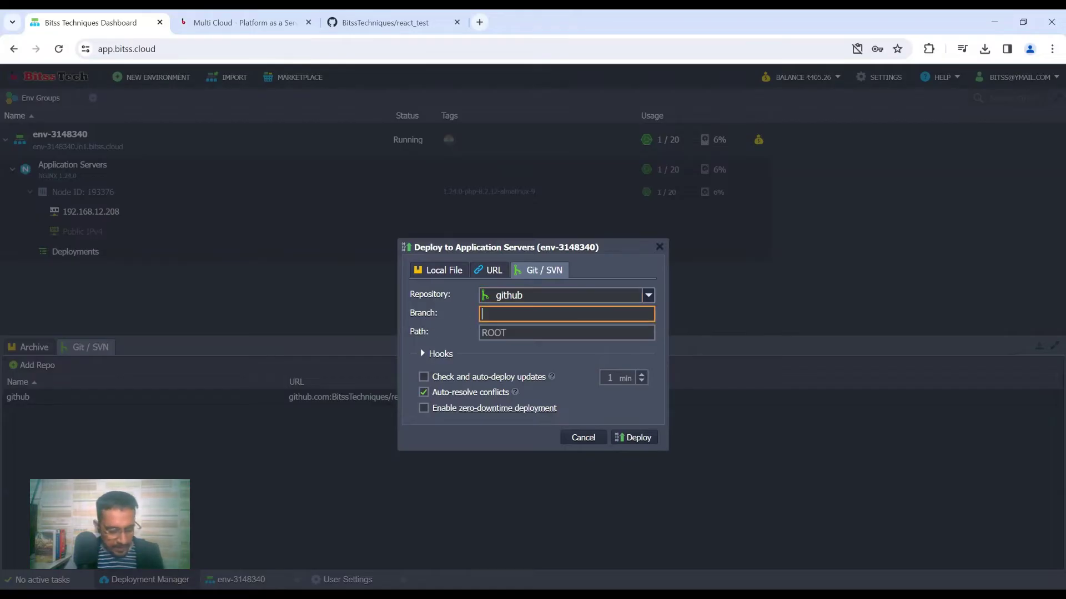
text(main)
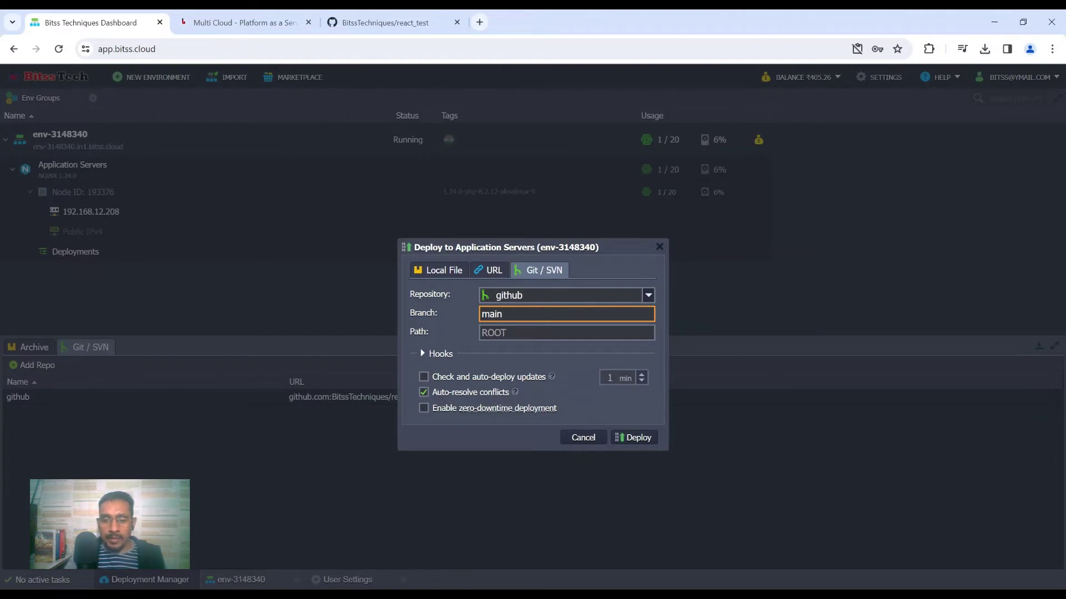
click(593, 440)
mouse_move(119, 170)
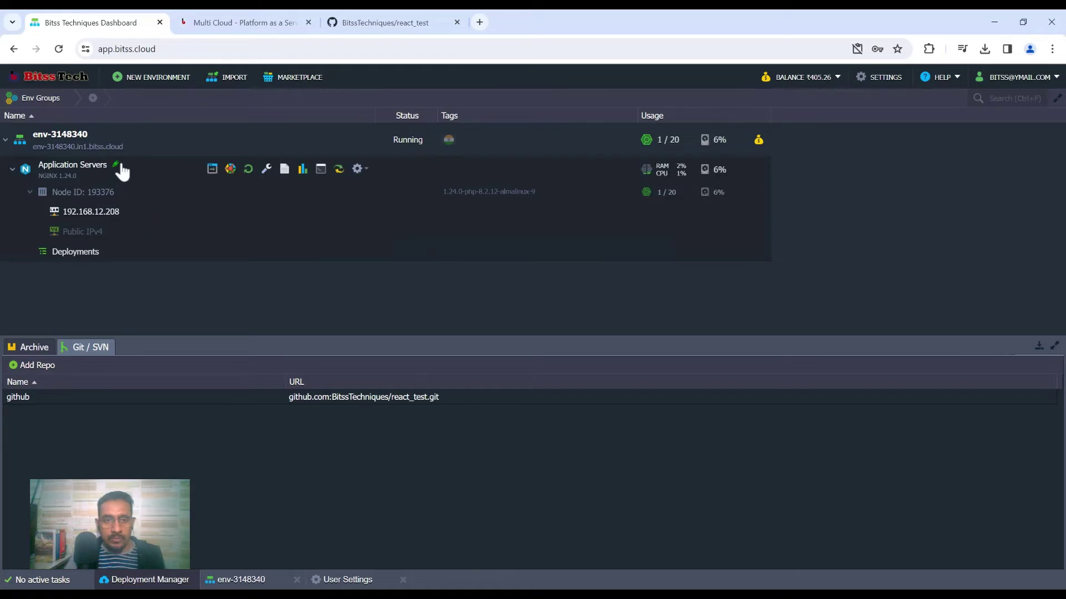
click(266, 169)
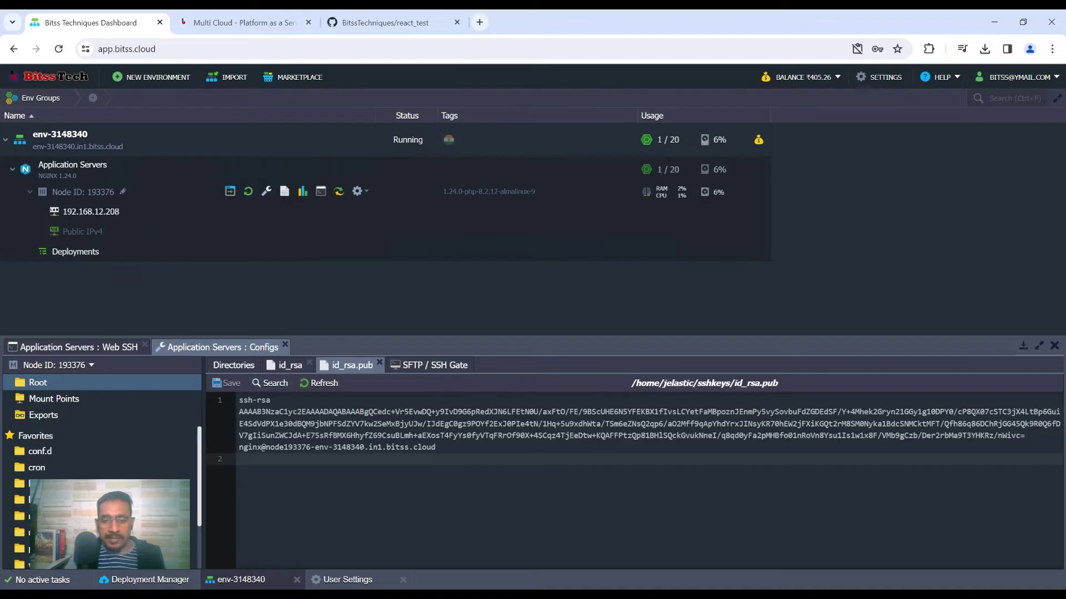
click(234, 365)
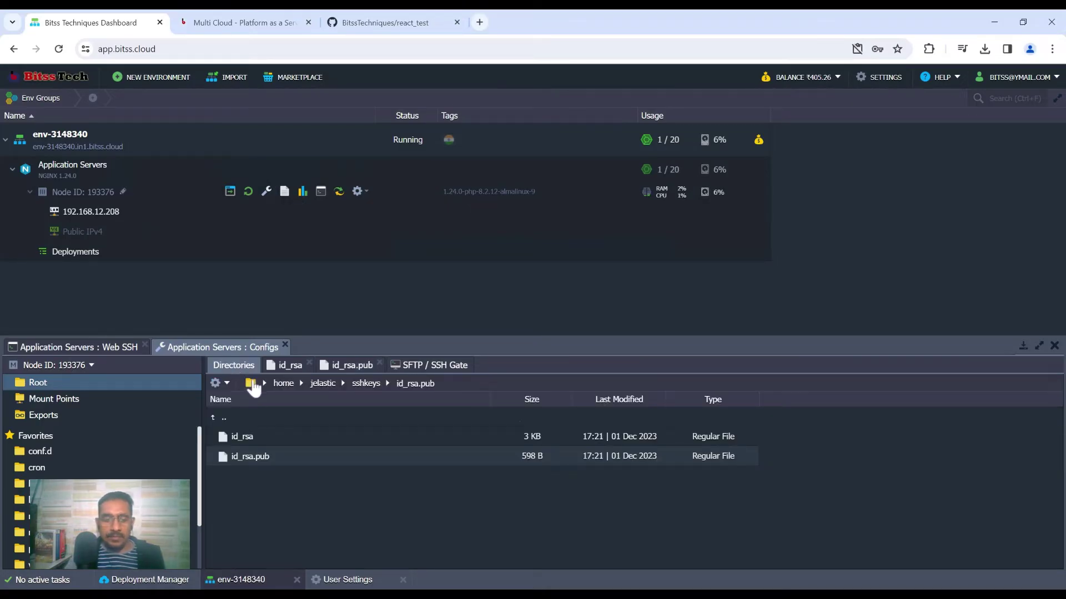
click(254, 384)
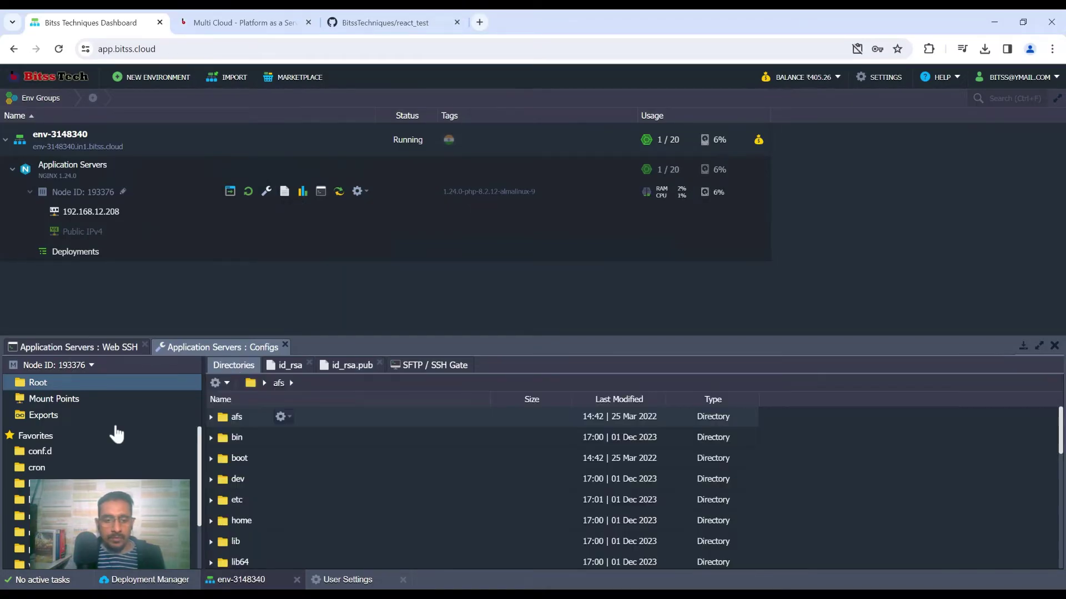
scroll(311, 499, down, 5)
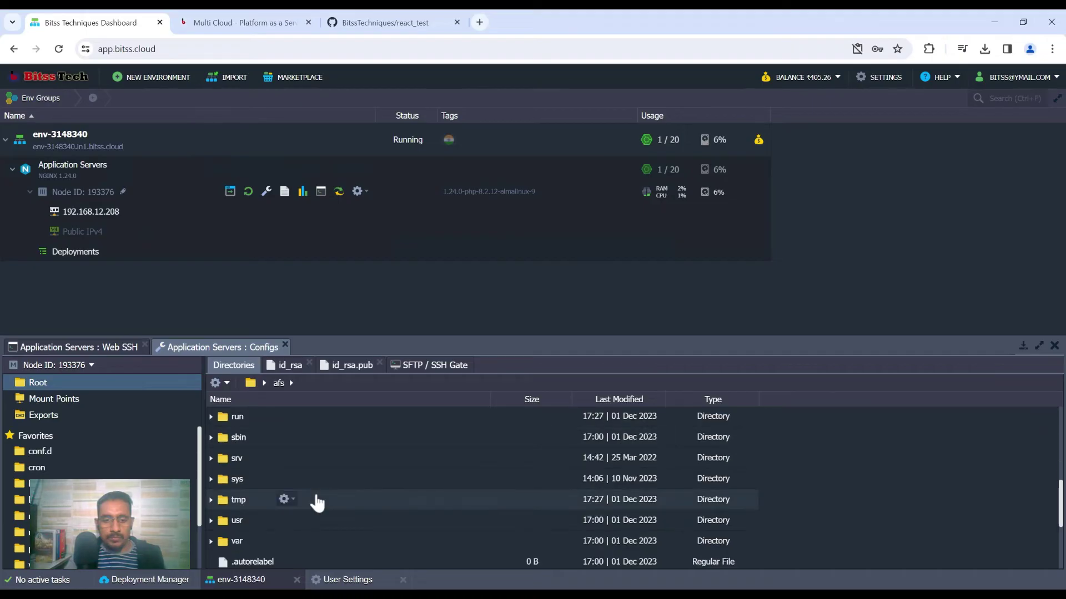
double_click(319, 552)
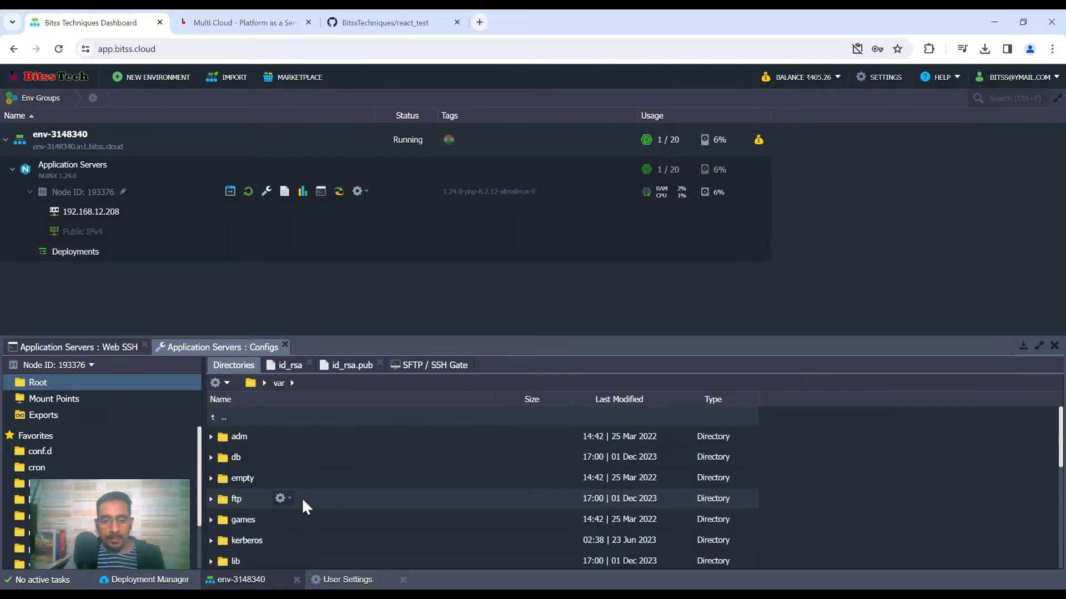
scroll(304, 507, down, 4)
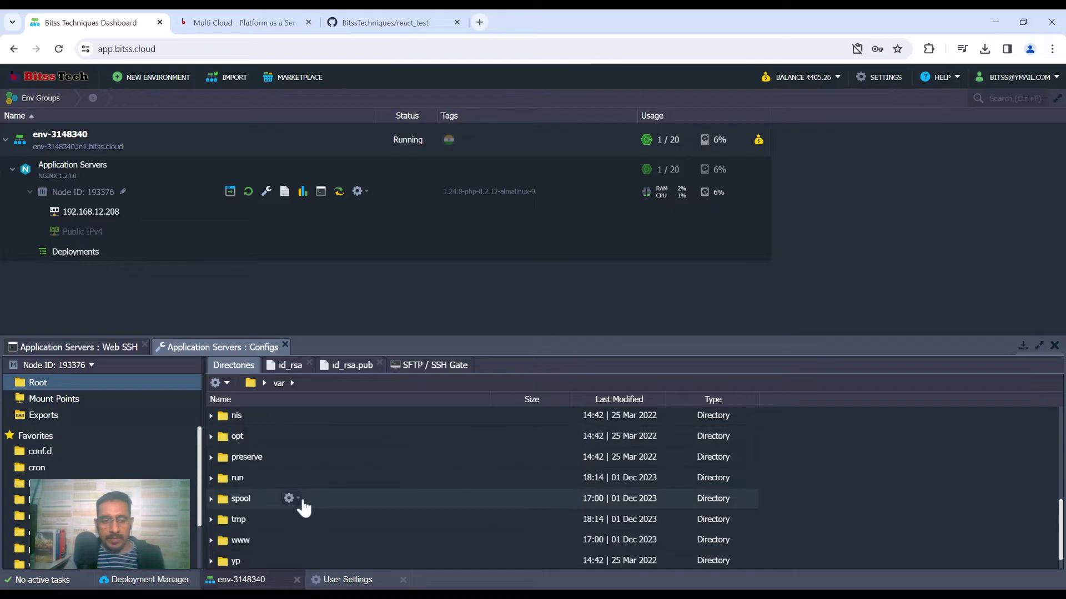
double_click(327, 524)
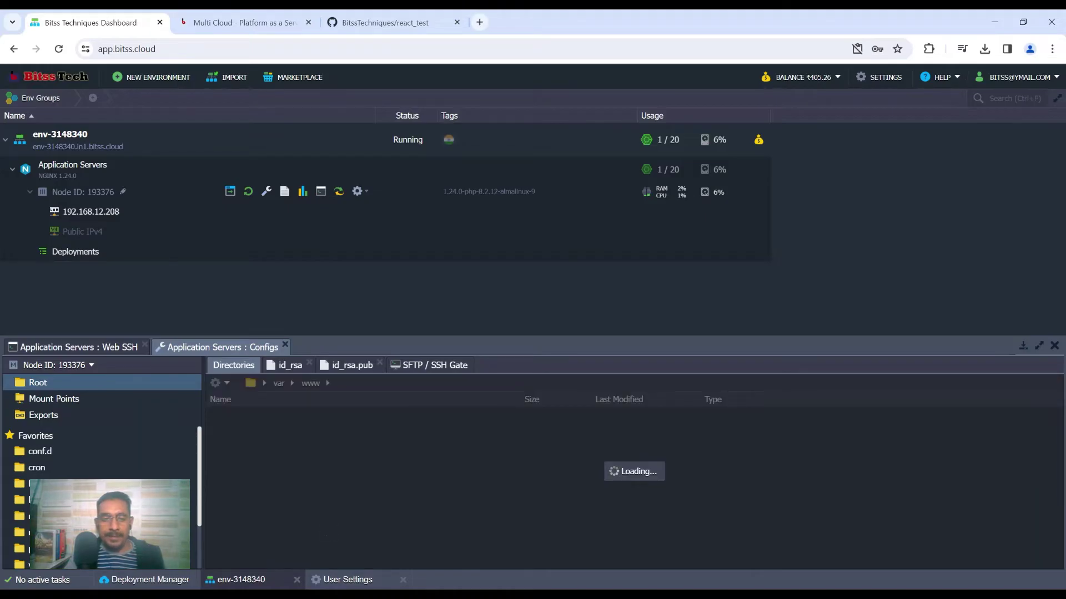
Look into the html folder under /var/www and inspect webroot/ROOT, finishing in the webroot directory
double_click(325, 458)
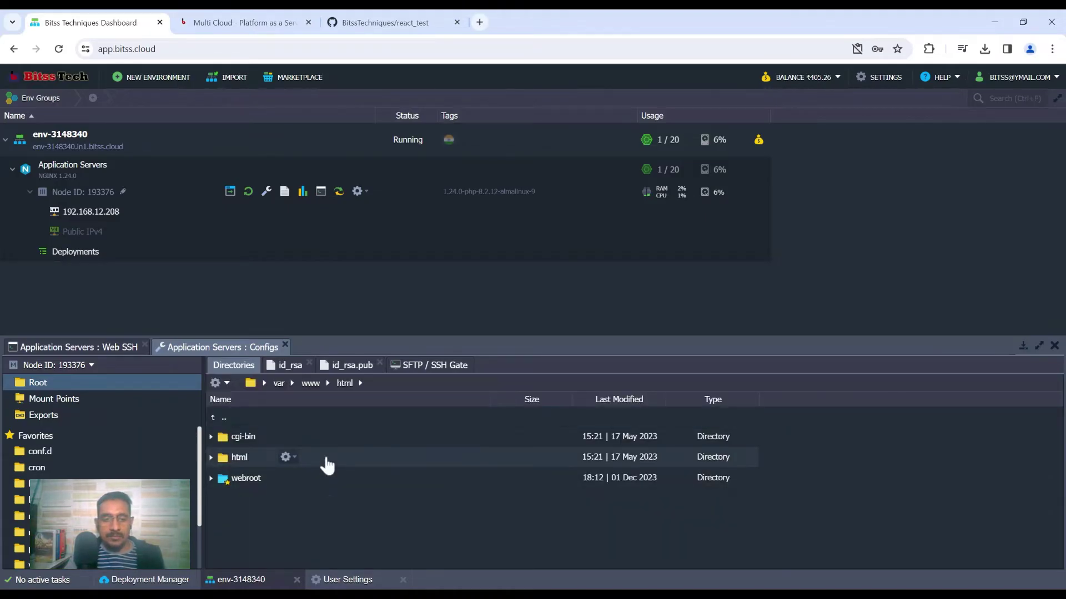
click(310, 382)
click(302, 479)
click(326, 486)
double_click(326, 486)
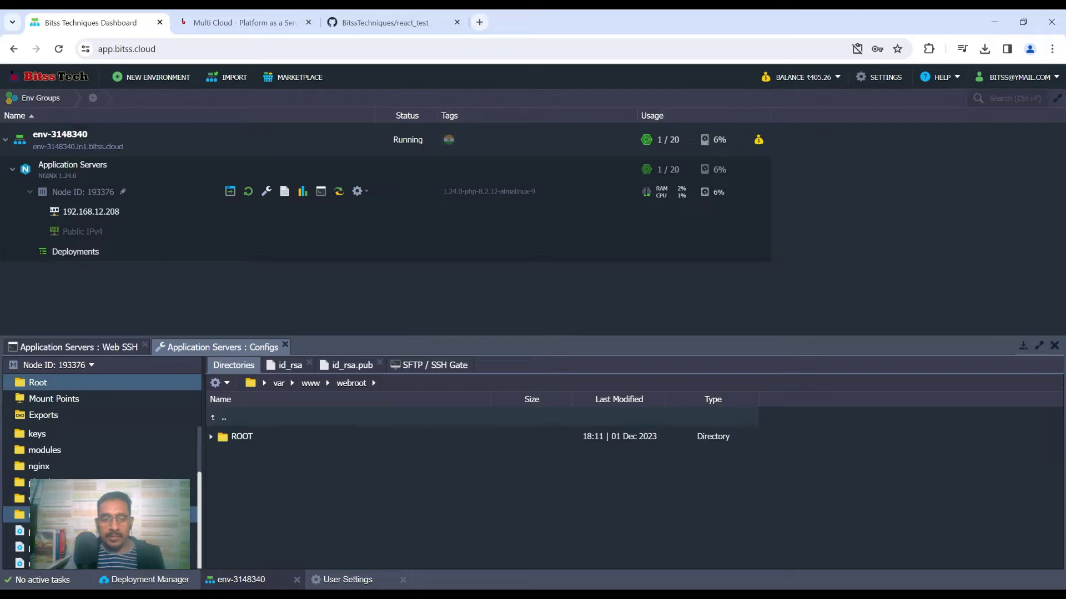
double_click(249, 438)
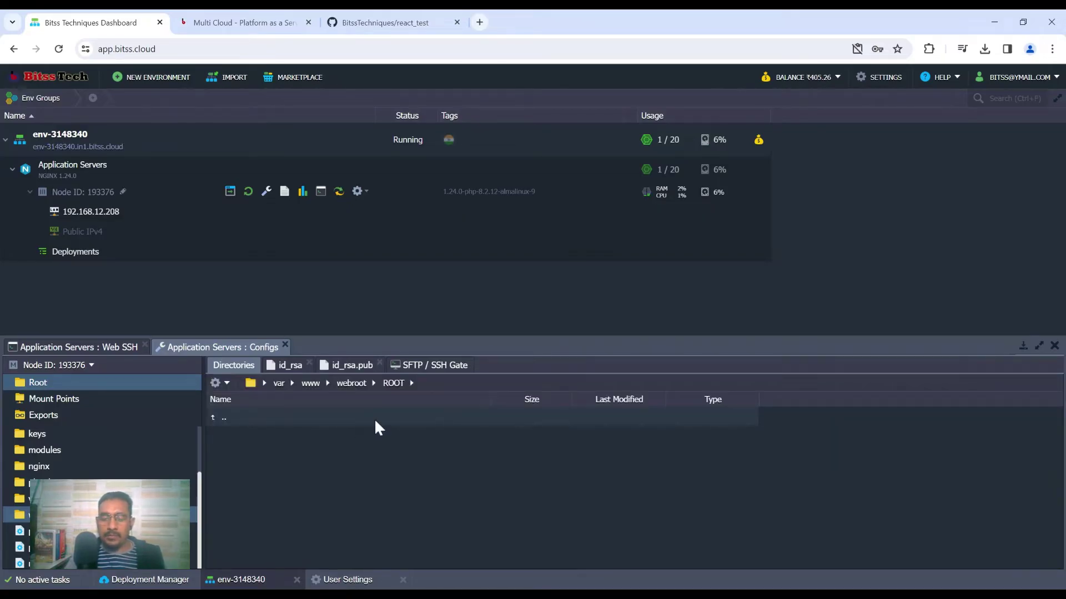
click(350, 384)
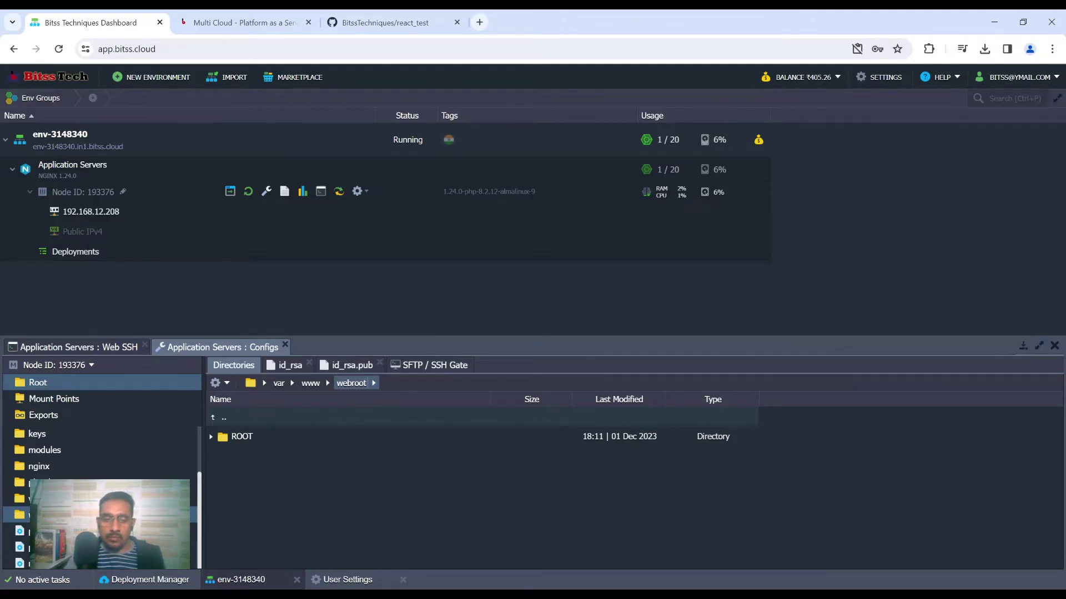
Create a new folder named source inside /var/www/webroot
click(217, 386)
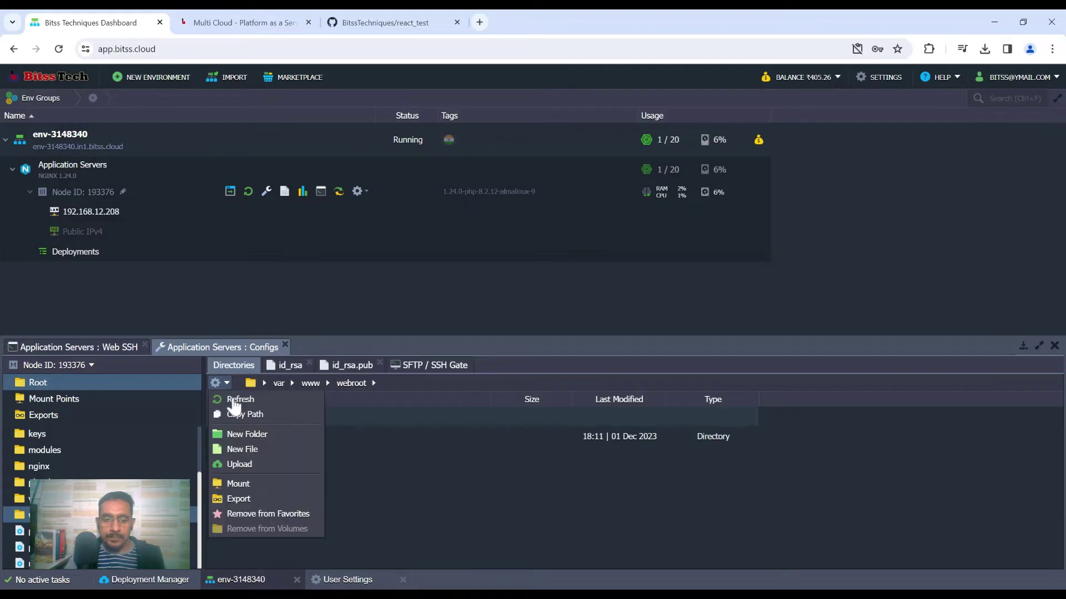
click(248, 434)
text(s)
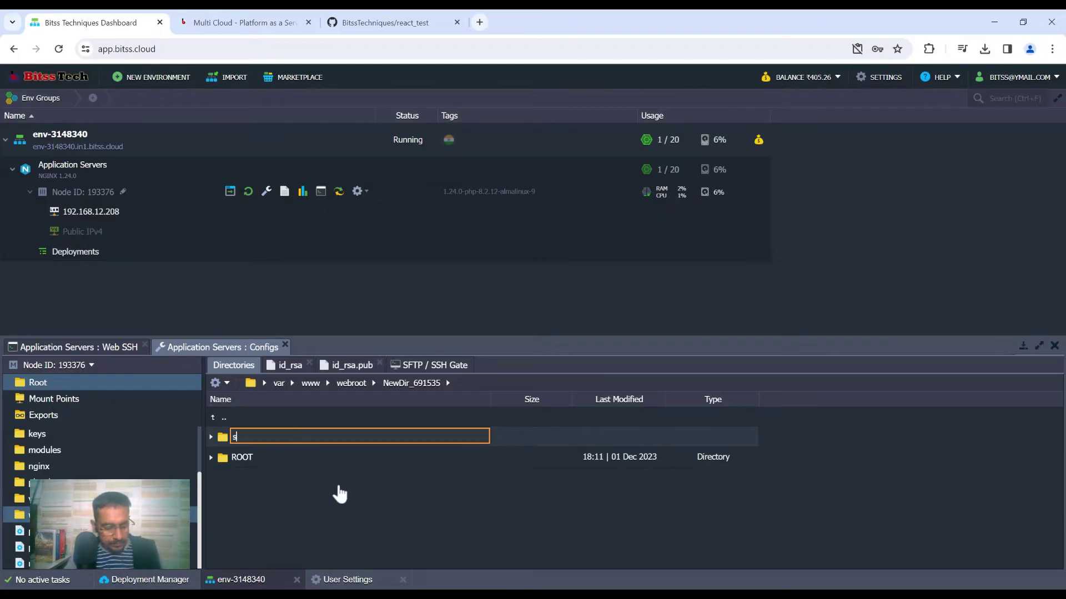
text(ourc)
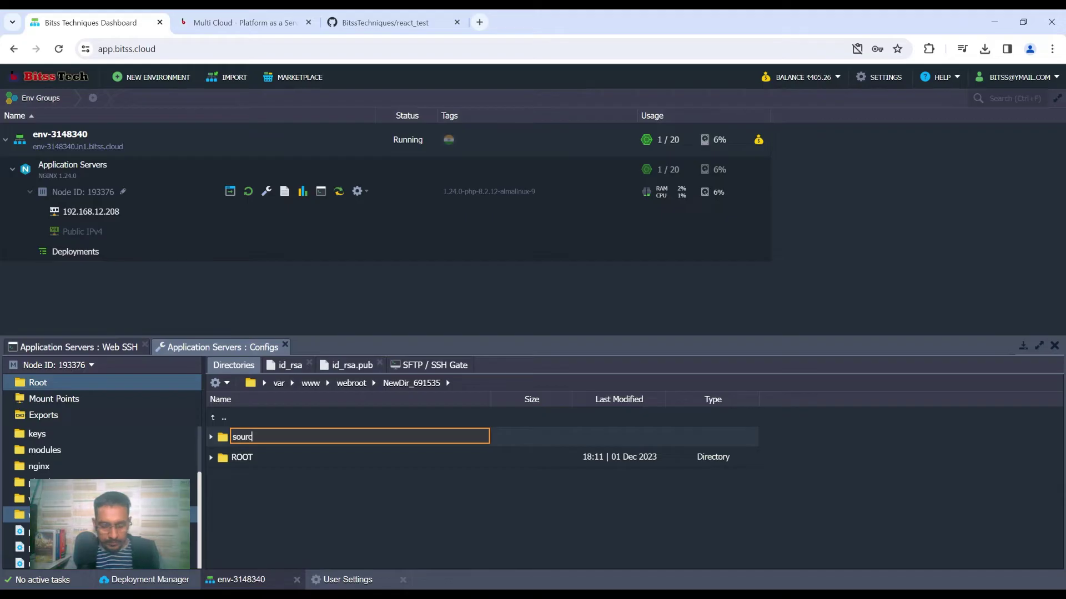
text(e)
key(Return)
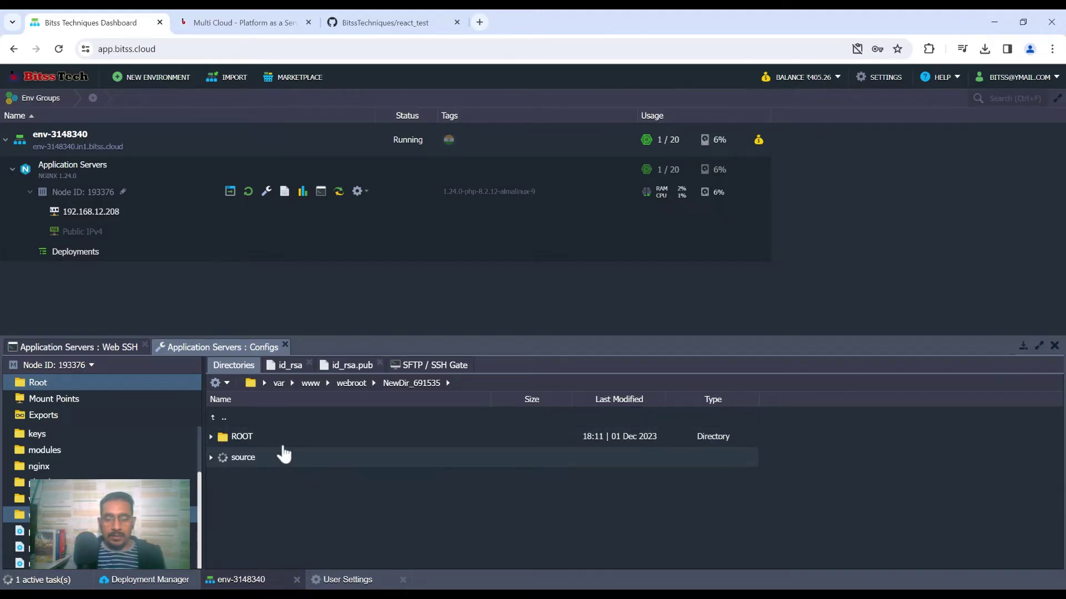
Set up a Git / SVN deployment to the application servers using the github repository, branch main and path source
mouse_move(185, 257)
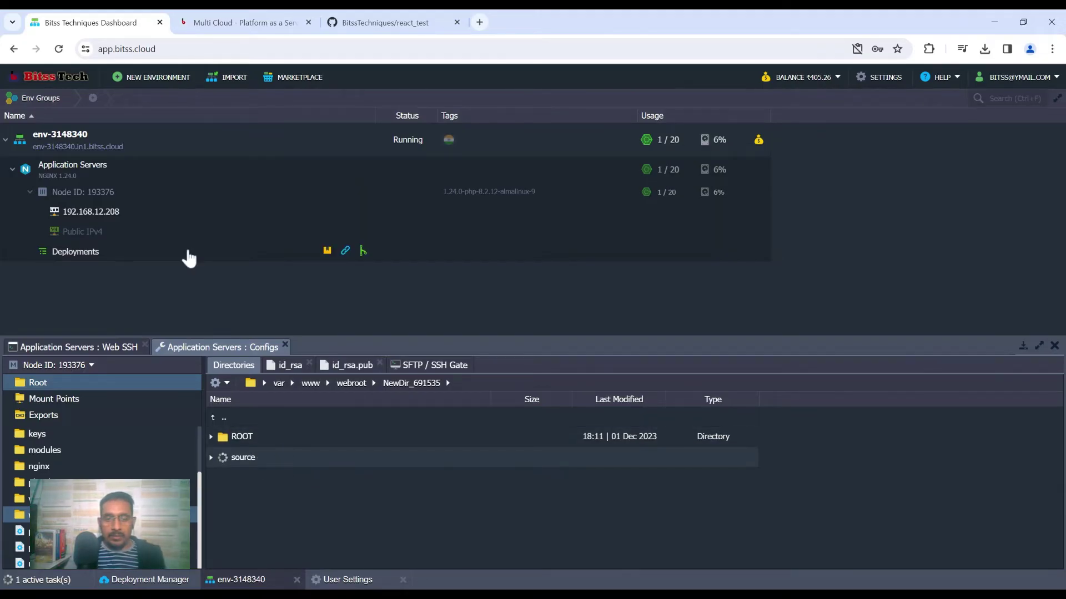
click(363, 251)
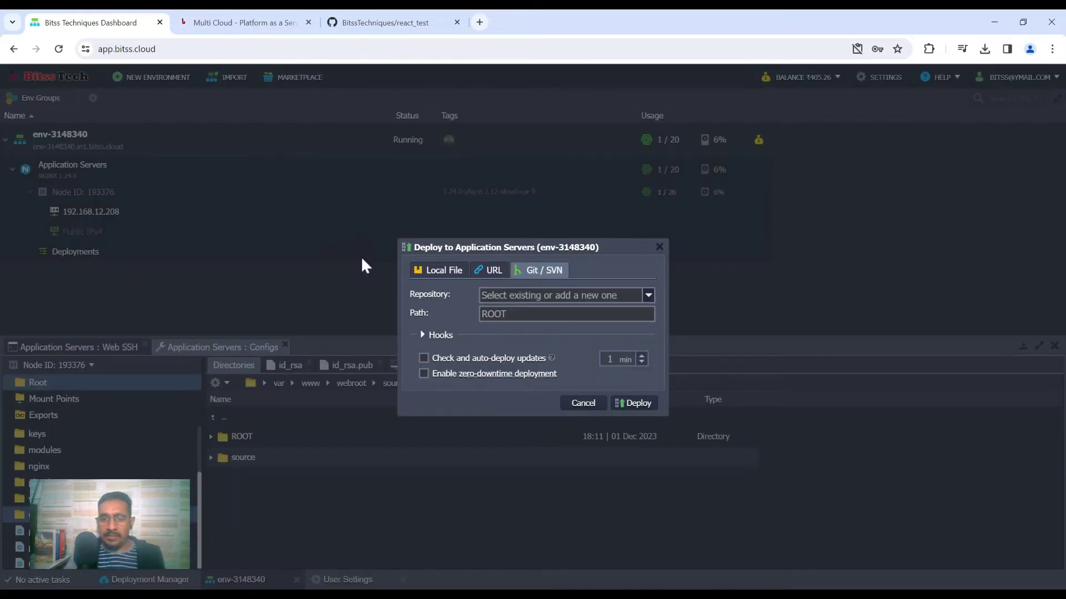
click(647, 297)
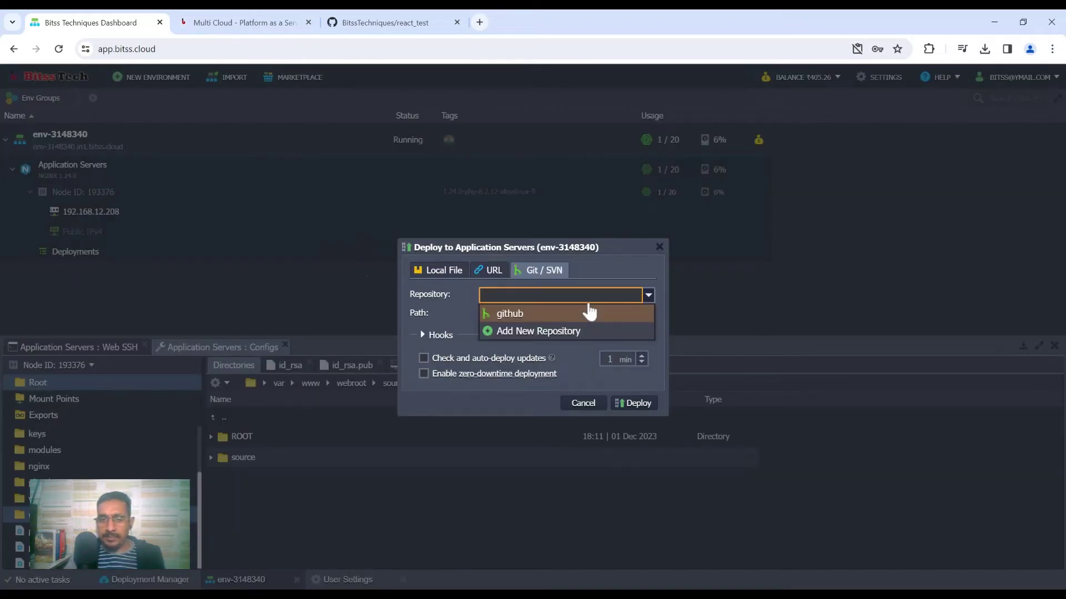
click(532, 314)
click(532, 315)
text(m)
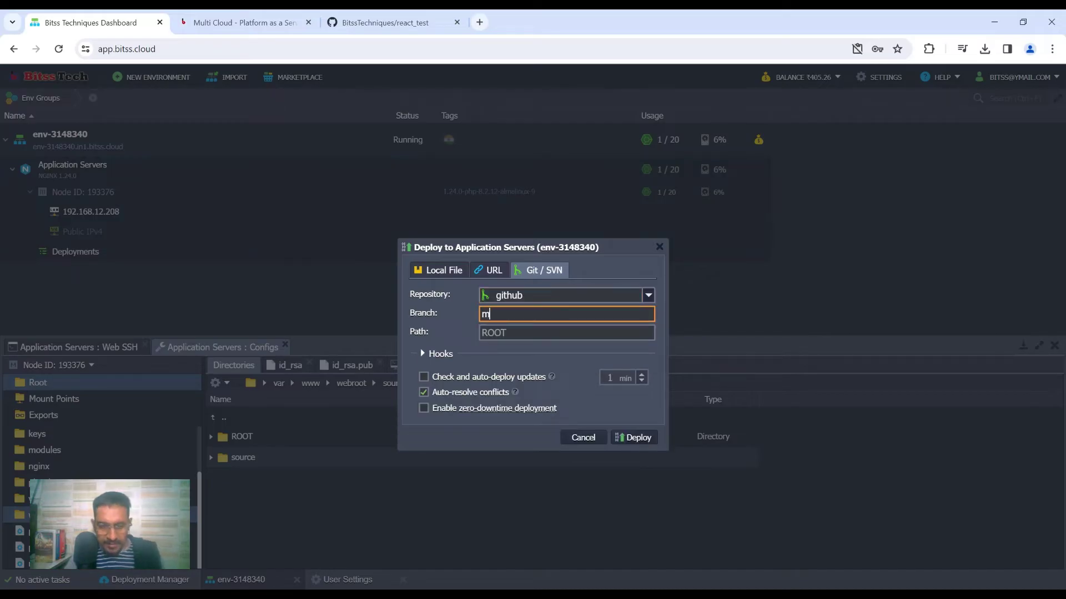
text(ain)
key(Tab)
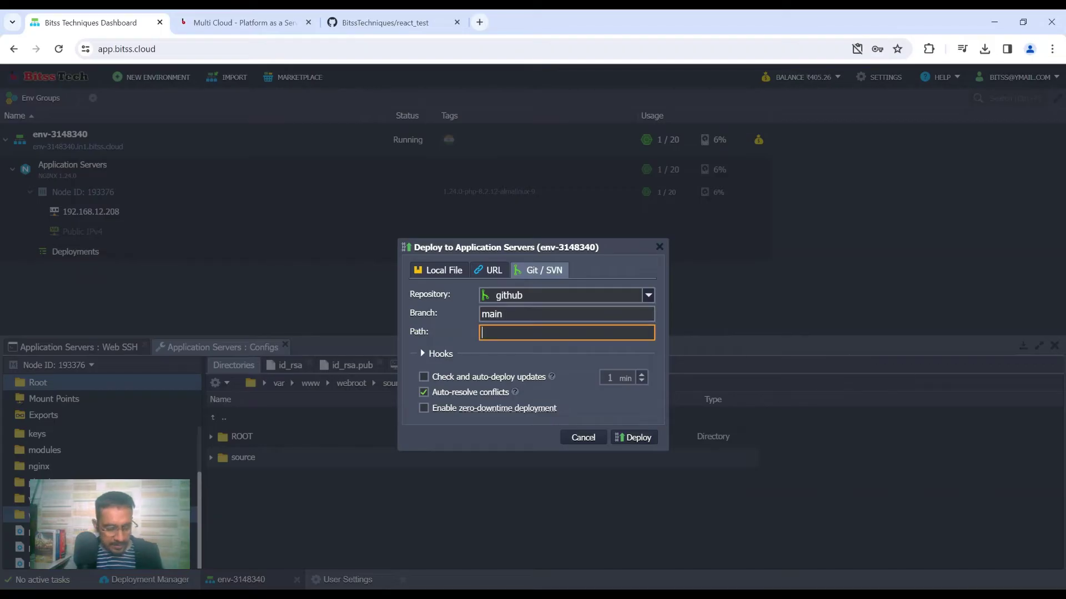
text(sour)
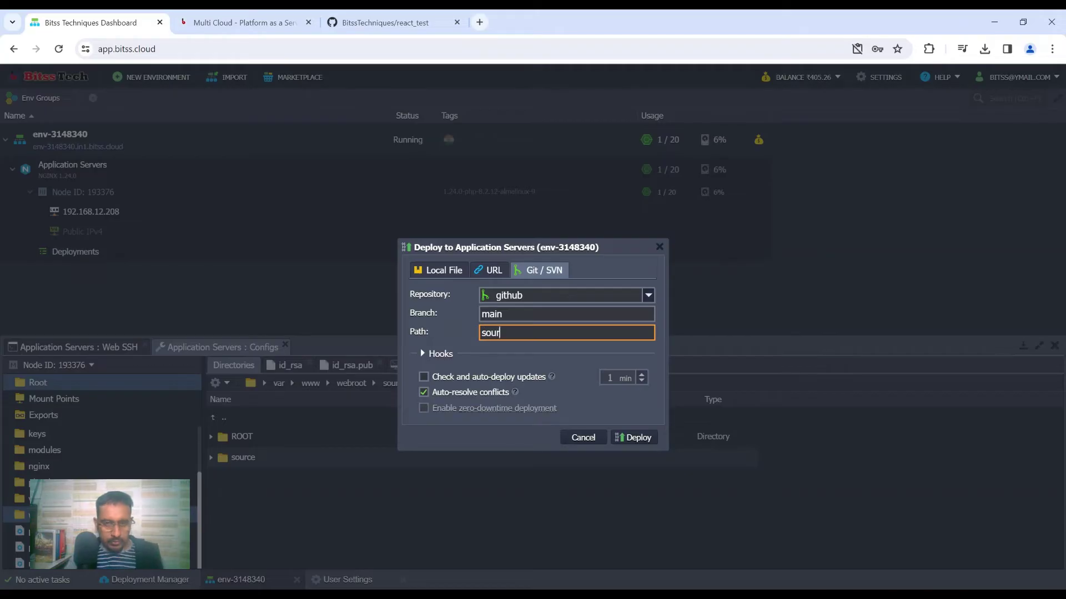
text(ce)
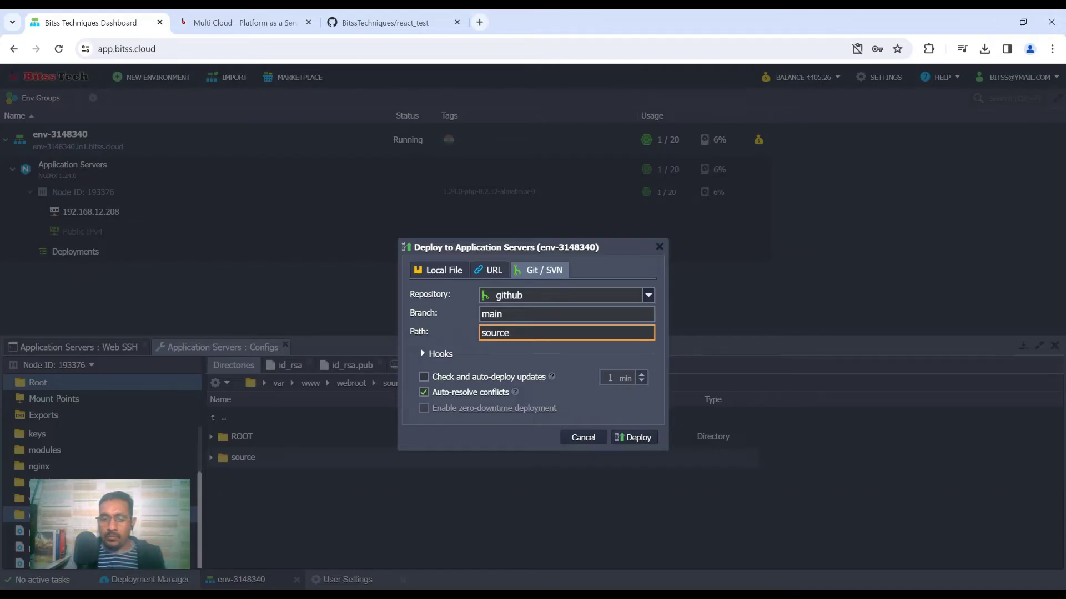
Check the deployment's hooks, deploy the repository and open the source folder in the file manager
click(438, 355)
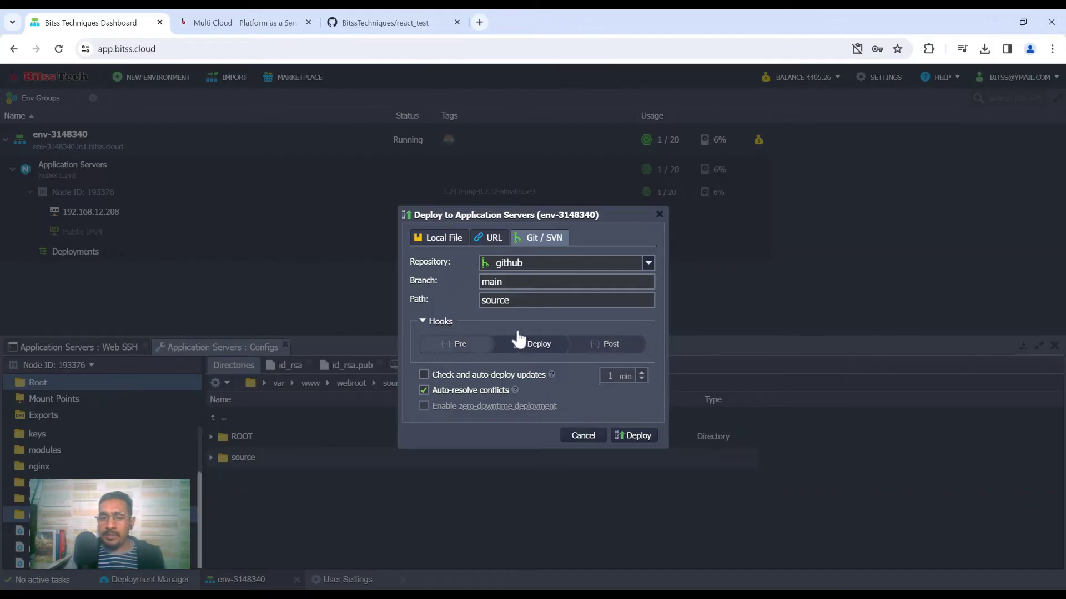
click(441, 321)
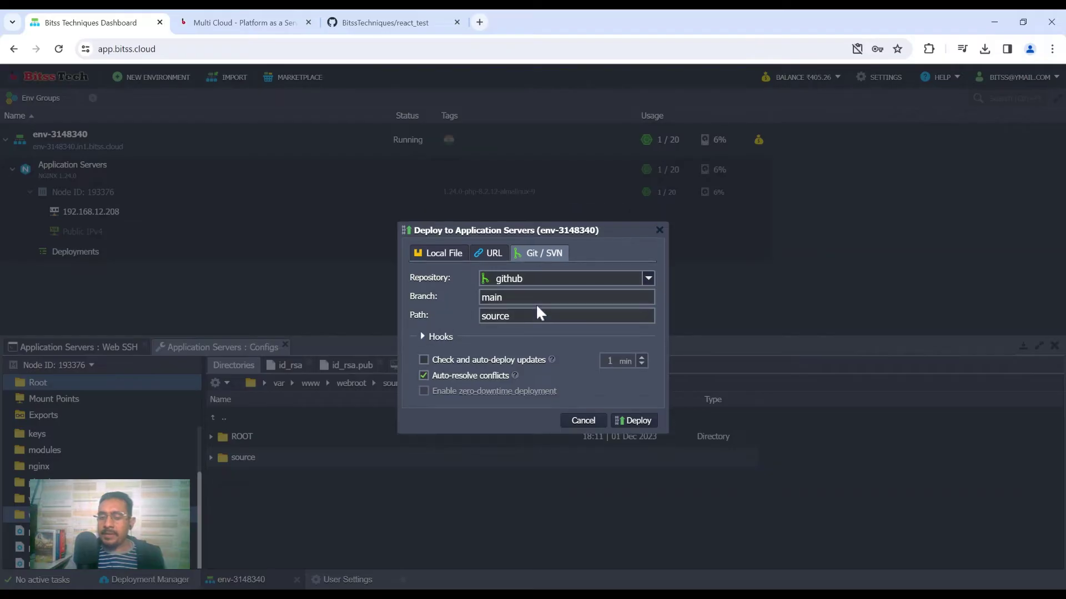
click(626, 423)
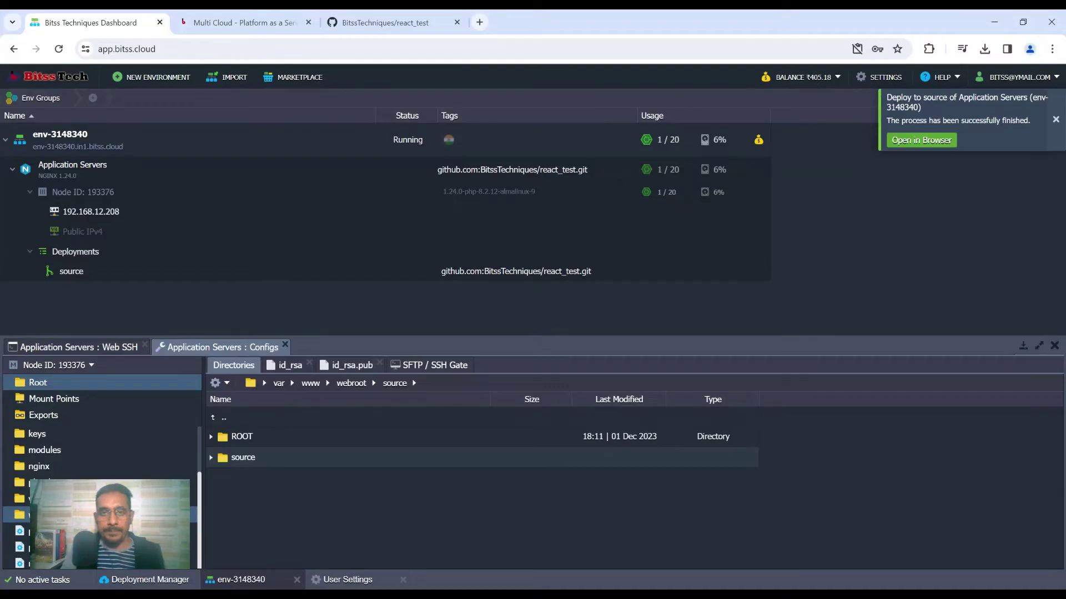
double_click(561, 439)
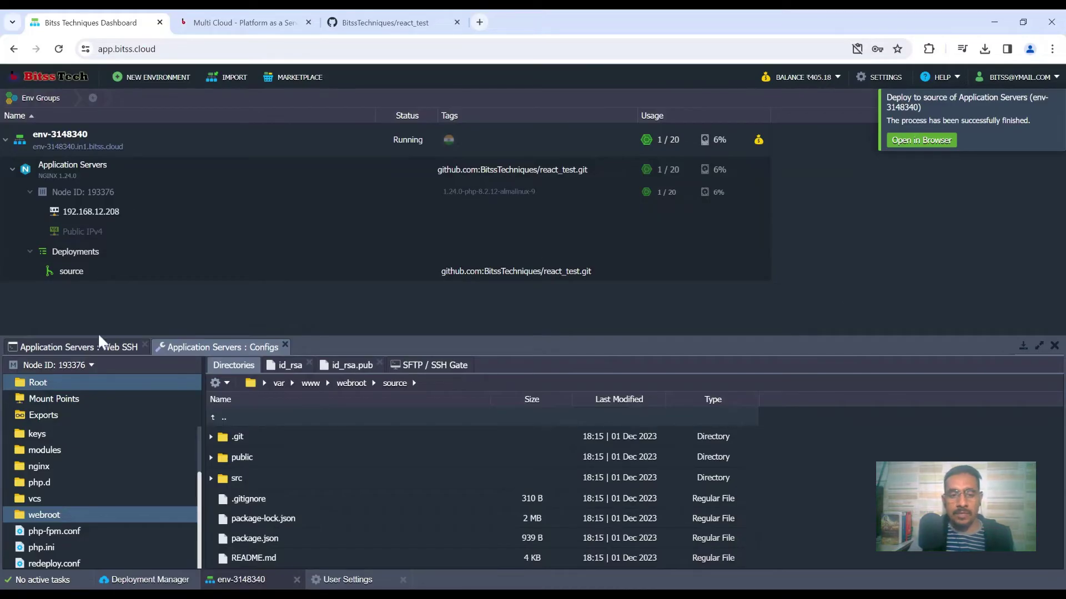
Copy the source folder's path, change to /var/www/webroot/source in the Web SSH terminal and list its files
click(78, 349)
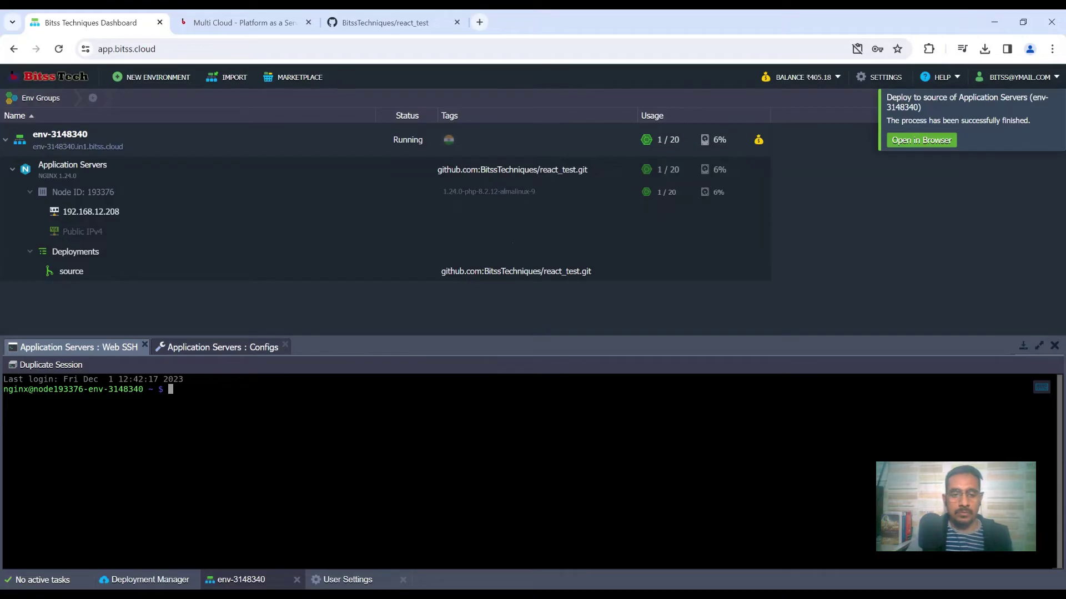
click(239, 349)
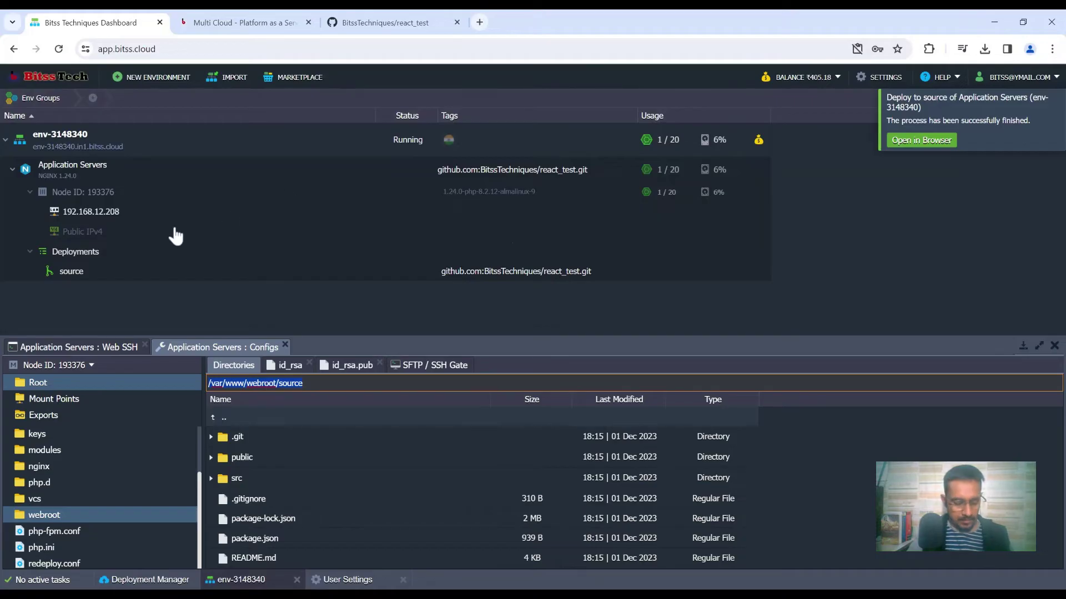
click(78, 347)
text(c)
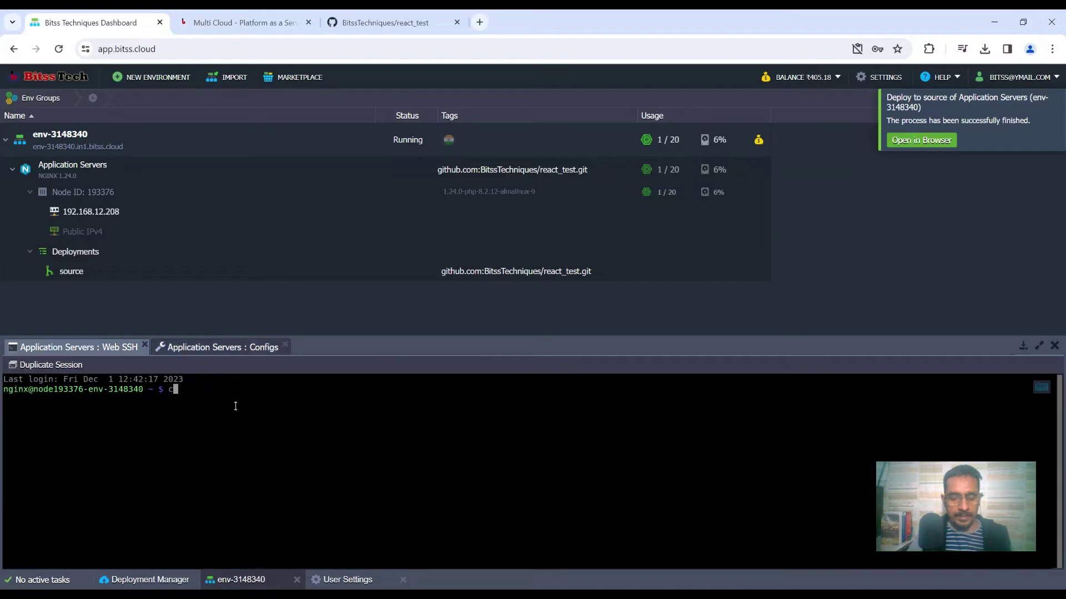
text(d)
text(/var/www/webroot/source)
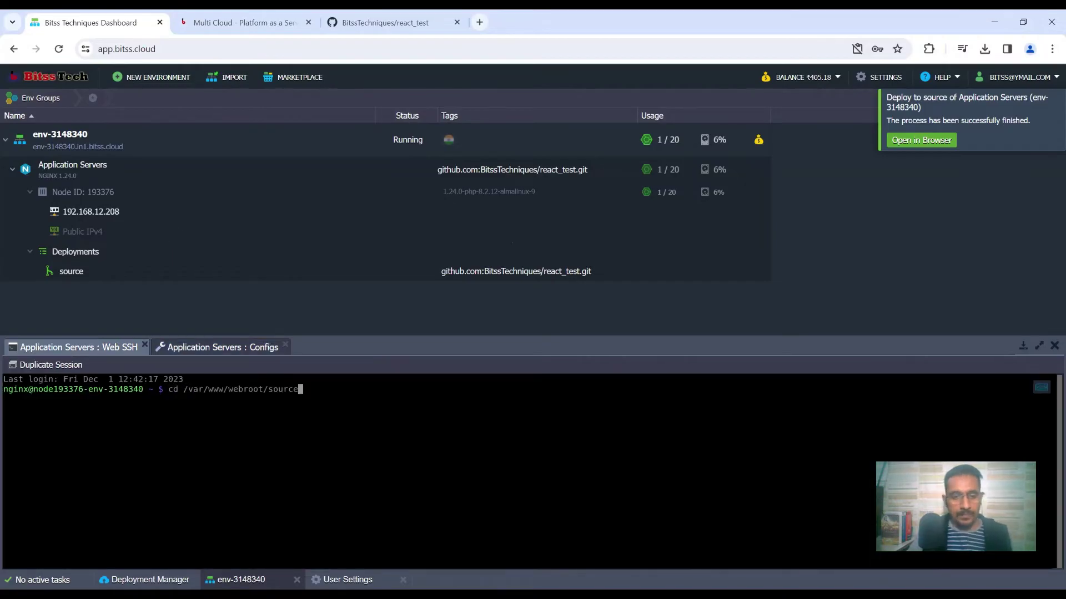
key(Return)
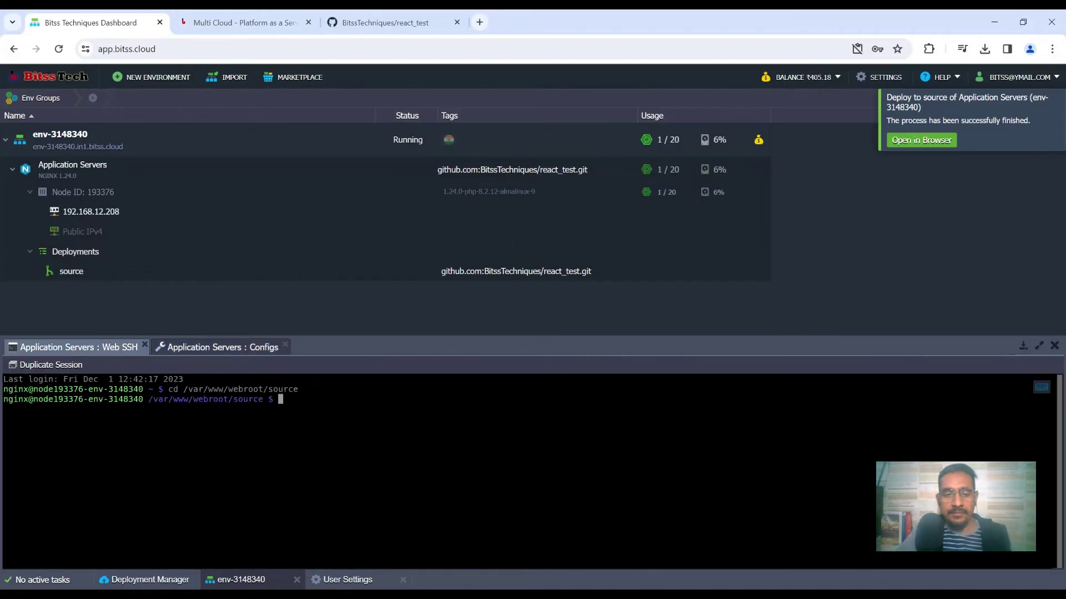
text(ls)
key(Return)
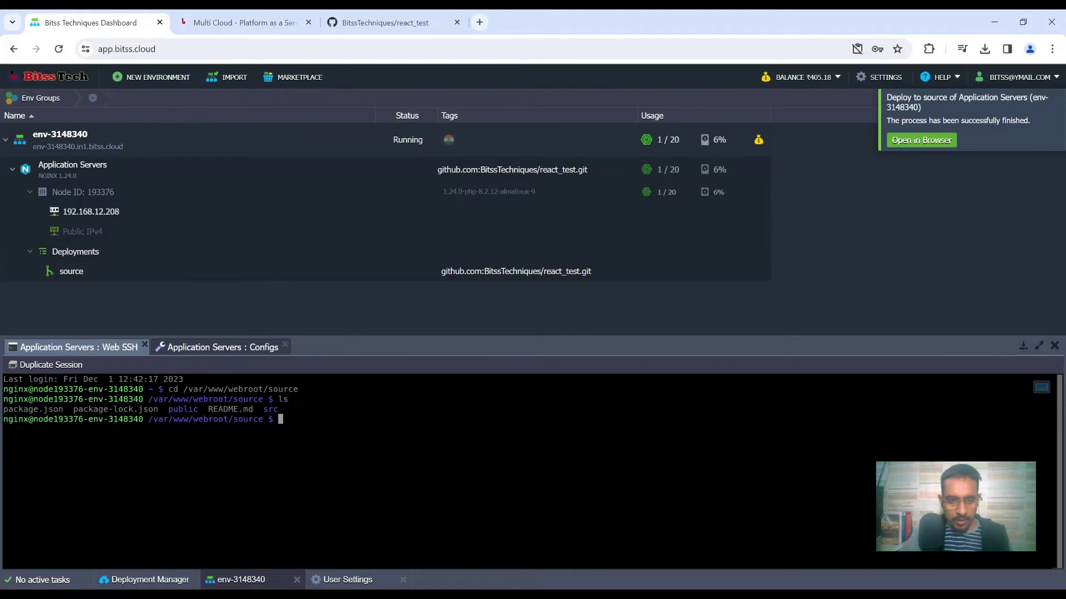
Try to install the project's dependencies in the source directory with npm i
text(npm)
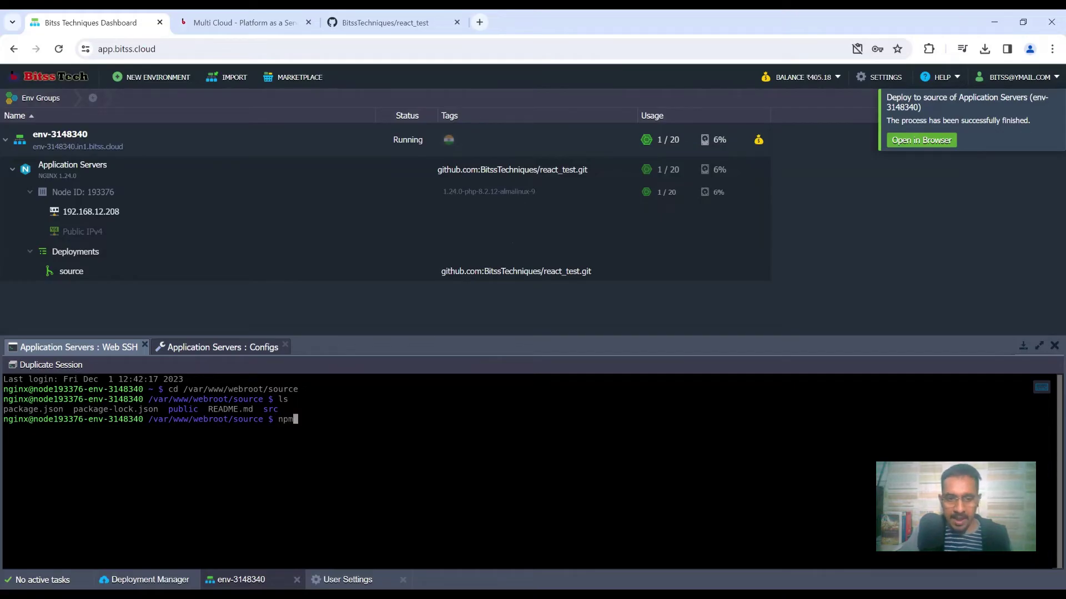
text( i)
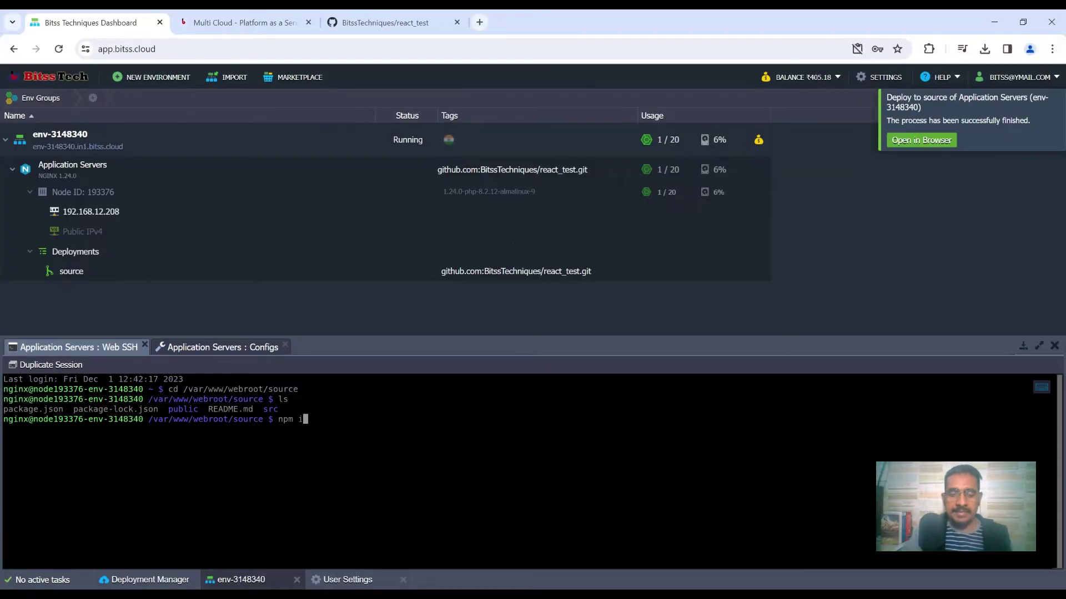
key(Return)
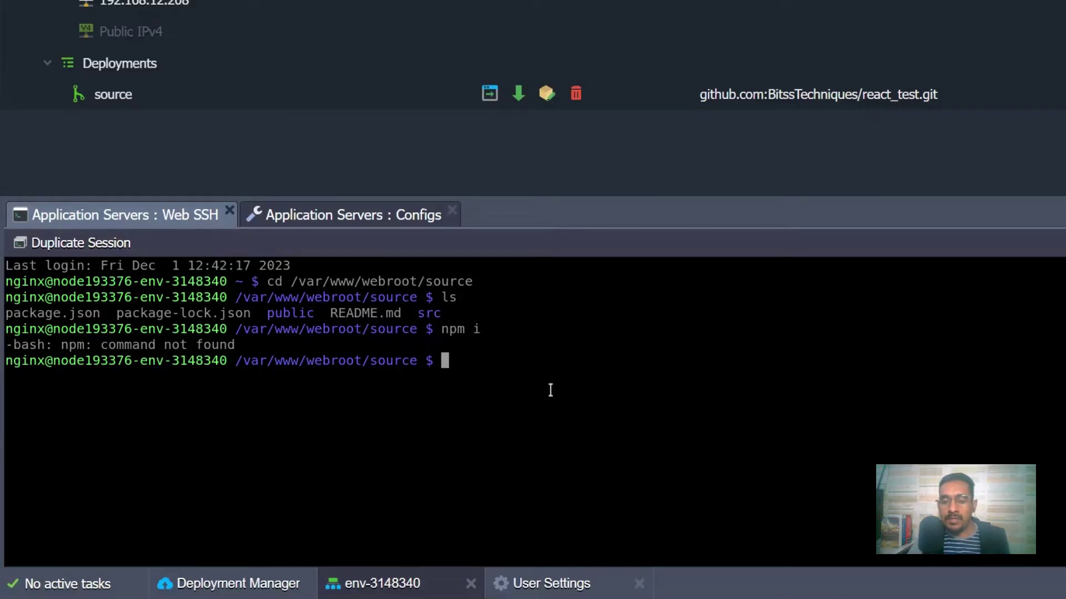
Run the nvm v0.39.5 install script from raw.githubusercontent.com with curl and bash, and try nvm install node
text(curl -o- https://raw.githubusercontent.com/nvm-sh/nvm/v0.39.5/install.sh | bash)
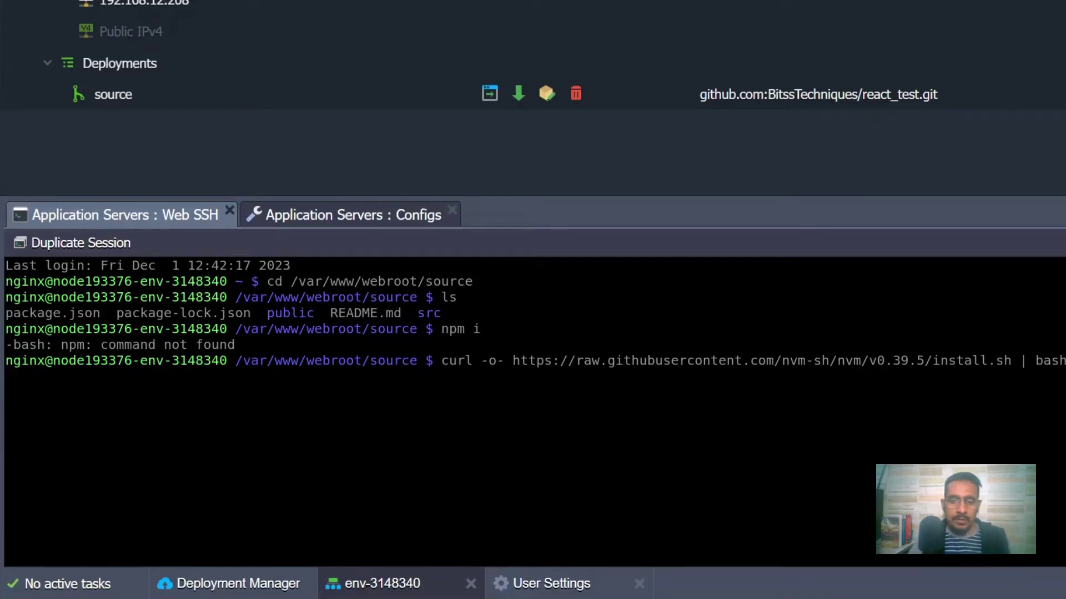
key(Return)
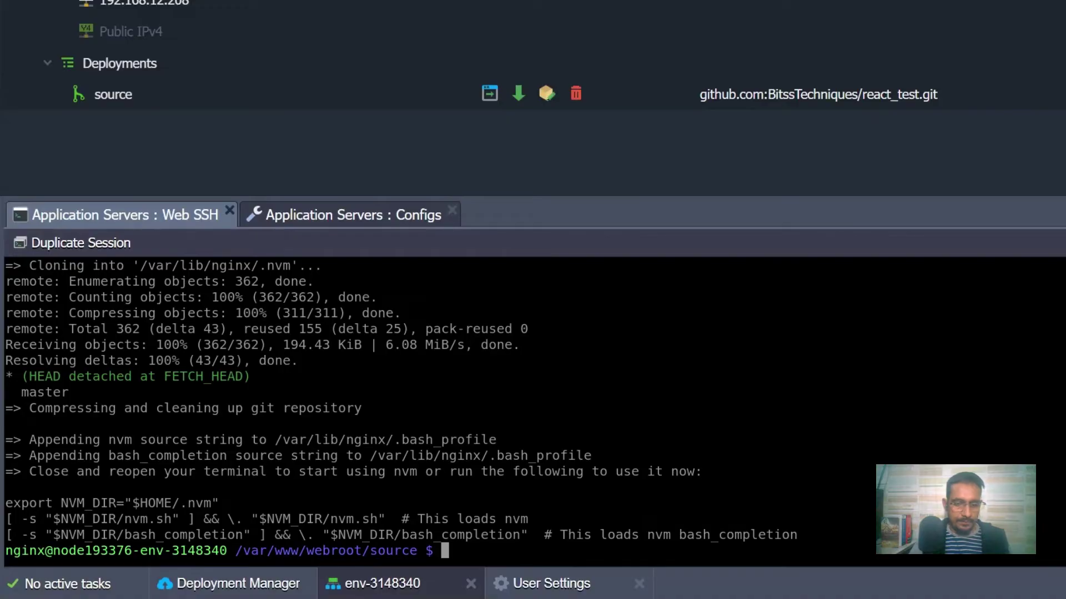
text(nvm install node)
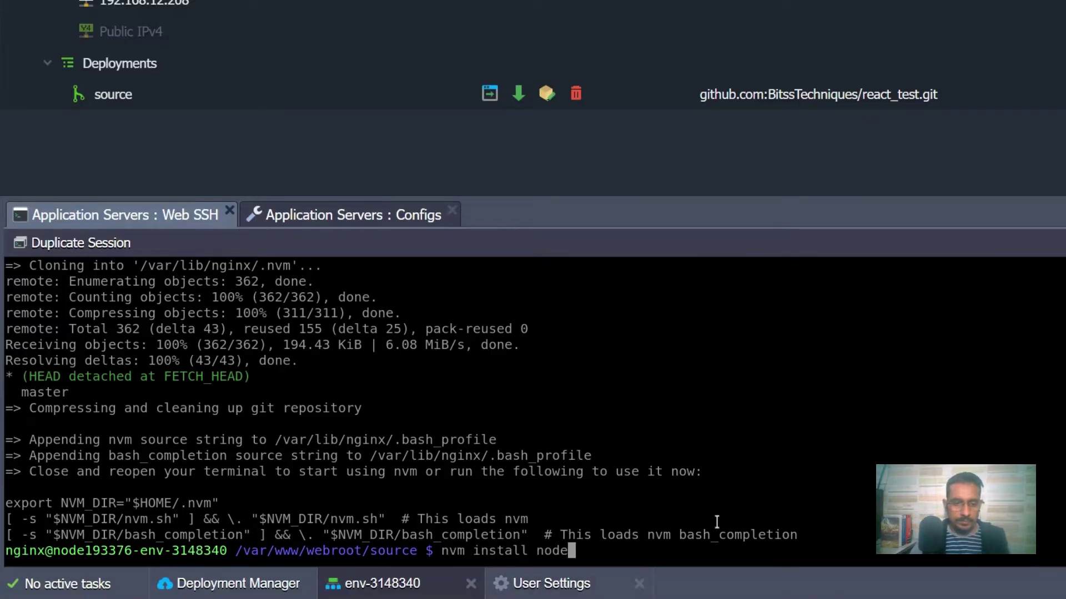
key(Return)
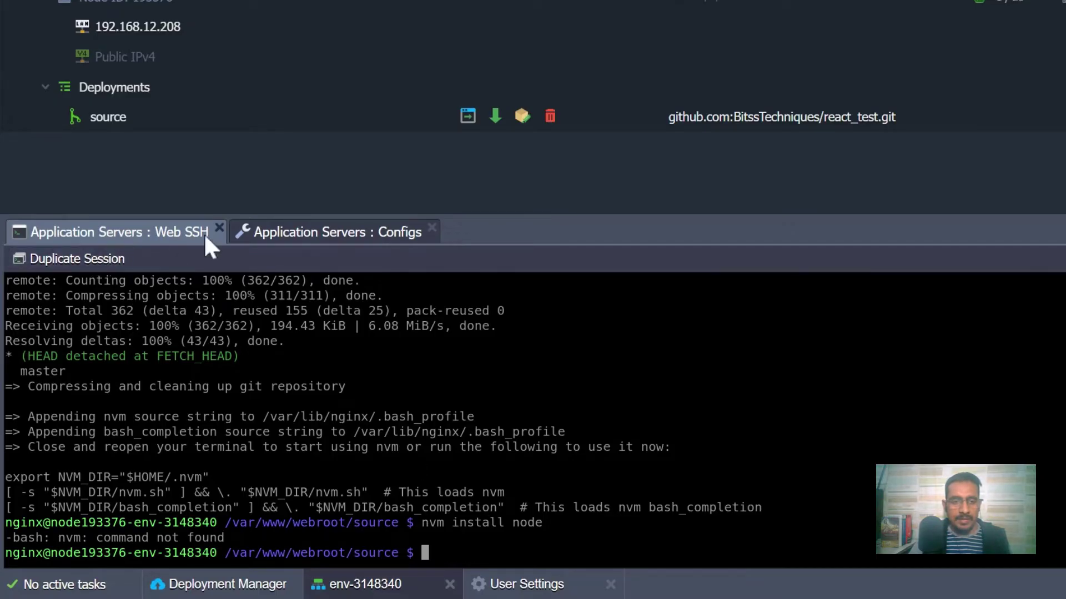
Duplicate the Web SSH session and change to /var/www/webroot/source in the new terminal
click(95, 262)
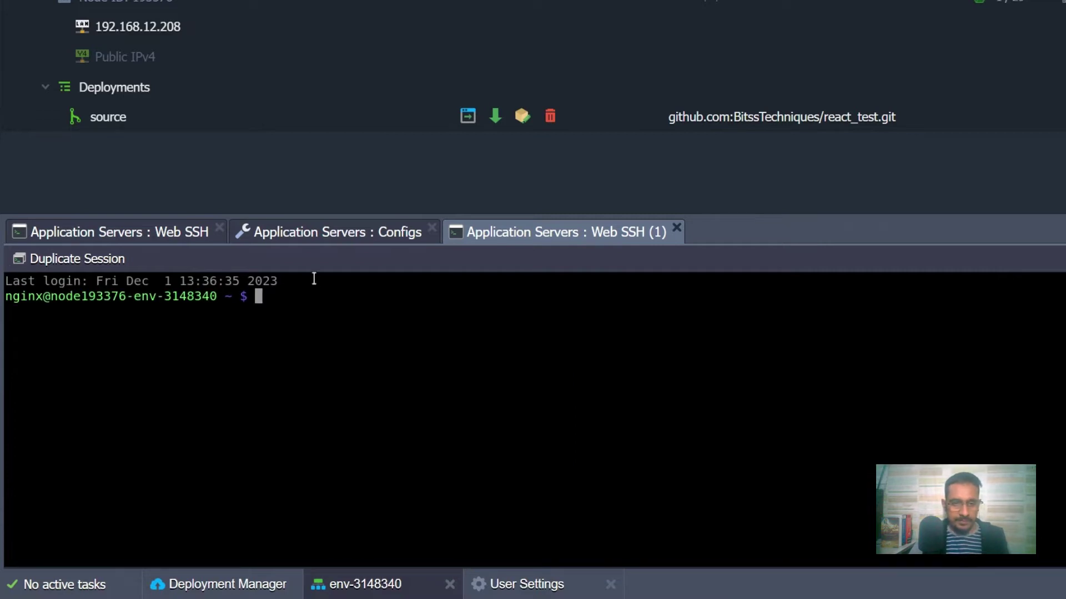
click(329, 232)
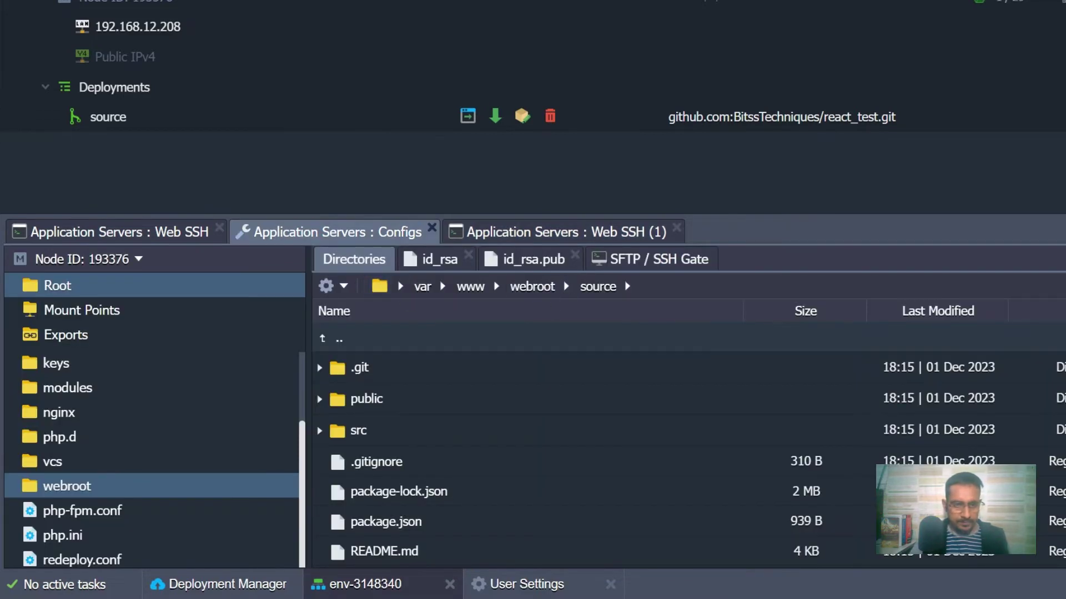
click(547, 234)
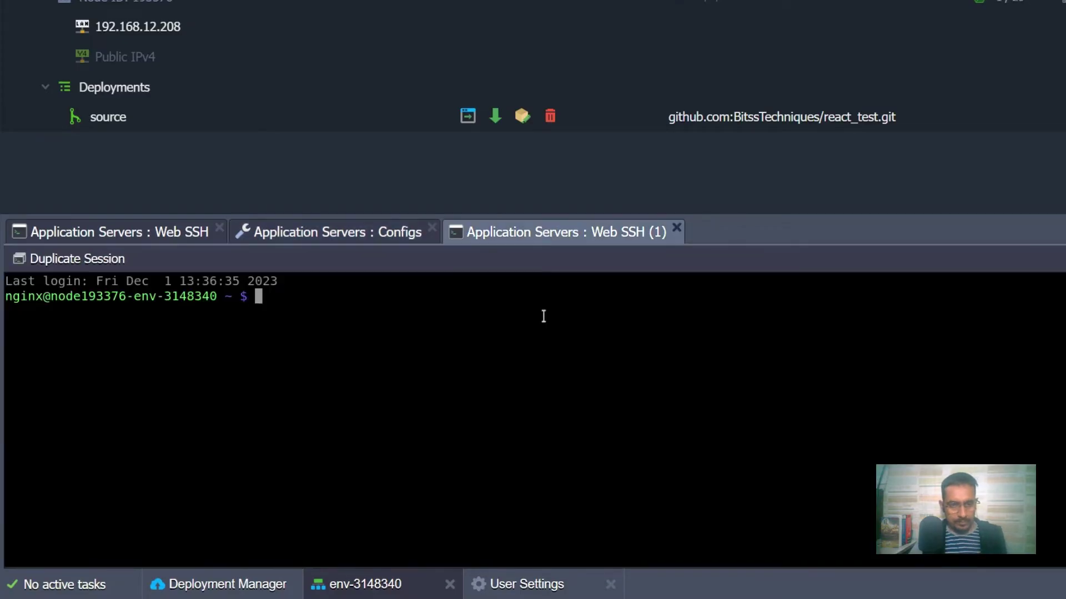
text(cd)
text(/var/www/webroot/source)
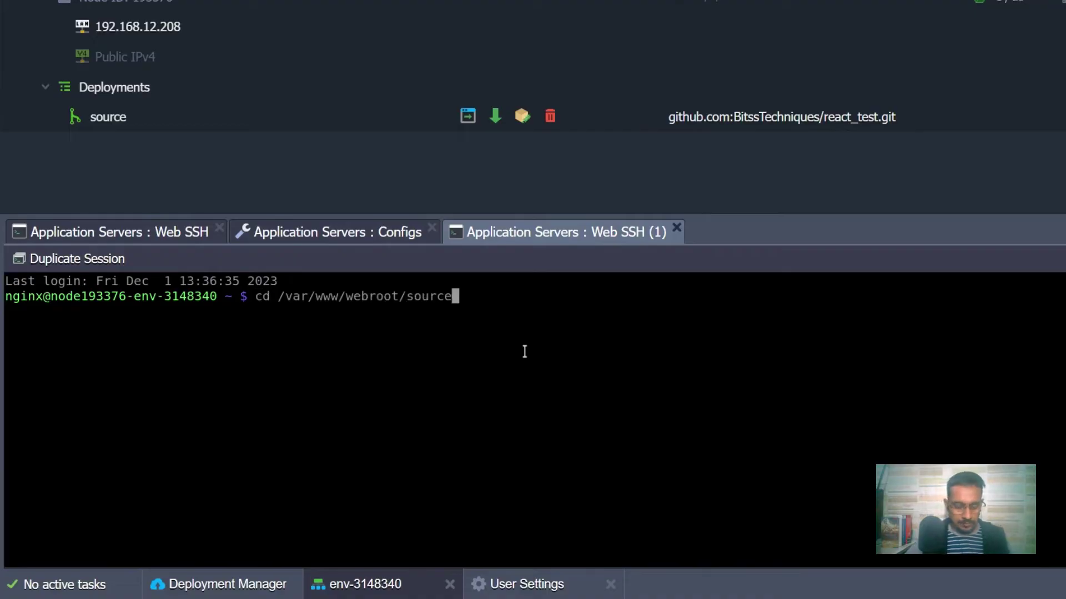
key(Return)
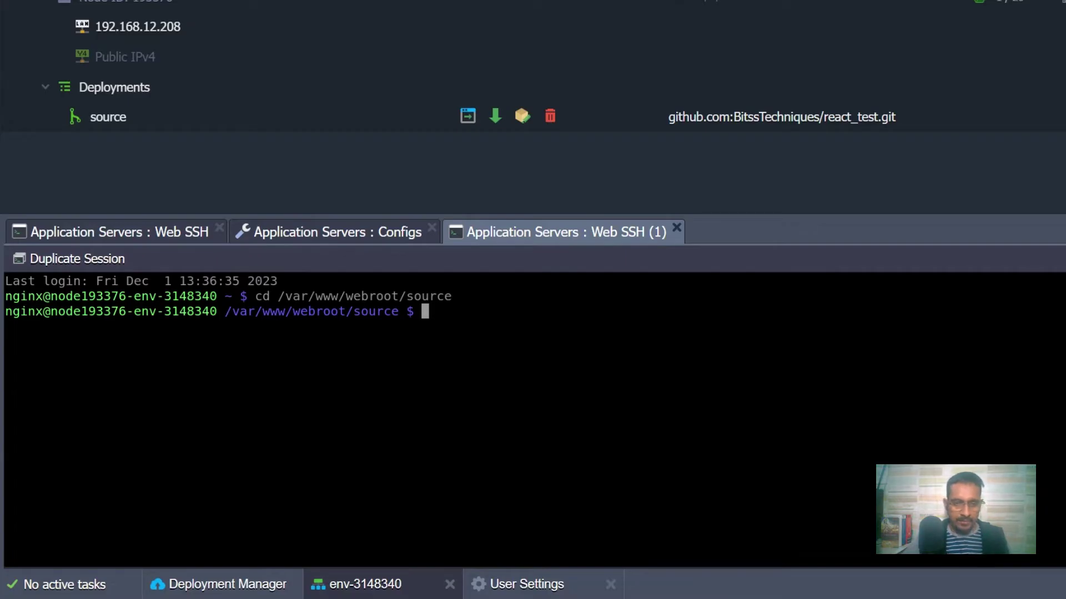
Install Node.js in the new session by rerunning nvm install node
key(Up)
key(Up)
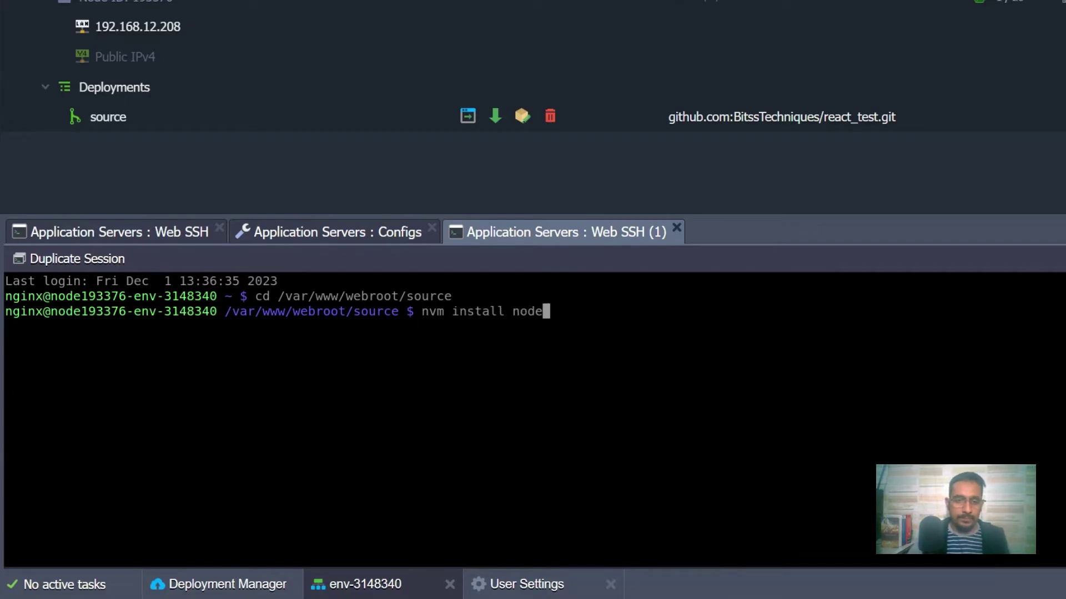
key(Return)
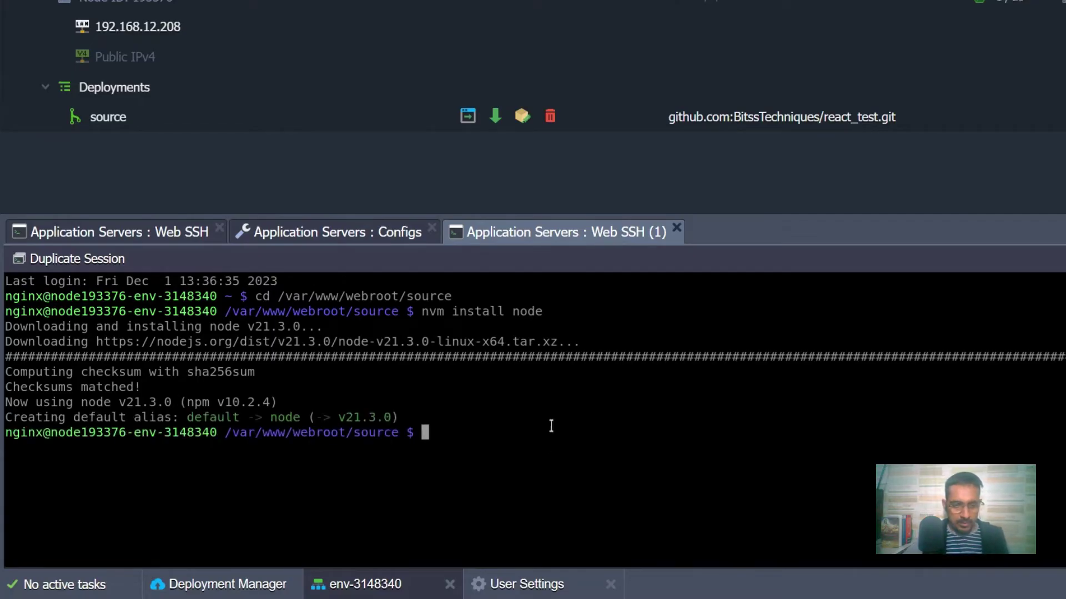
Install the project's dependencies in the source directory with npm i
text(npm )
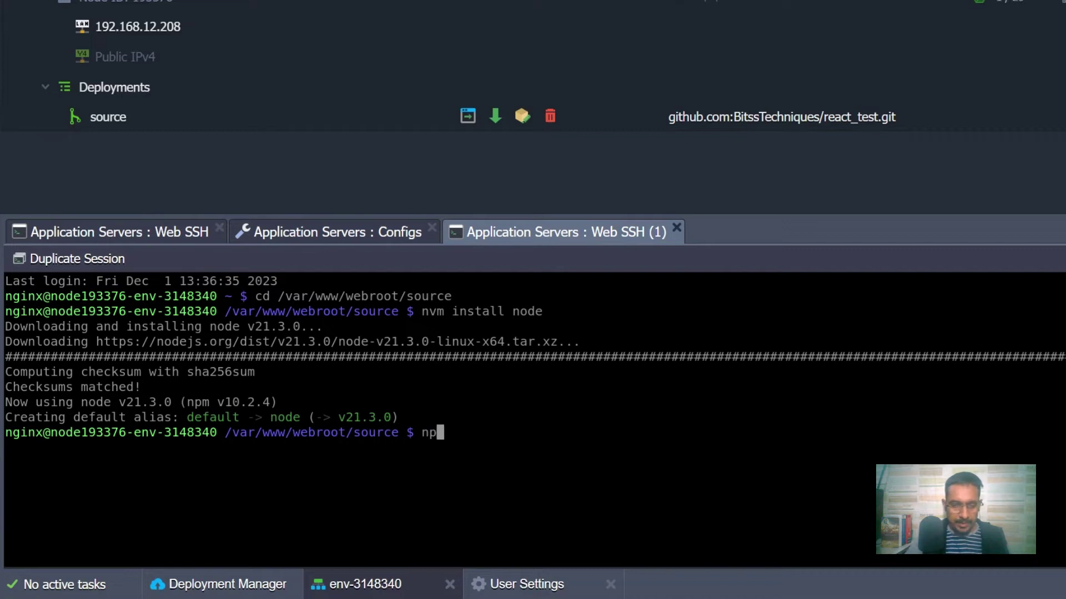
text(i)
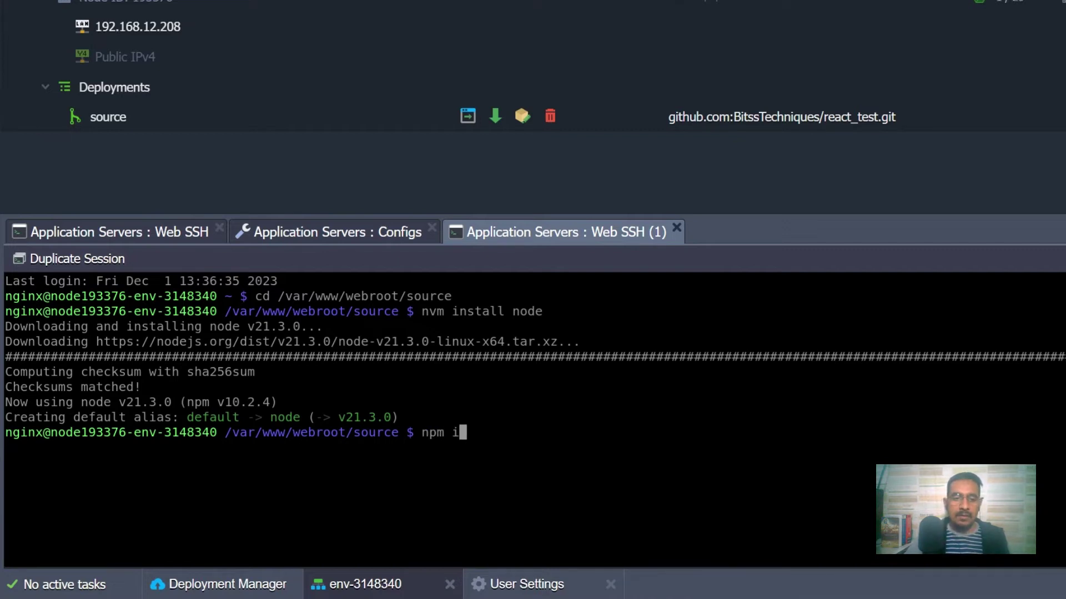
key(Return)
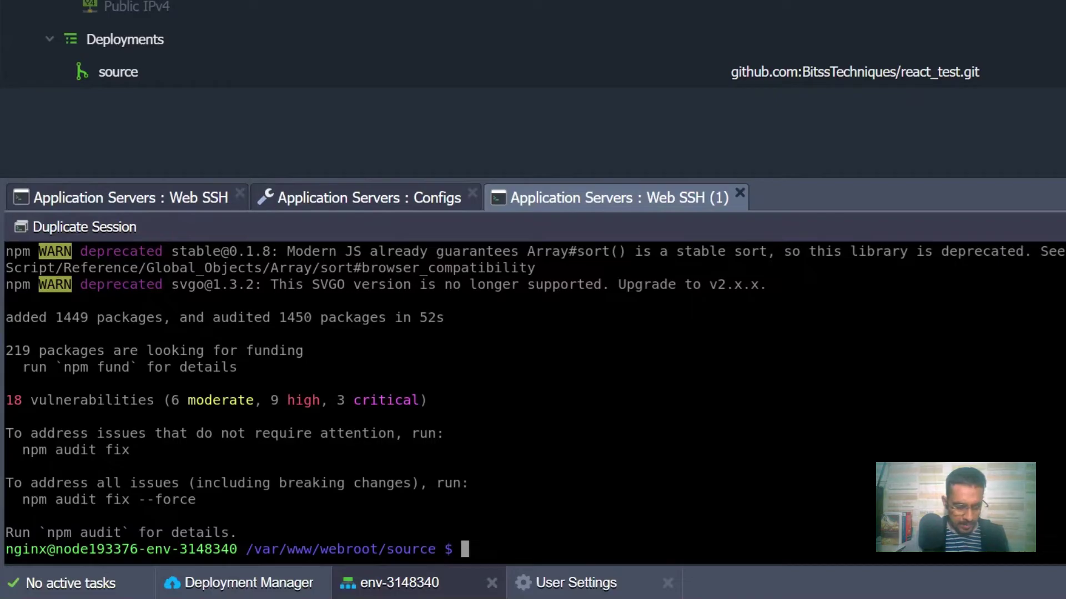
Build the React project with npm run build and list the contents of the source directory
text(npm)
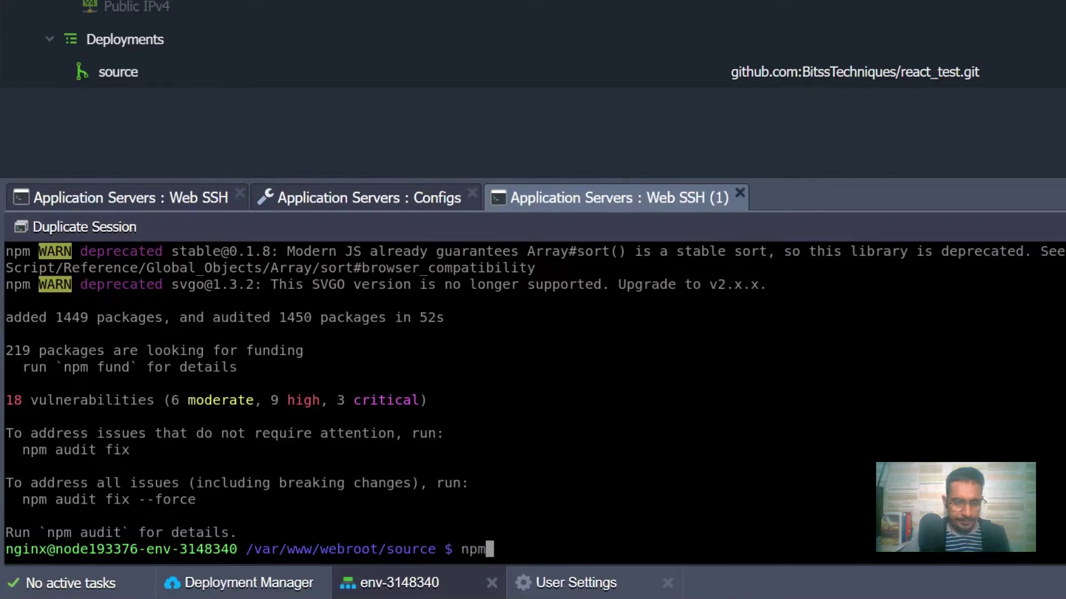
text( run )
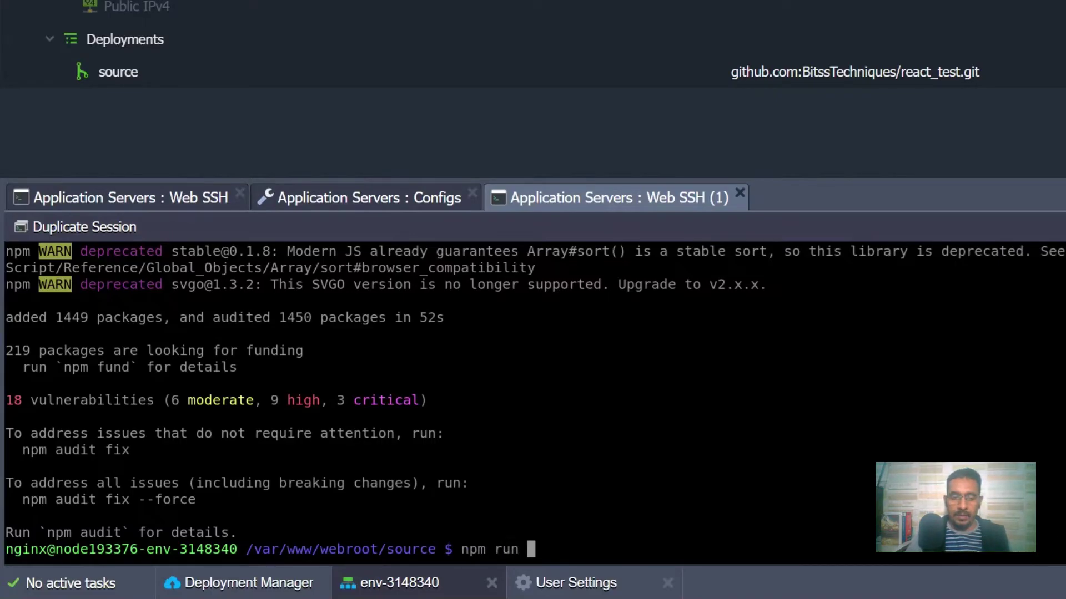
text(build)
key(Return)
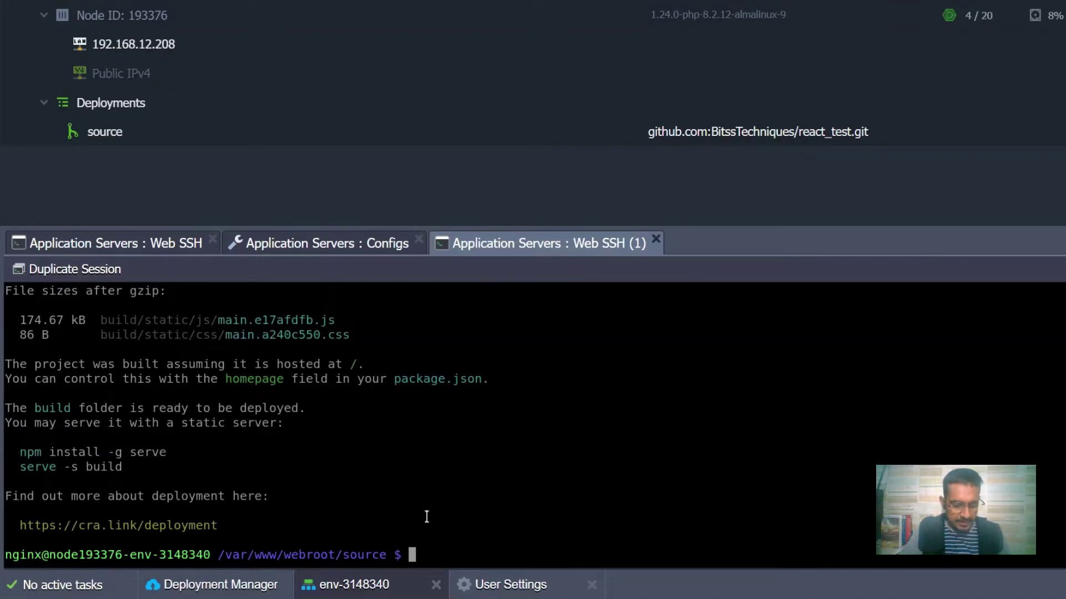
text(ls)
key(Return)
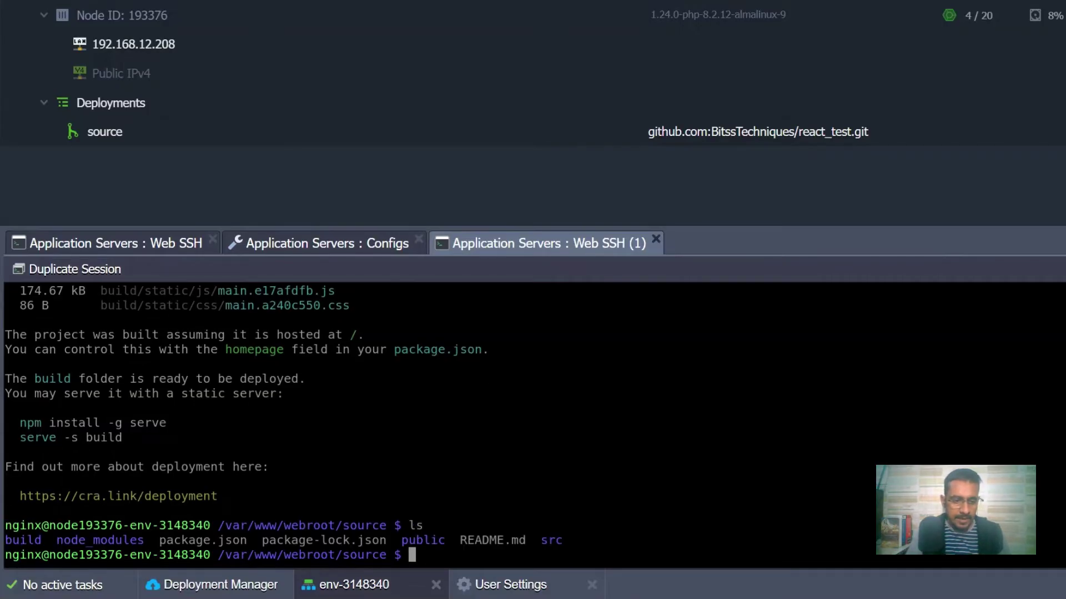
Change to the build directory and list its files
double_click(18, 536)
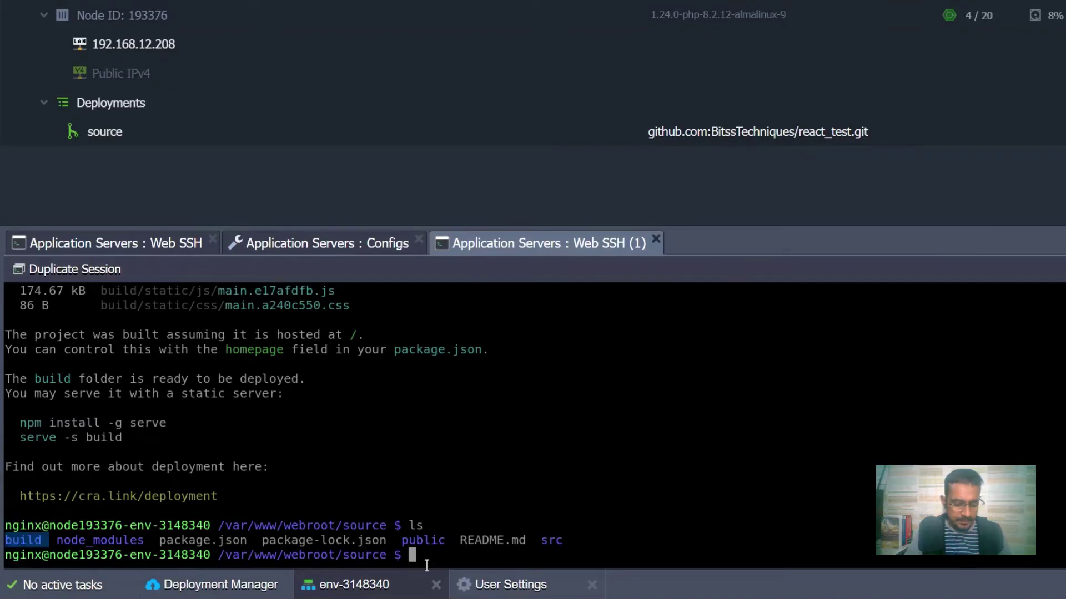
click(447, 557)
text(cd )
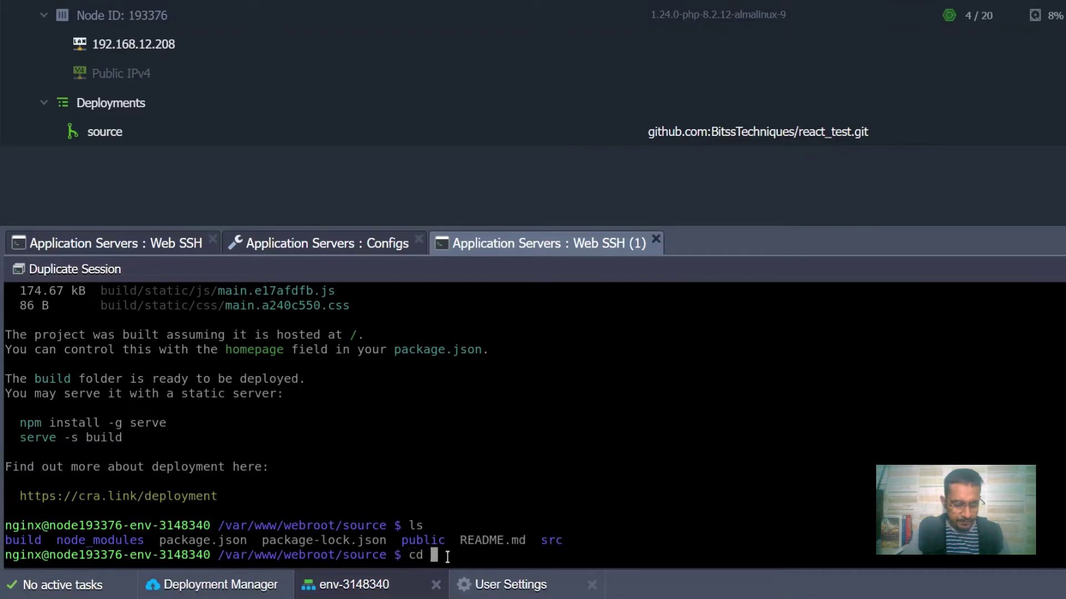
text(build)
key(Return)
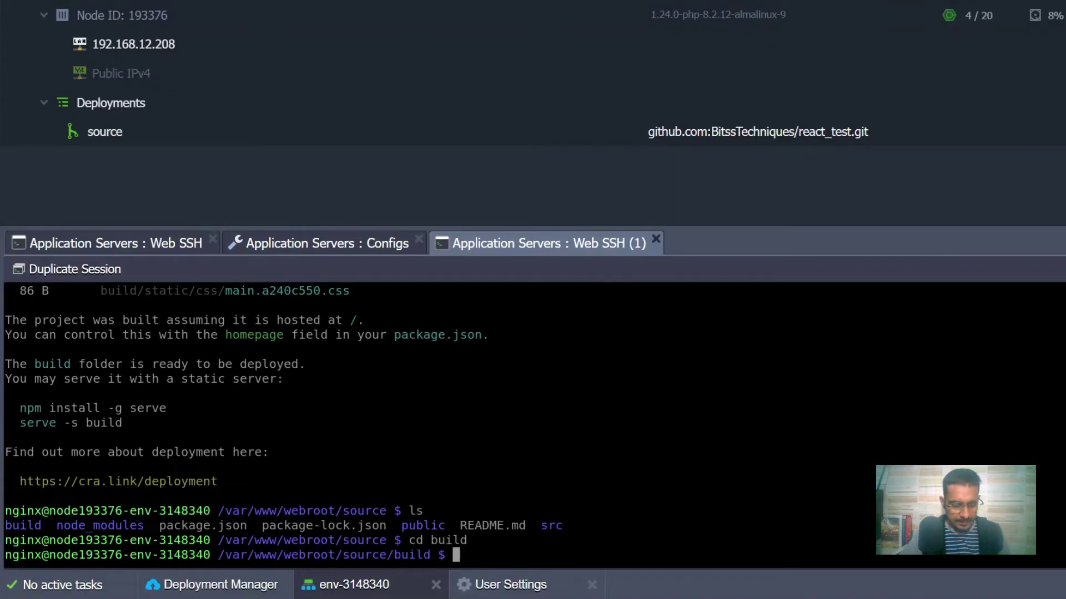
text(ls)
key(Return)
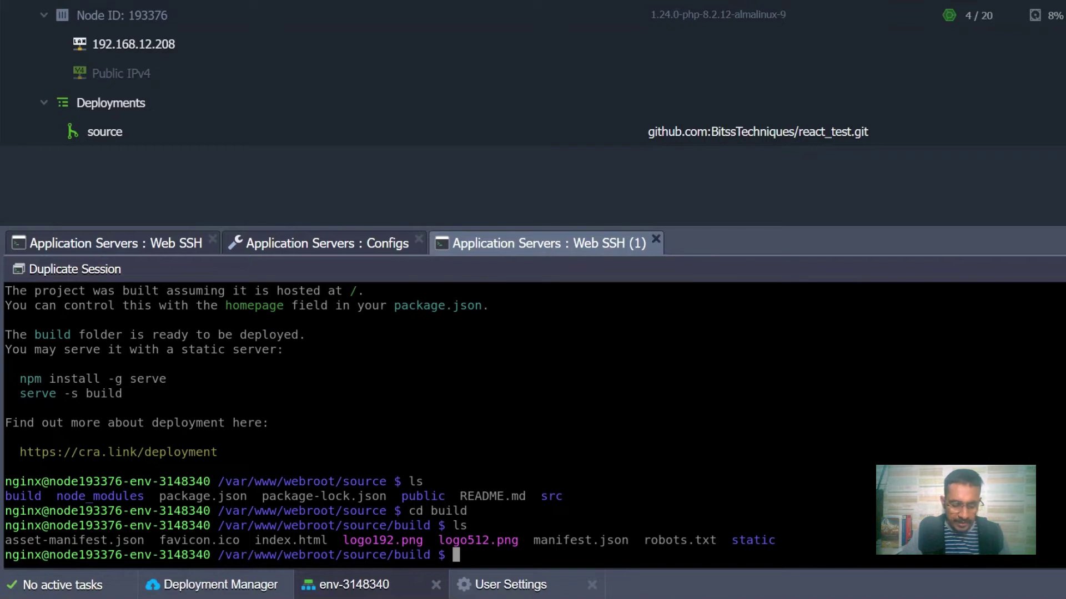
Try to copy the build output to the web root with cp -rd ../../ROOT/
text(cp -)
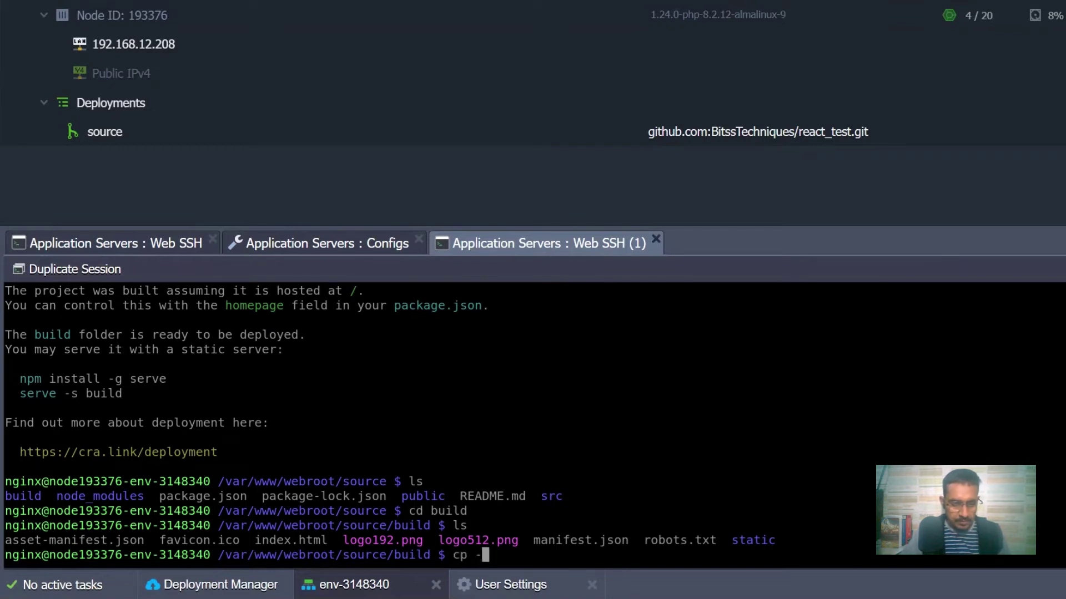
text(rd )
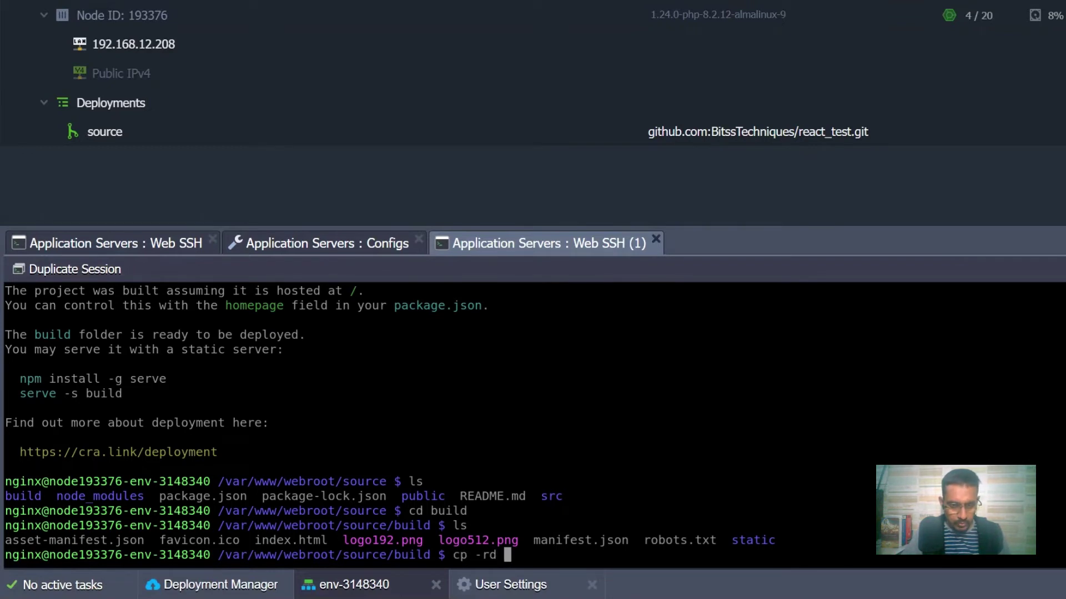
text(../)
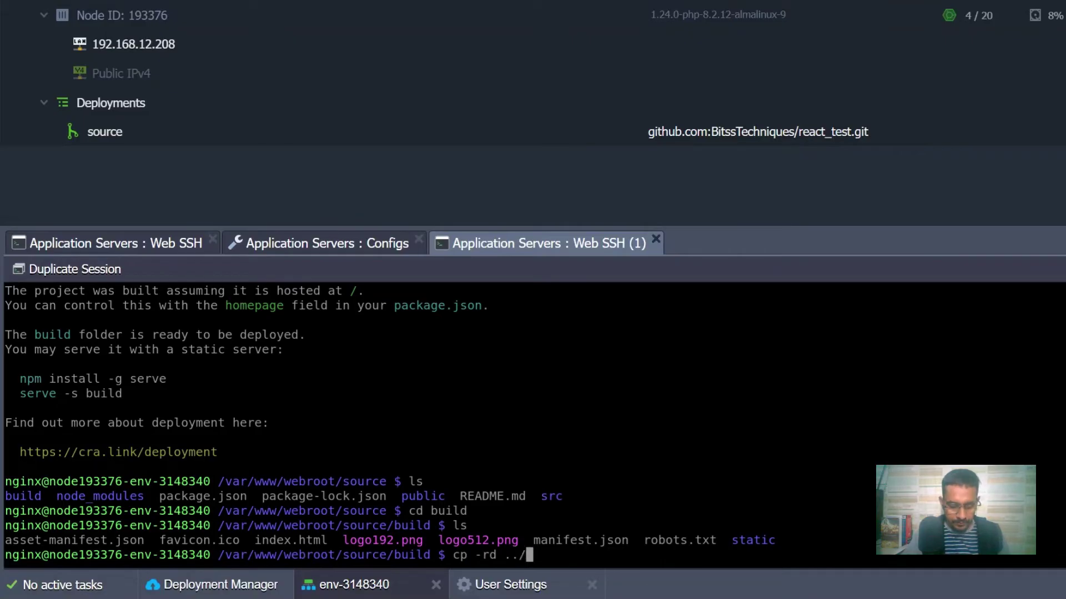
text(../)
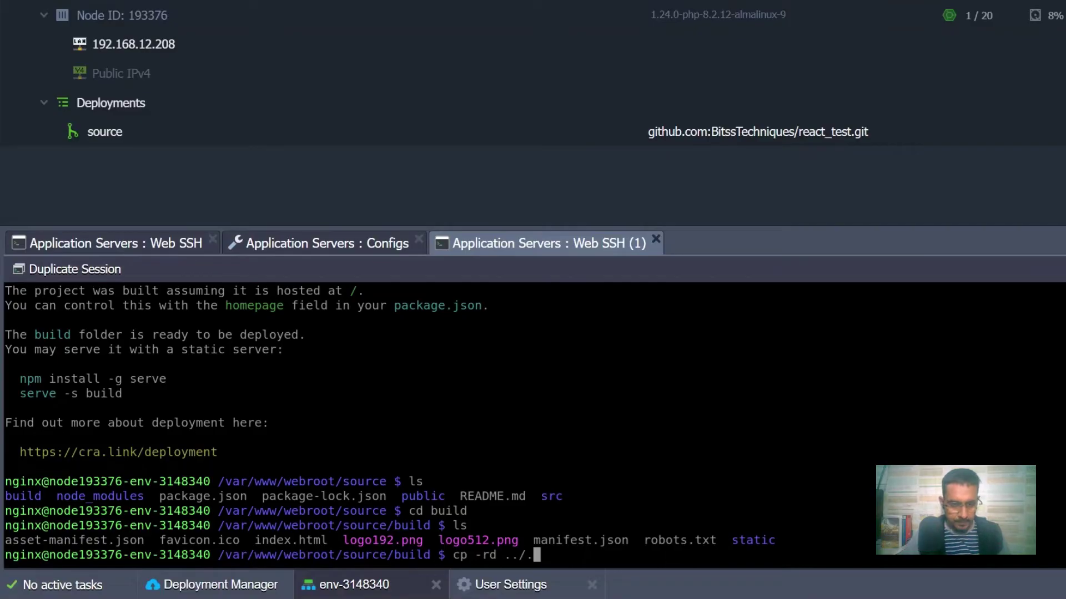
text(ROOT/)
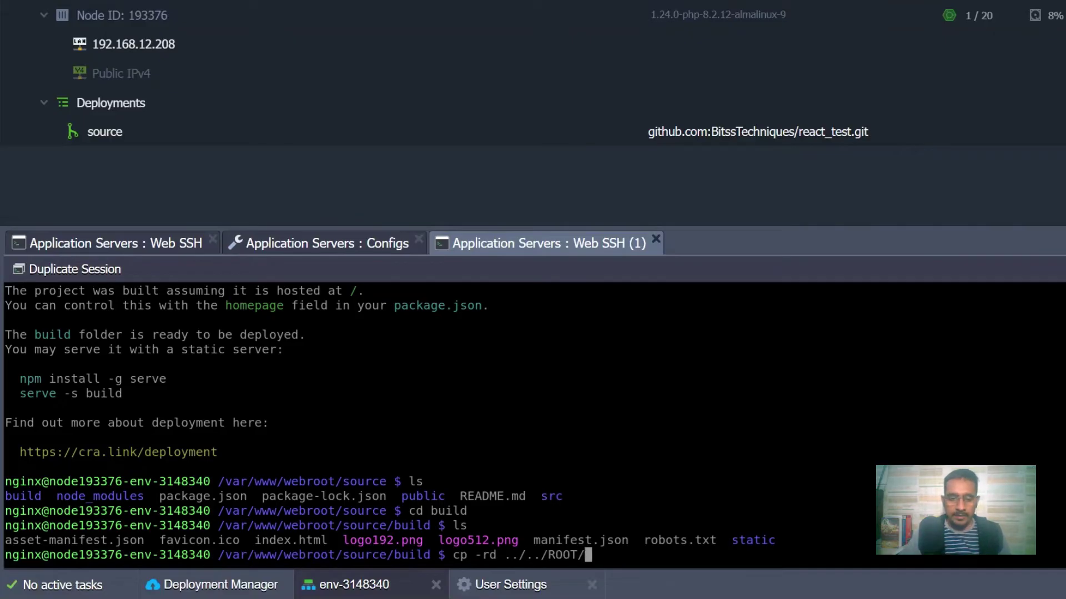
key(Return)
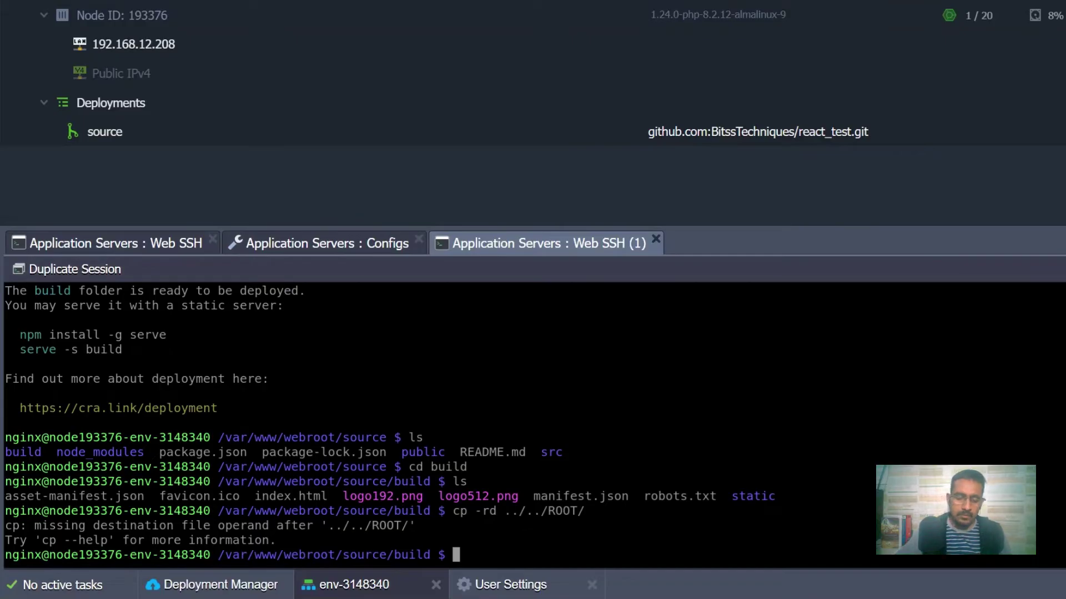
Correct the previous command to cp -rd * ../../ROOT and run it to copy all build files into the ROOT directory
key(Up)
key(BackSpace)
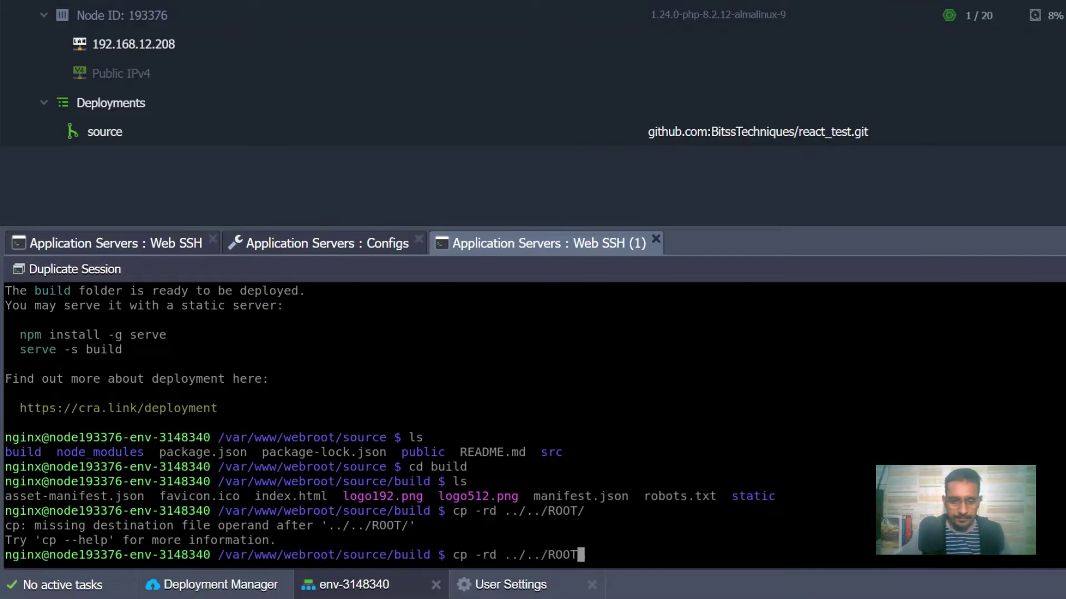
key(Left)
key(Left)
key(Left)
key(Left)
key(Left)
key(Left)
key(Left)
key(Left)
key(Left)
key(Left)
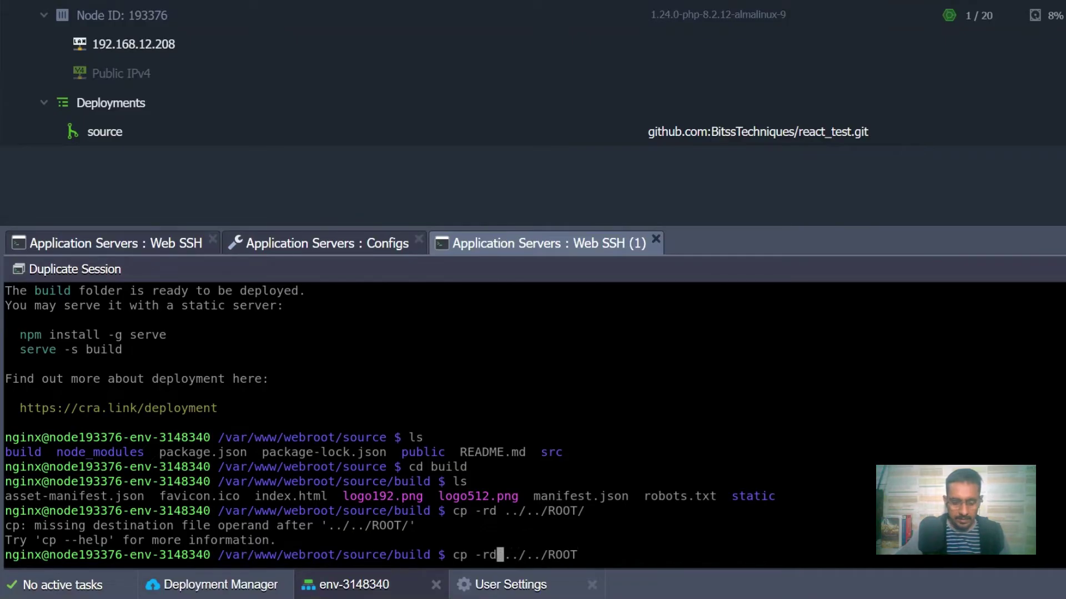
text(*)
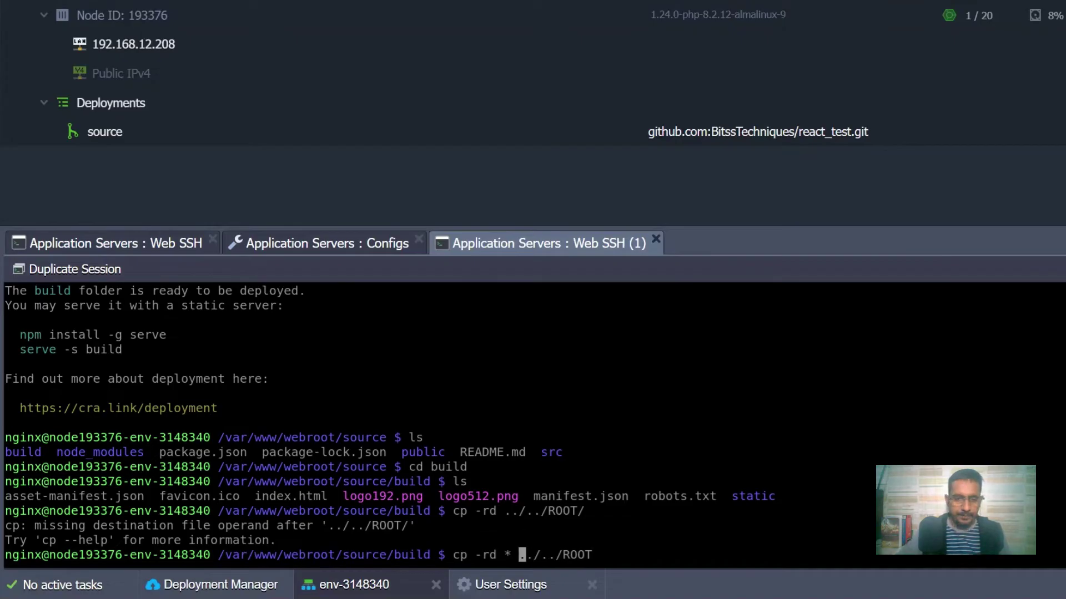
key(Return)
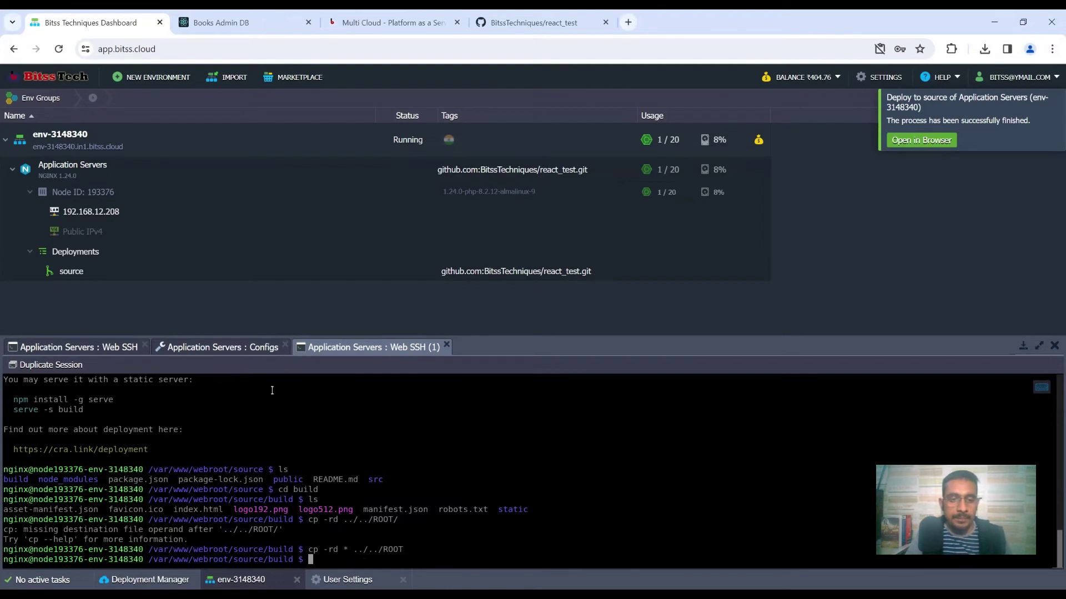
Browse to /var/www/webroot/ROOT in the application server's file manager, check the copied build files and refresh the listing
click(224, 351)
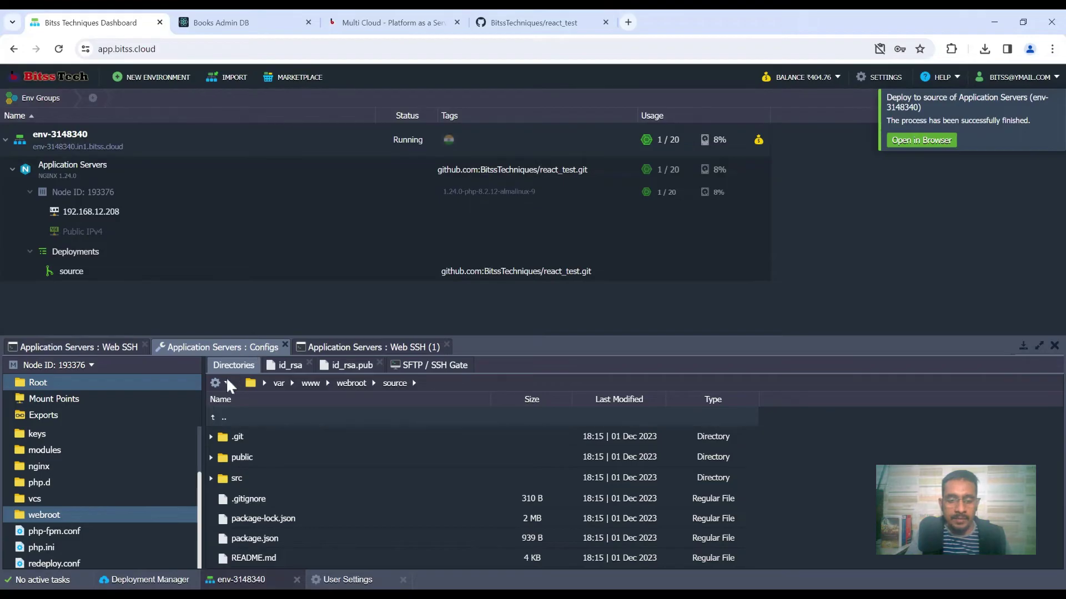
double_click(224, 417)
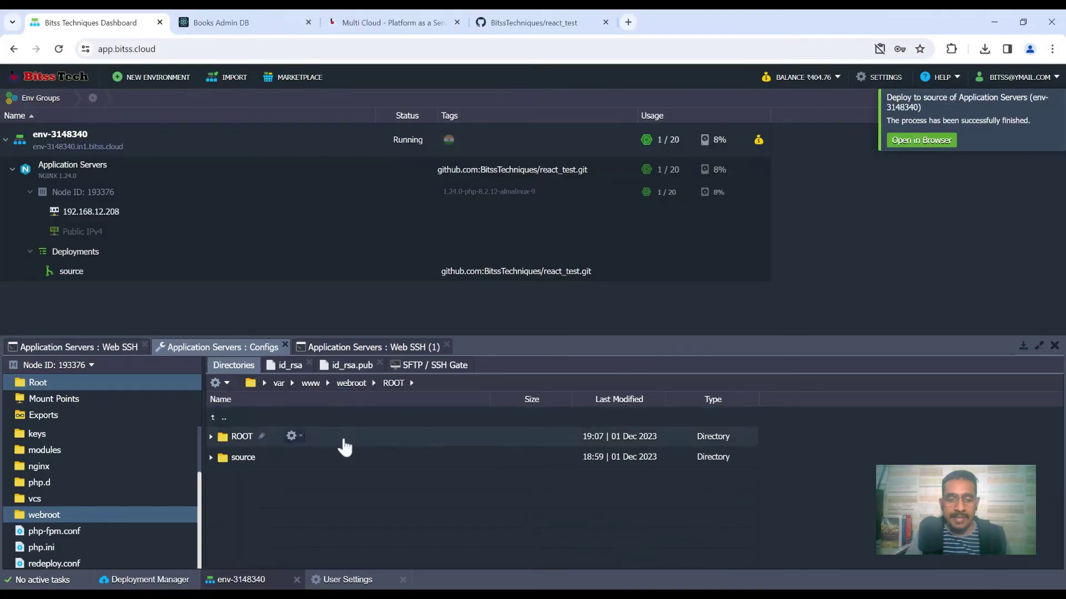
double_click(341, 438)
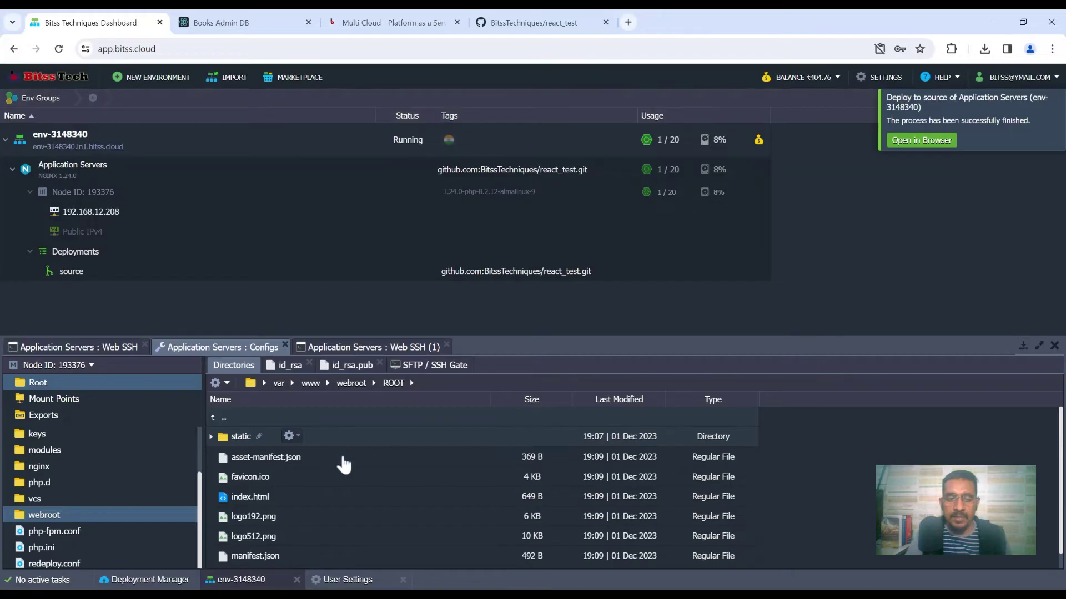
scroll(347, 500, down, 1)
scroll(349, 499, up, 1)
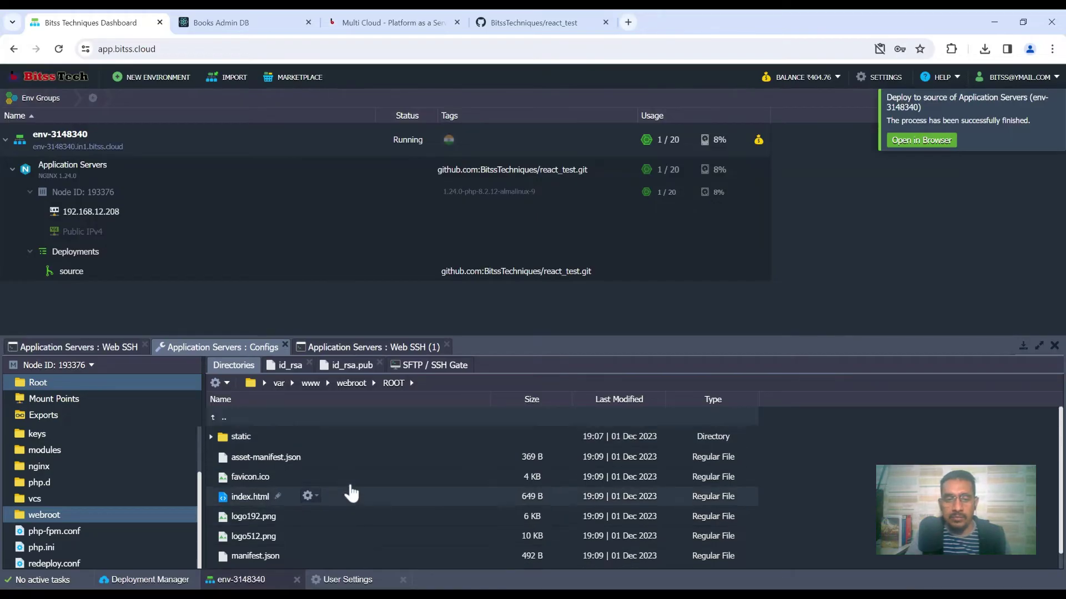
click(217, 383)
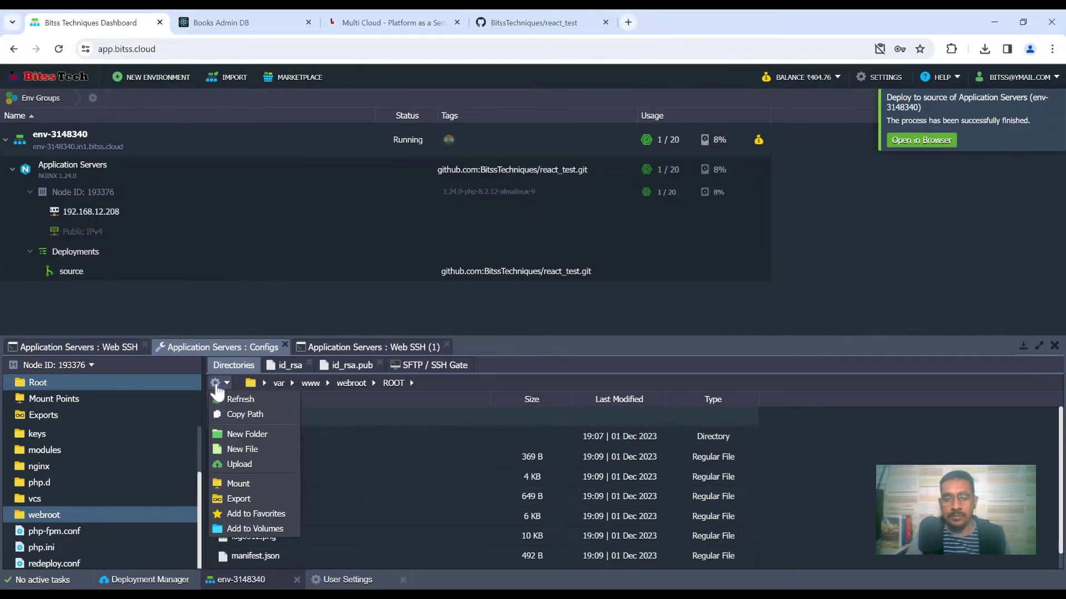
click(233, 399)
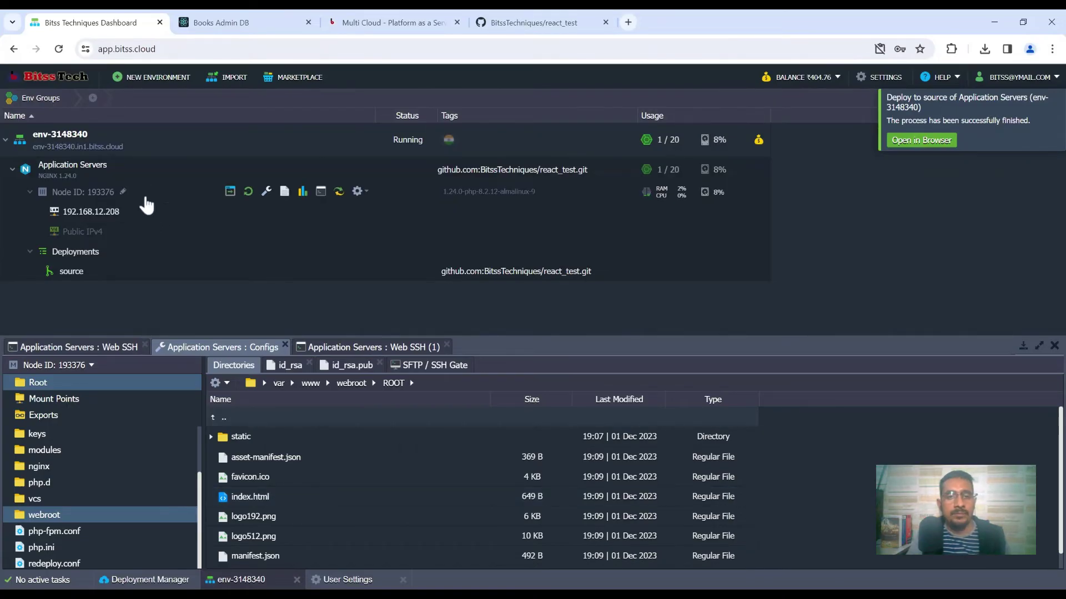
Open the NGINX node's site in the browser to check the deployed login page, and close that duplicate page
click(230, 191)
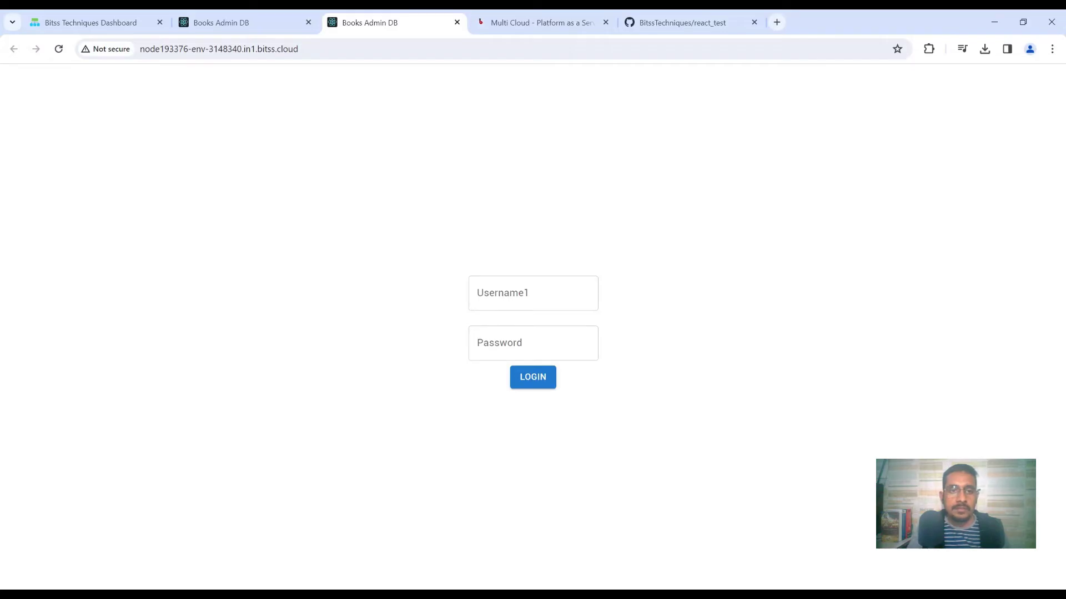
click(245, 49)
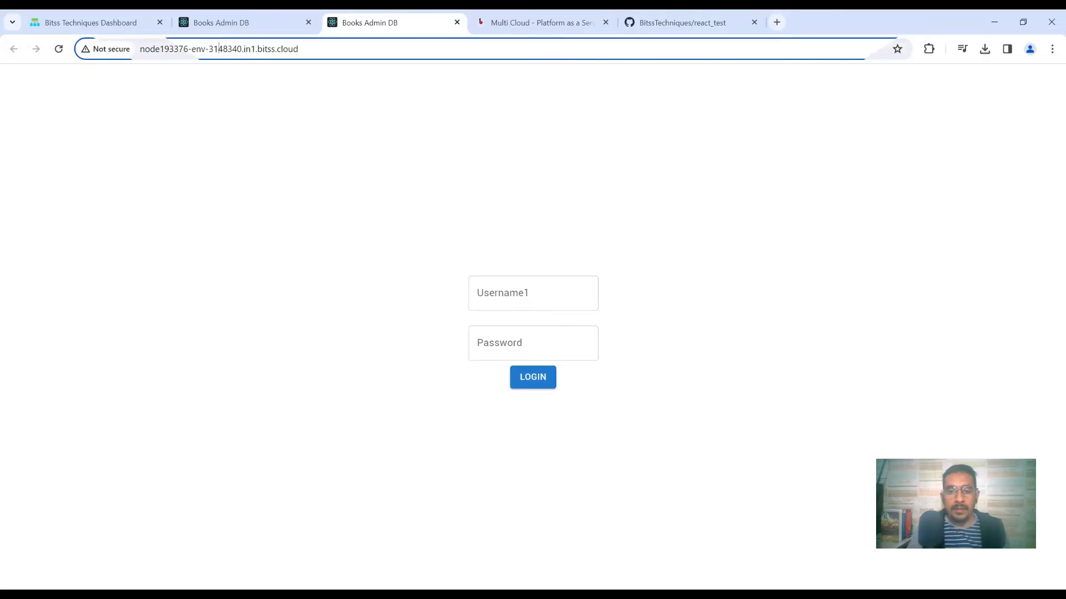
key(ctrl+w)
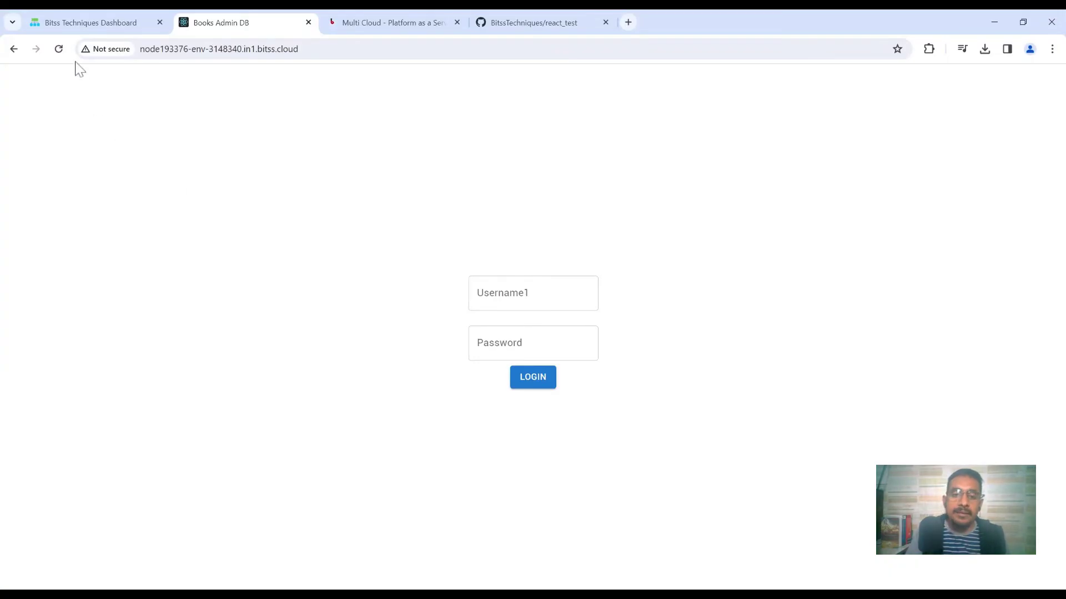
Review the environment dashboard, the deployed Books Admin DB site's address and the private react_test repository on GitHub
click(84, 19)
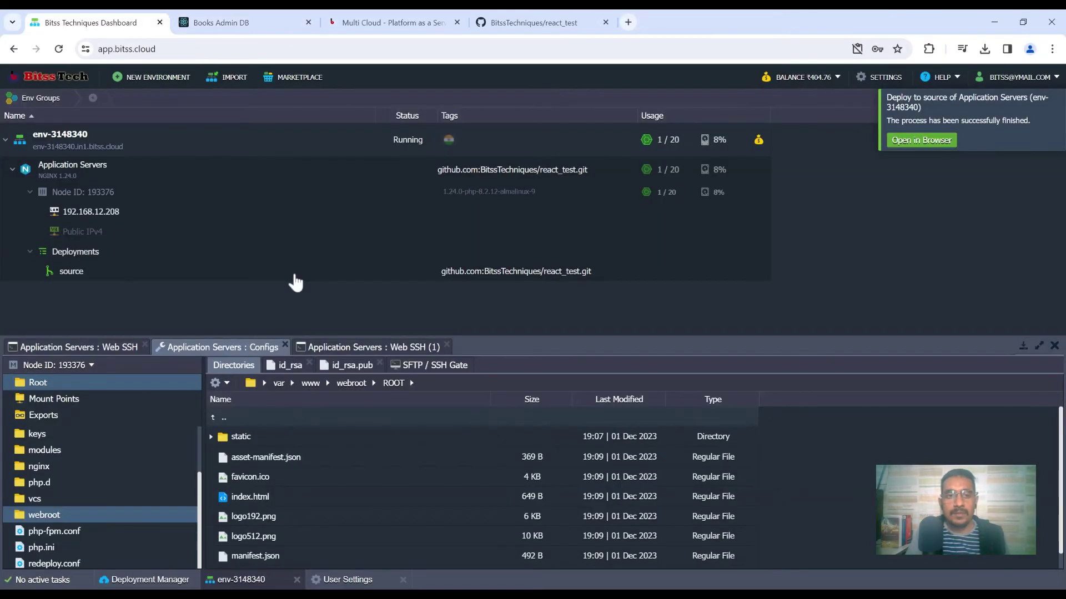
click(222, 22)
click(222, 48)
click(289, 49)
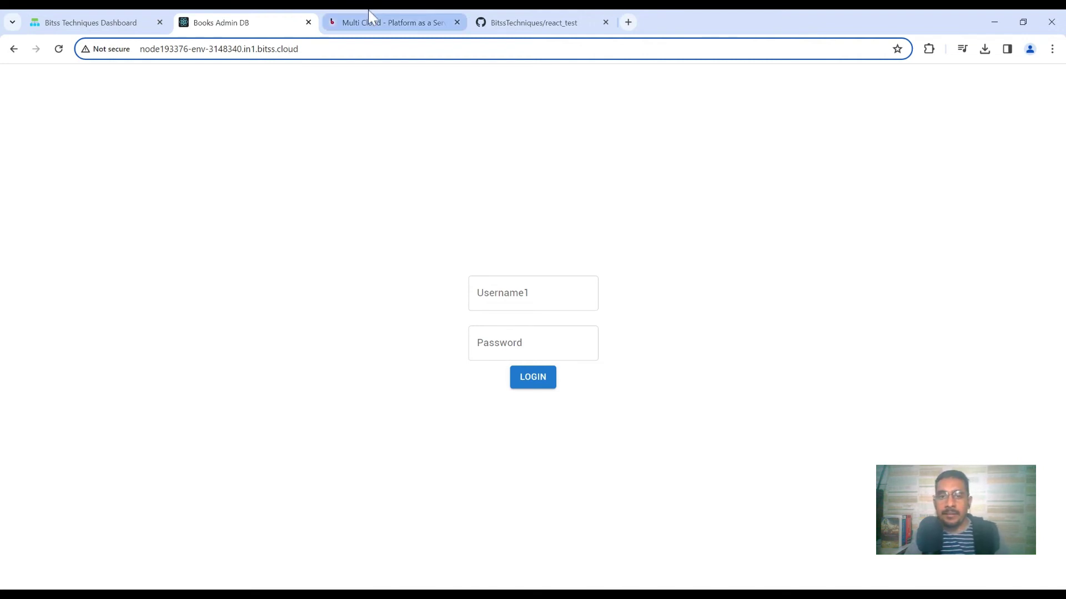
click(519, 20)
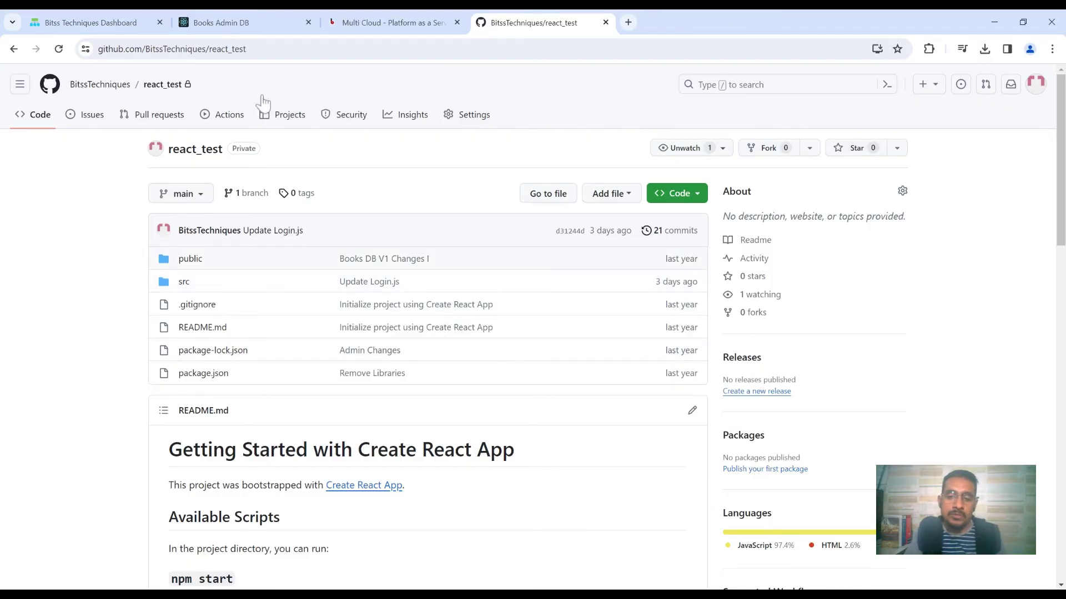
key(ctrl+1)
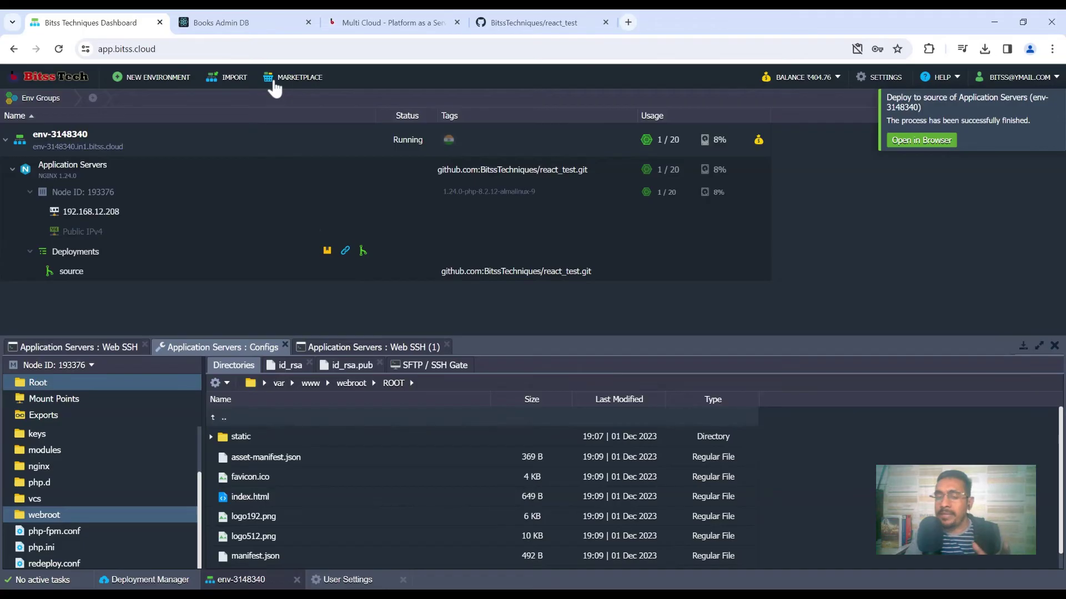
click(253, 18)
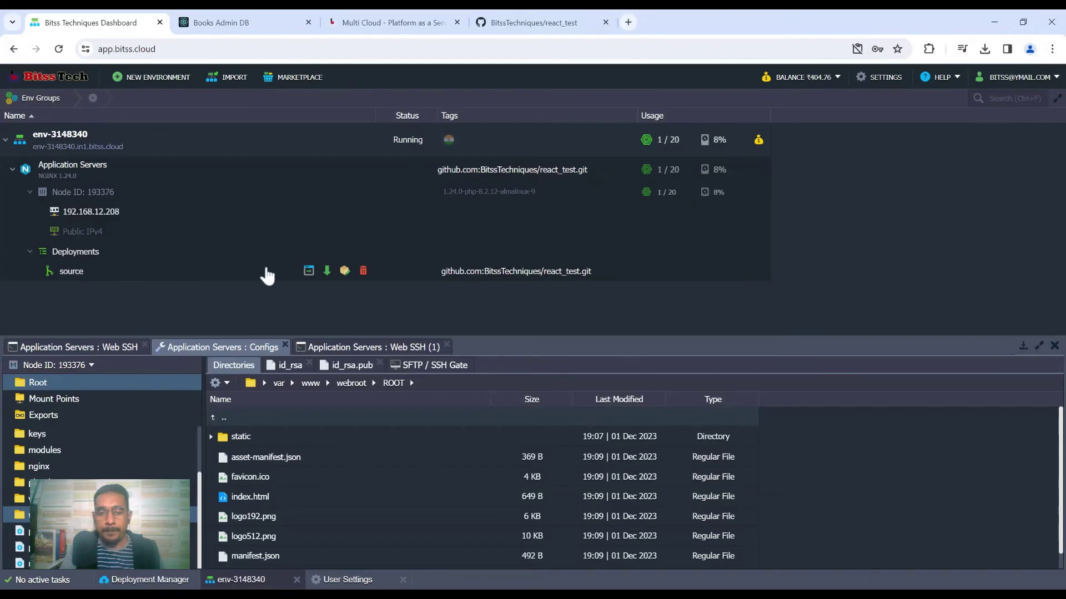
Open the source deployment's project settings and review the pre-deploy hook commands that recreate the source directory, leaving the hook without changes
click(345, 272)
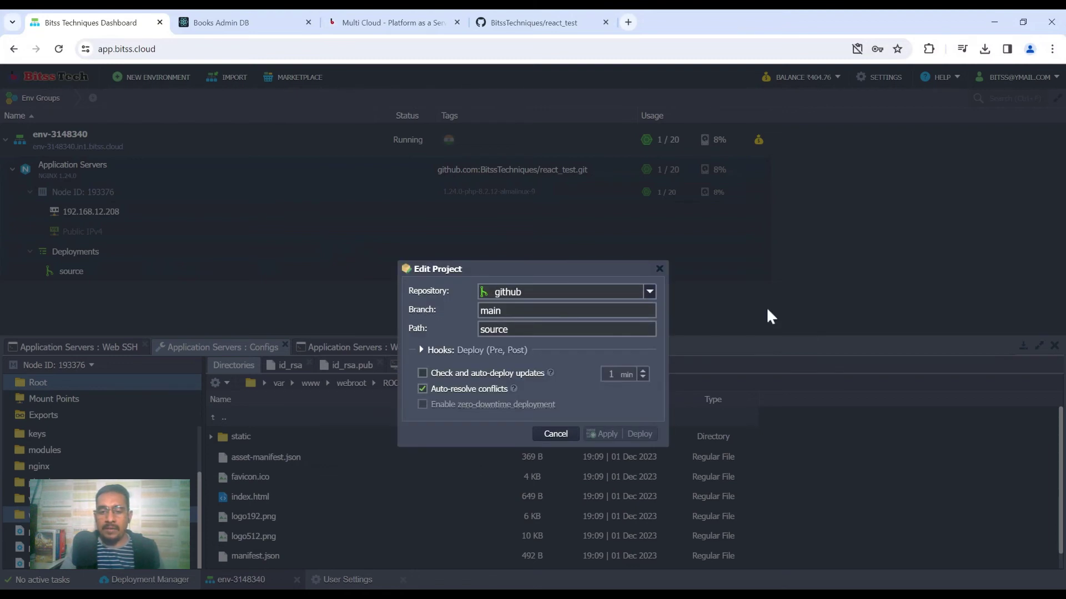
click(451, 348)
click(468, 344)
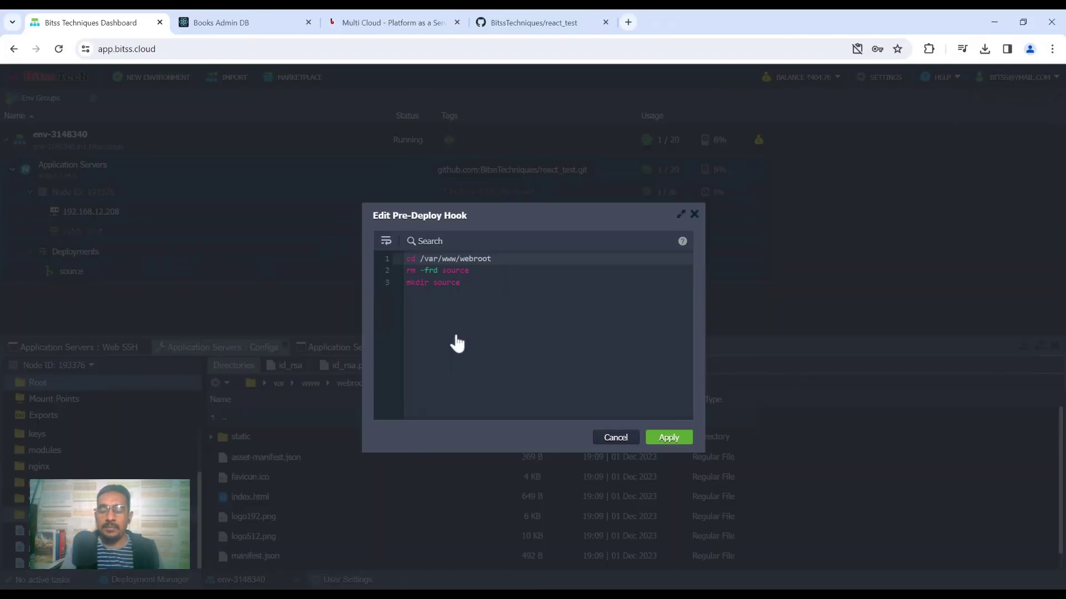
click(507, 299)
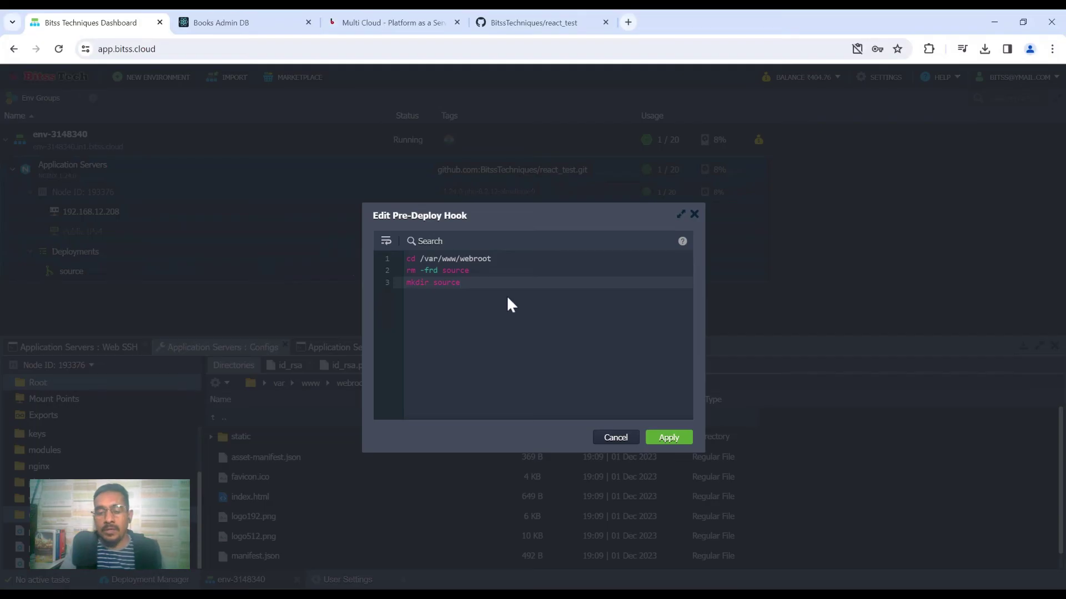
drag(461, 283, 388, 252)
click(480, 291)
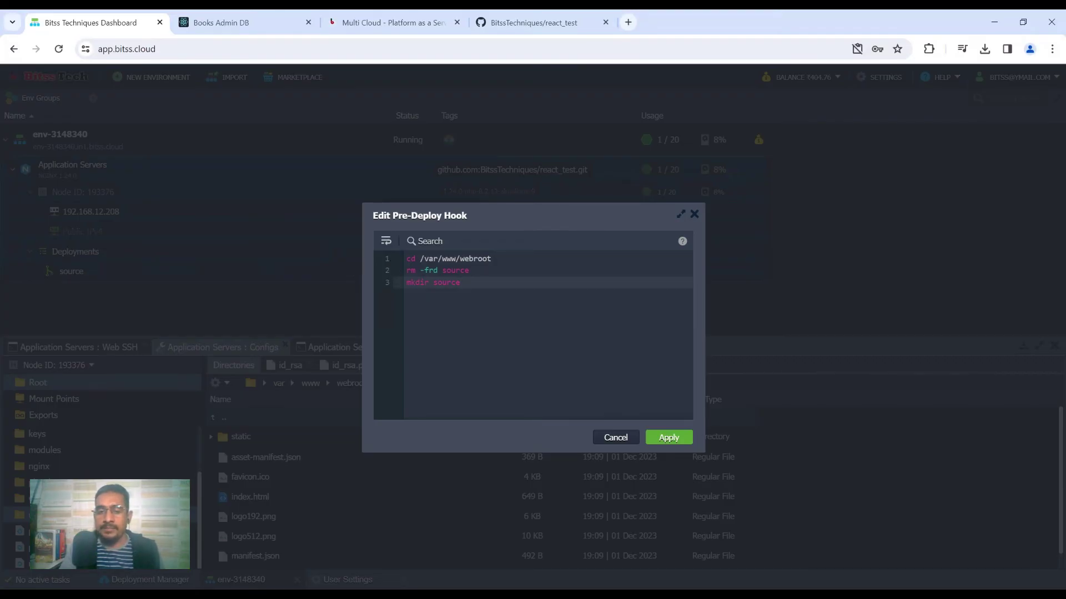
mouse_move(415, 259)
mouse_down()
mouse_move(492, 258)
mouse_move(406, 259)
mouse_move(469, 270)
mouse_move(406, 271)
mouse_up()
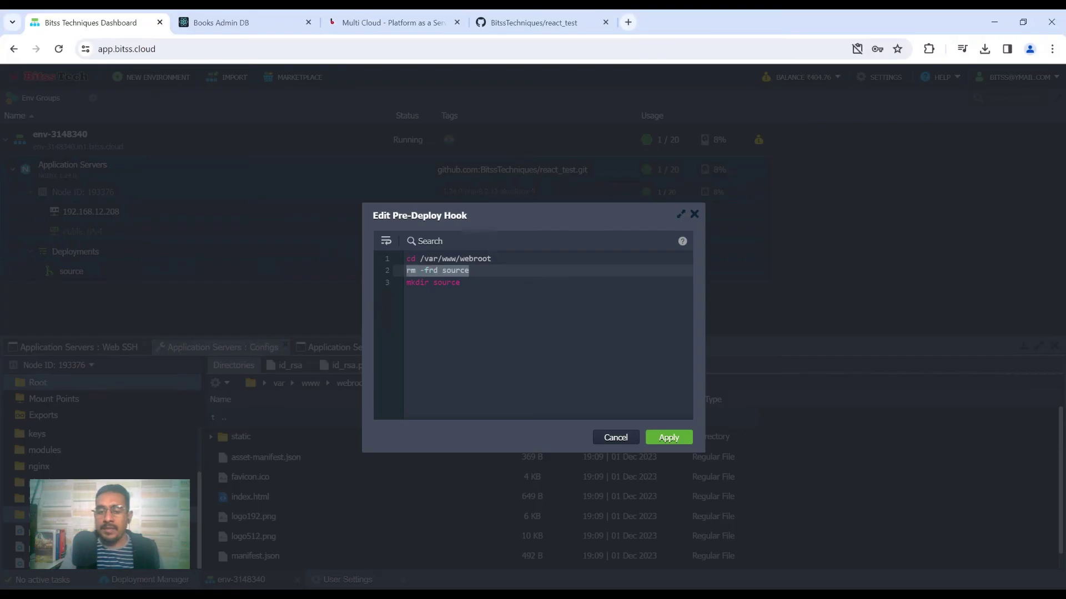
click(460, 282)
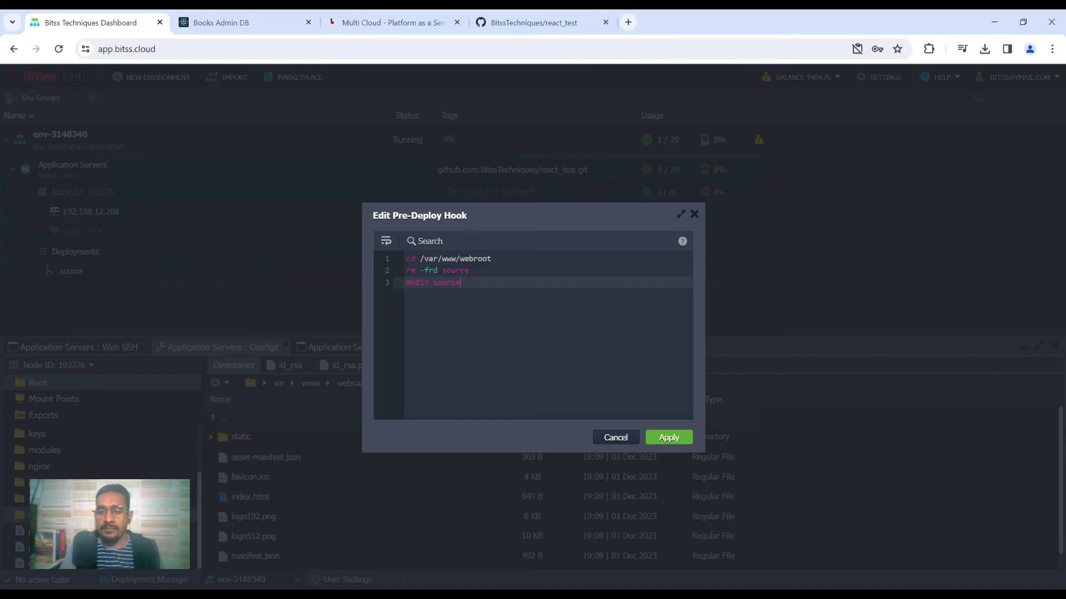
drag(461, 283, 406, 283)
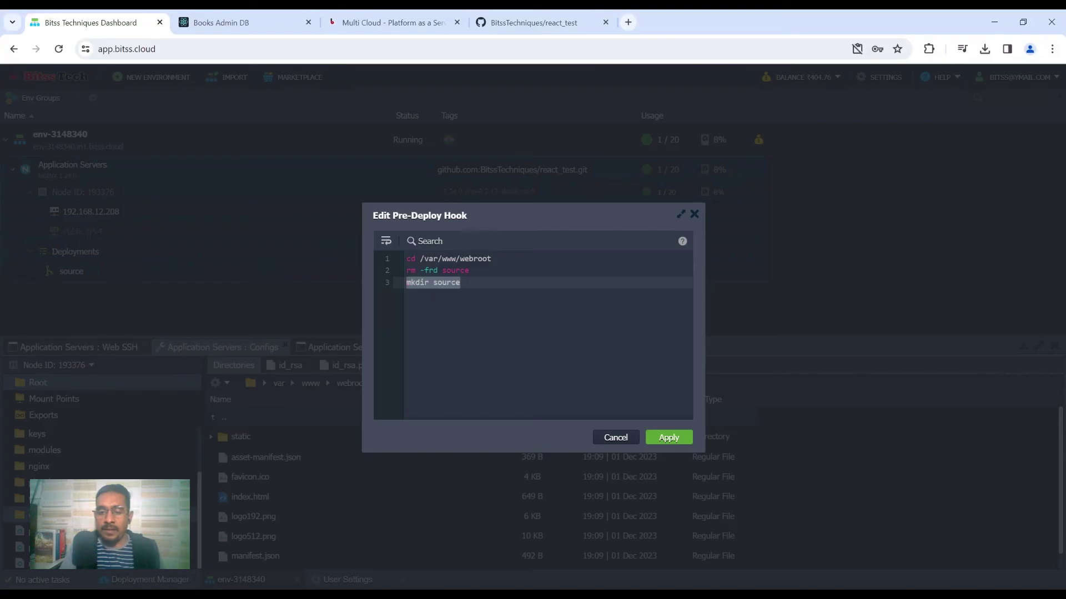
click(637, 436)
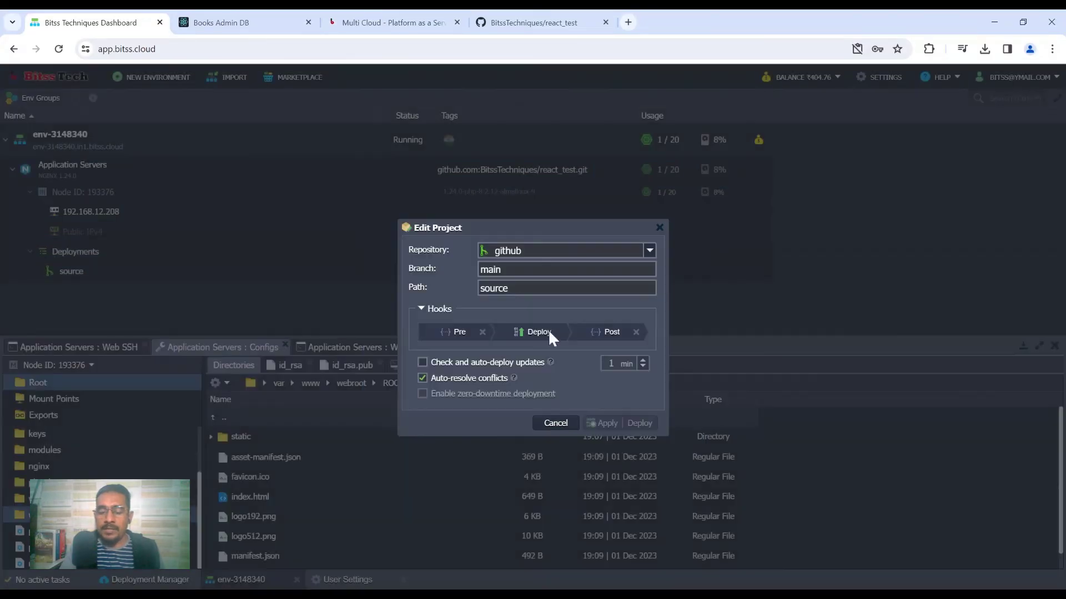
Review the post-deploy hook commands for installing, building and copying the app to ROOT, and close the project settings without changes
click(607, 332)
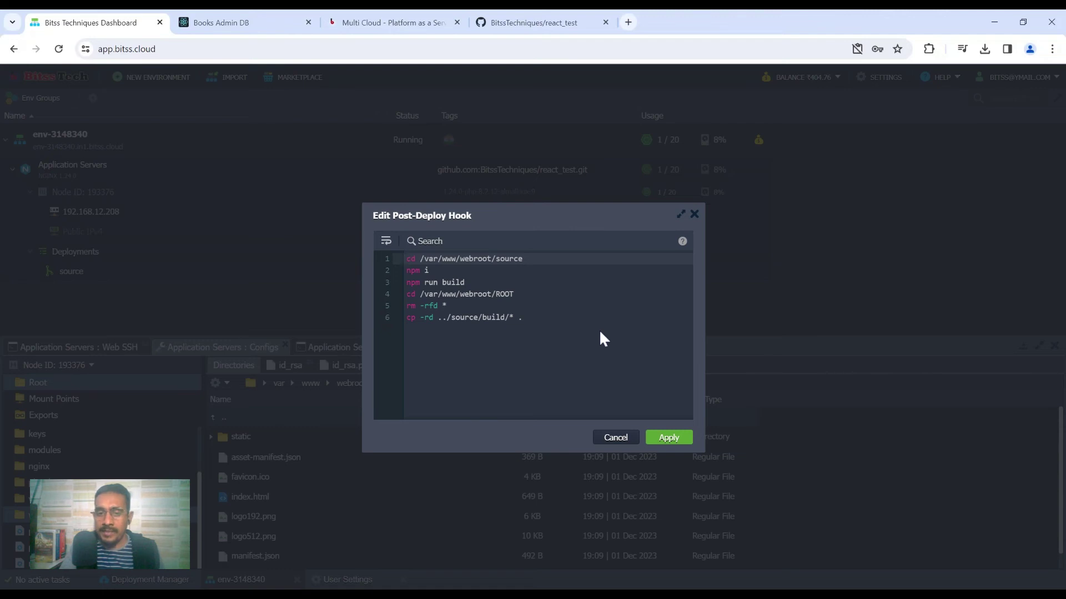
click(600, 333)
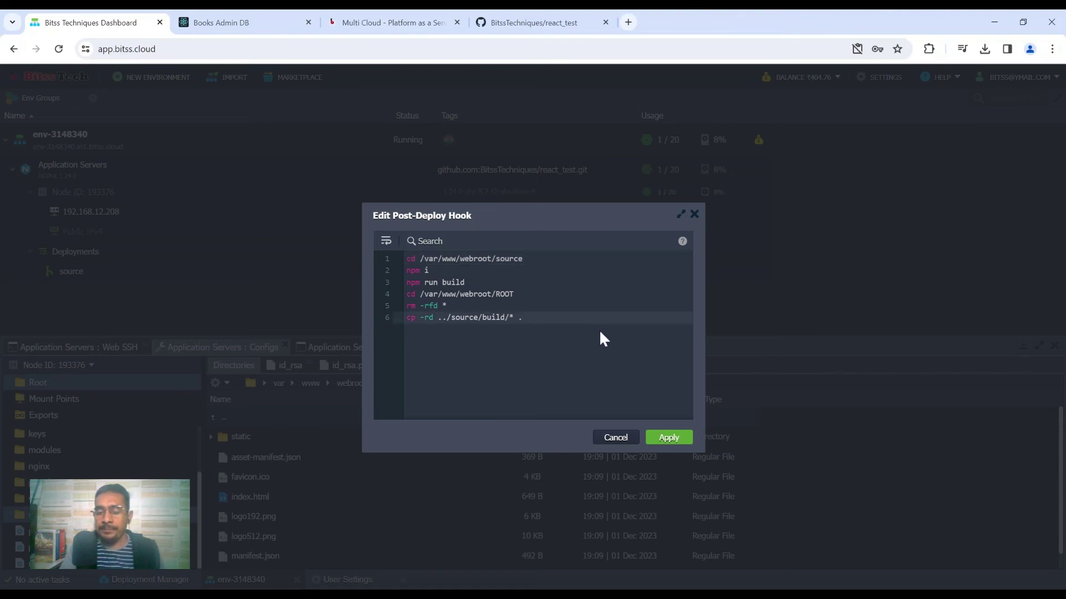
drag(522, 259, 392, 262)
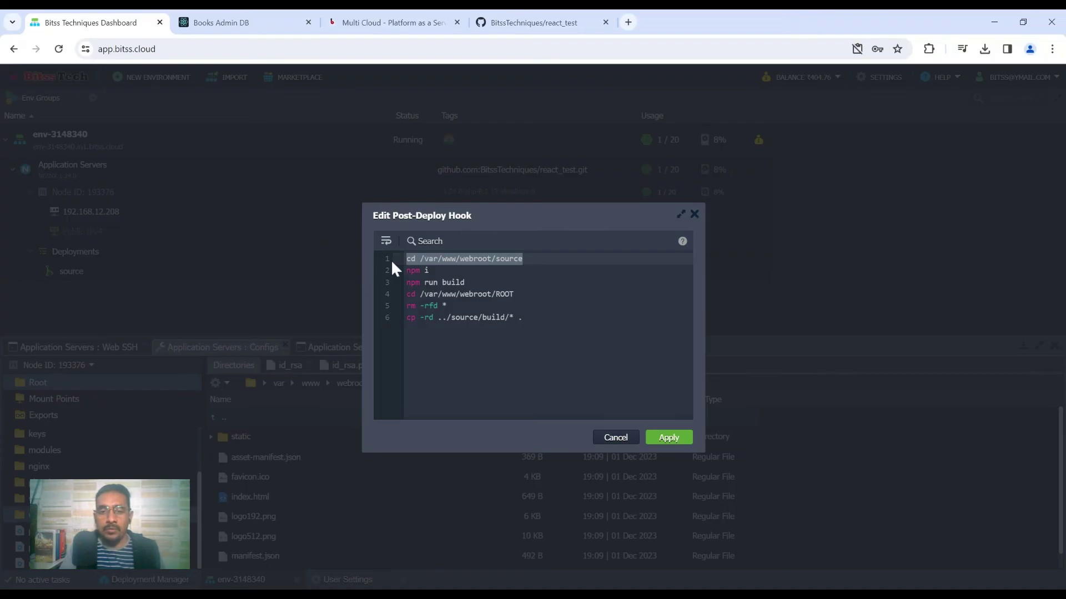
drag(393, 271, 465, 282)
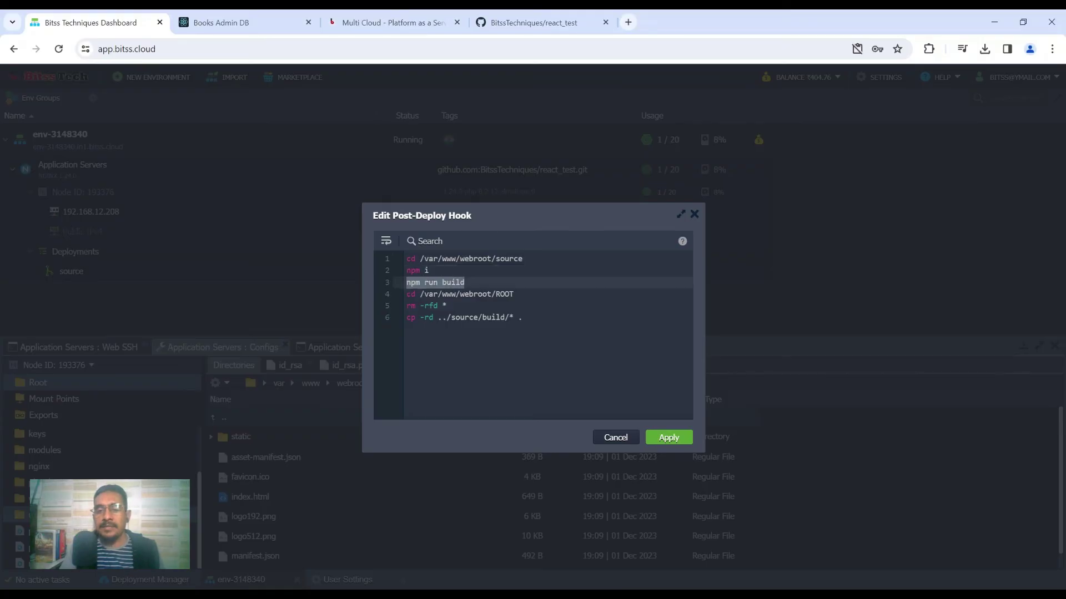
click(514, 294)
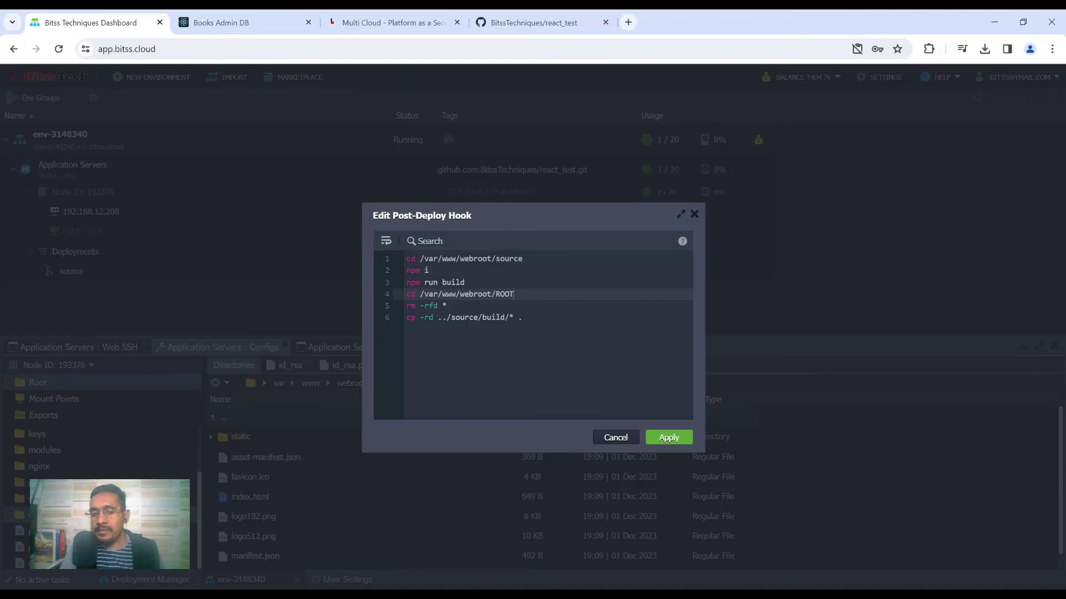
click(447, 306)
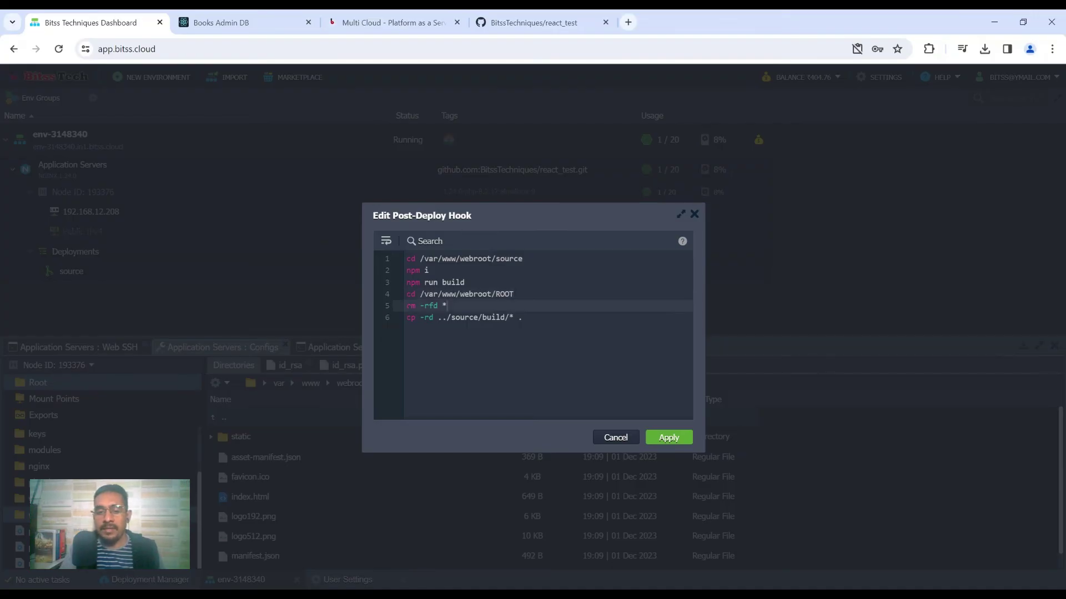
key(shift+Home)
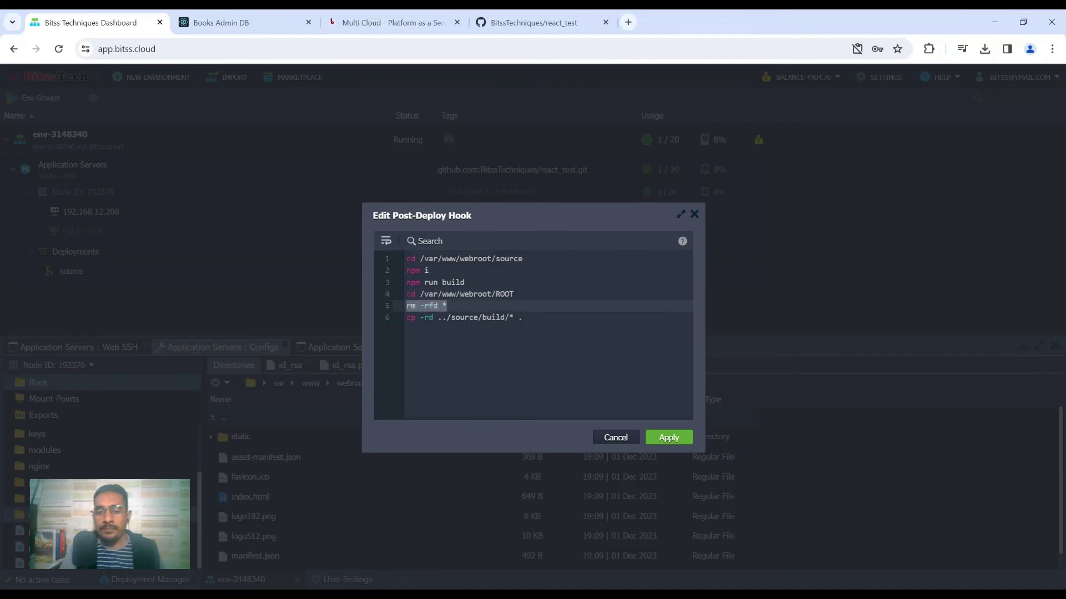
drag(522, 317, 395, 322)
double_click(492, 318)
click(492, 318)
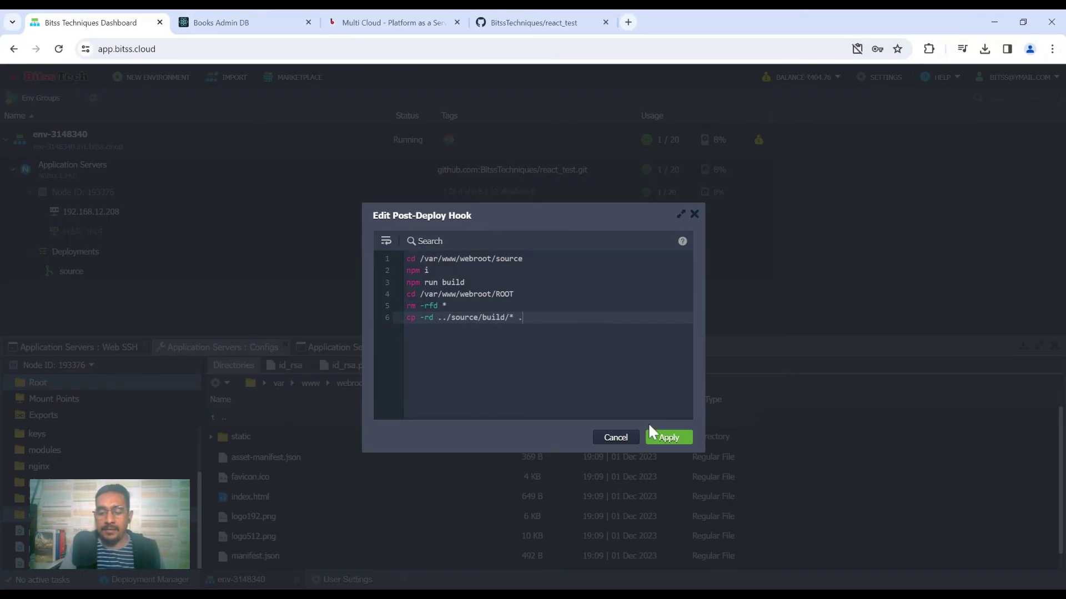
click(613, 436)
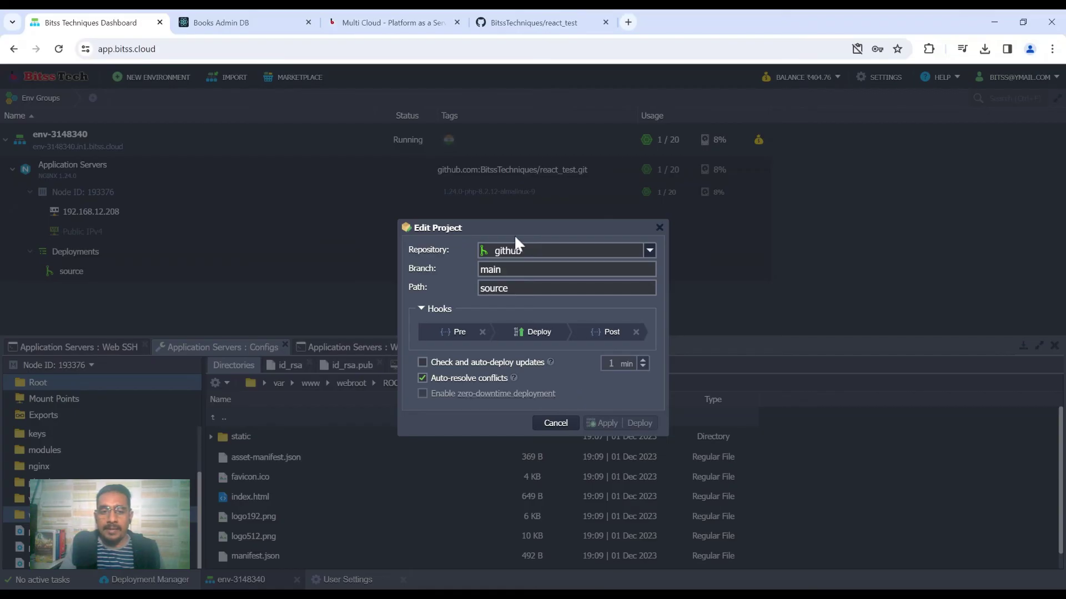
click(659, 227)
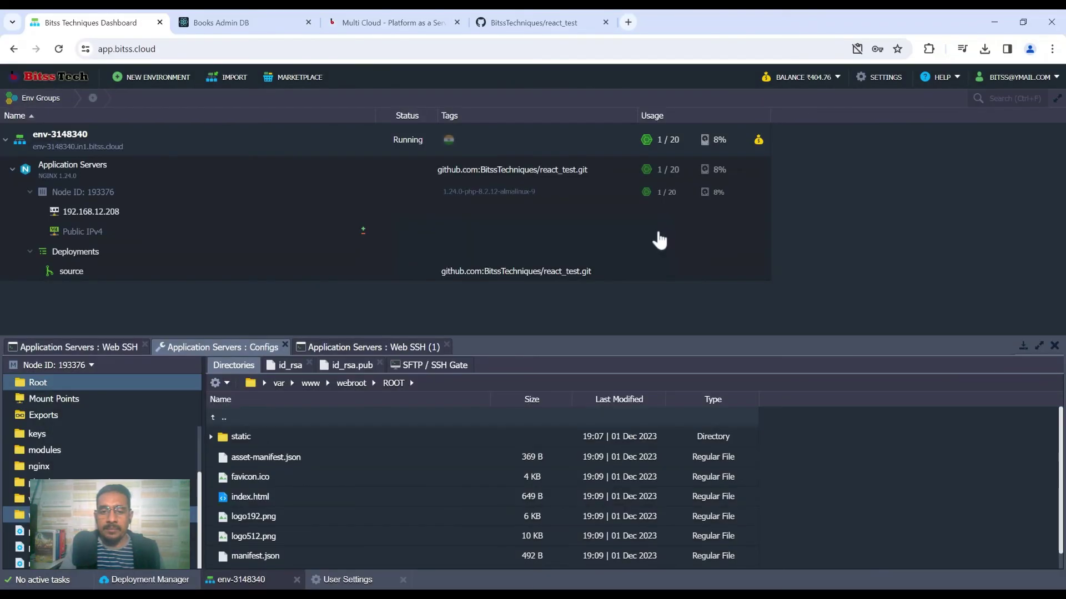
Update the source project from its Git repository and confirm the redeployment
mouse_move(294, 272)
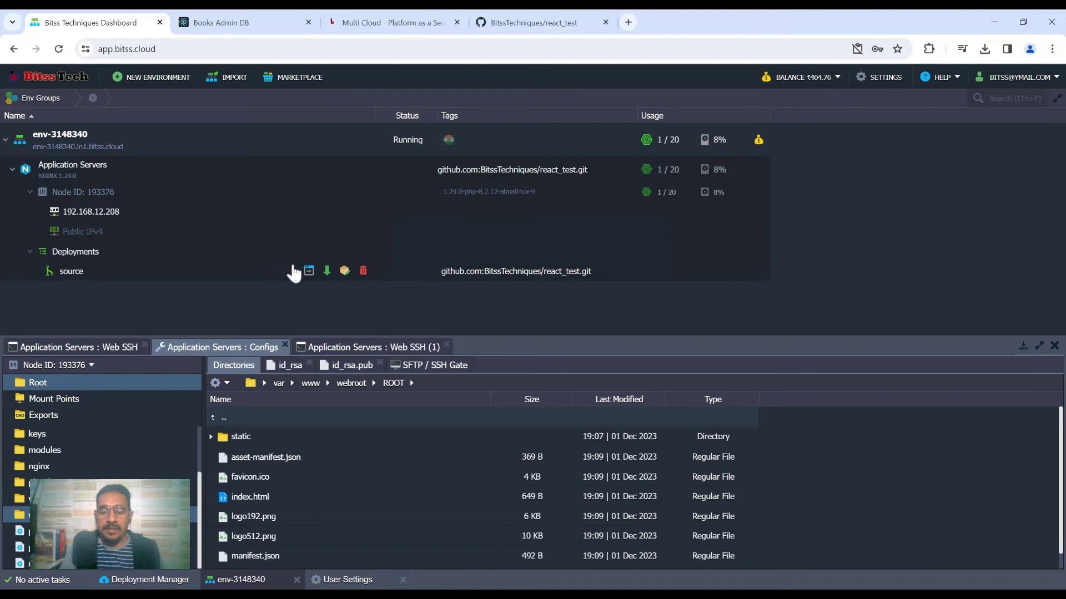
click(326, 271)
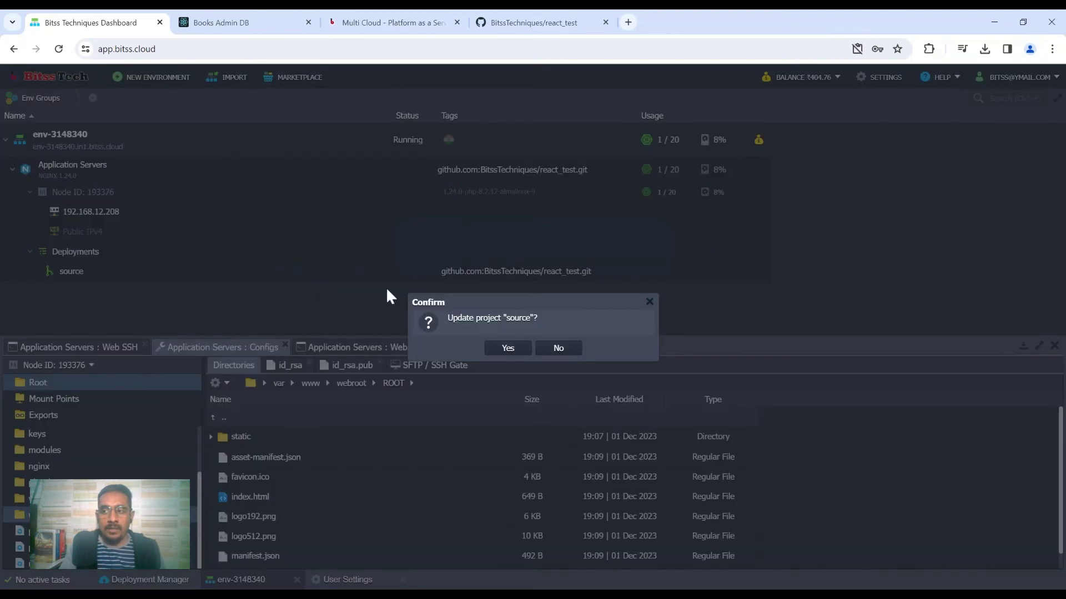
click(491, 347)
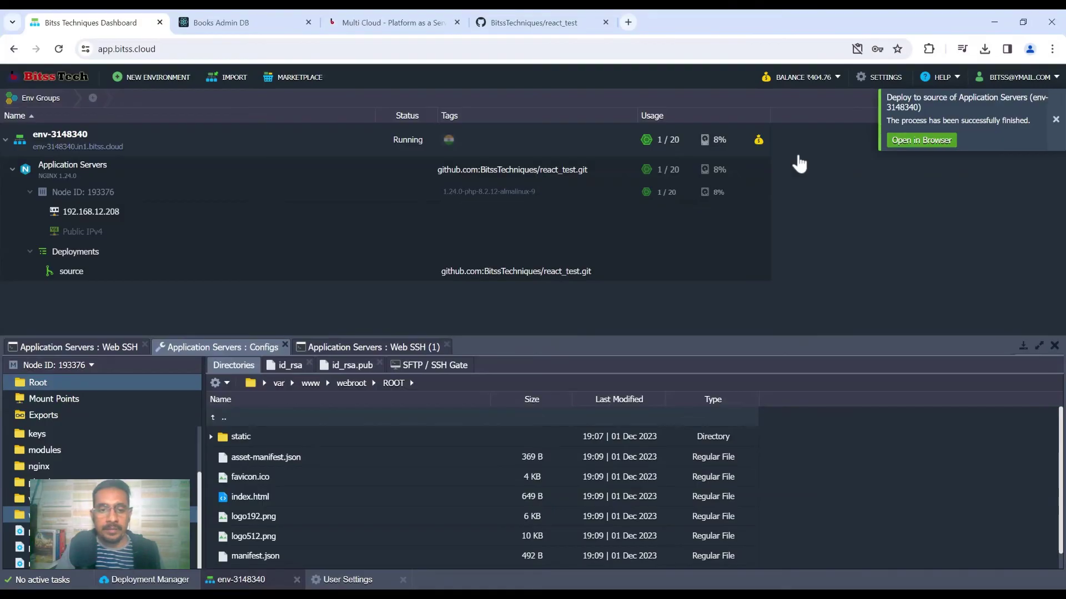
Check the react_test repository on GitHub and the username field on the deployed Books Admin DB login page
click(543, 23)
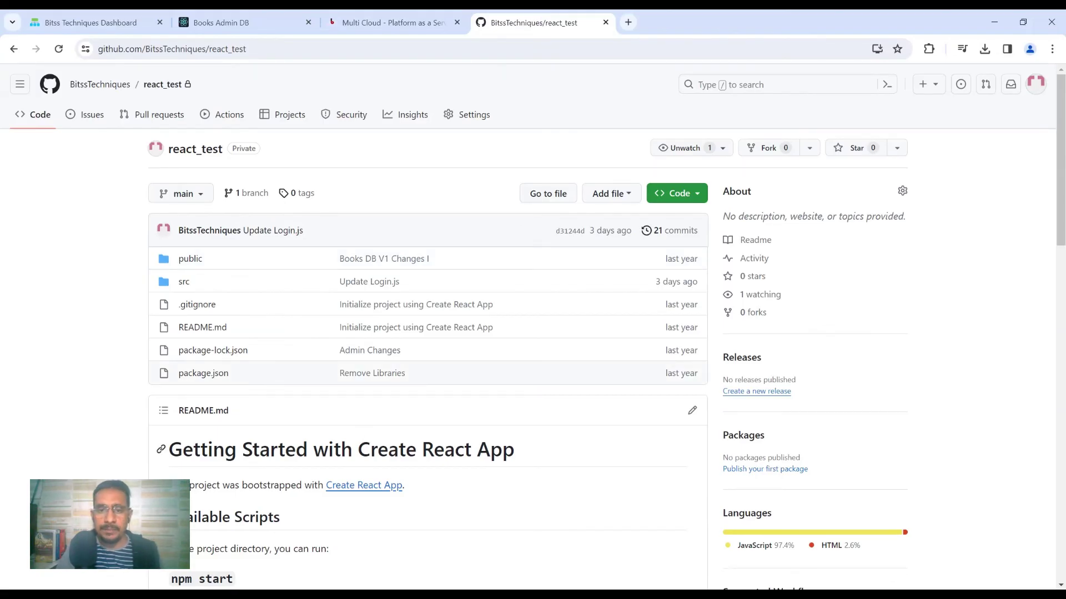
click(226, 28)
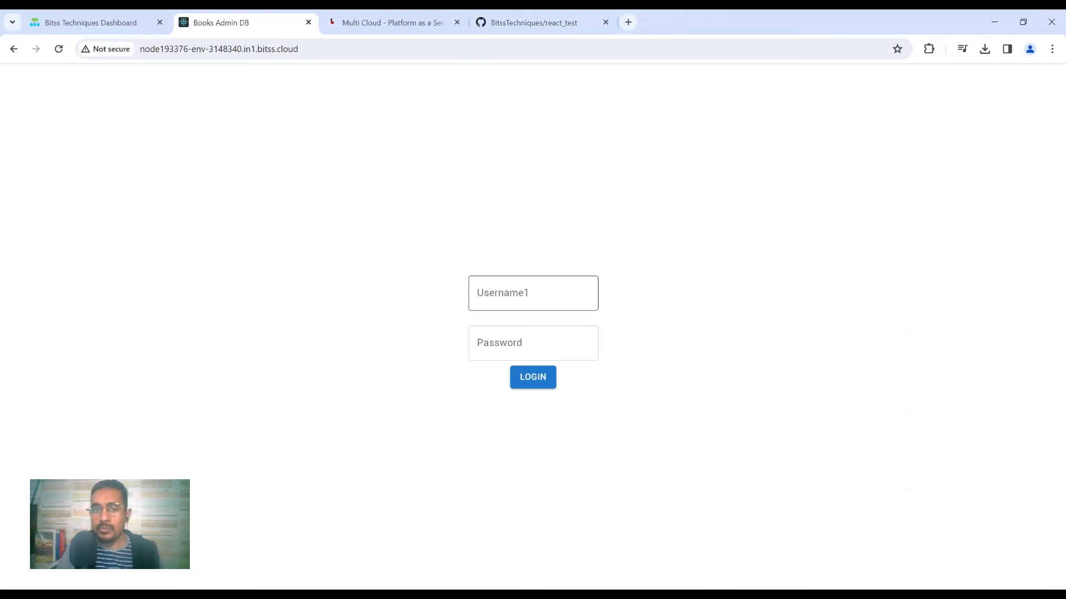
click(533, 293)
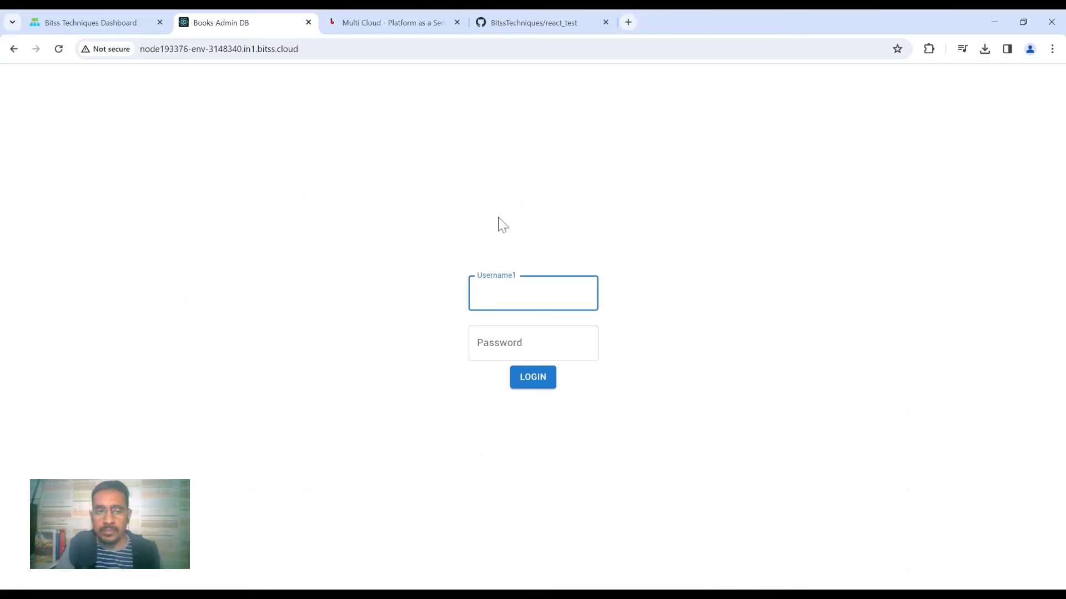
Open src/containers/Login.js in the react_test repository on GitHub and try to delete the 1 from the username field's label
click(502, 22)
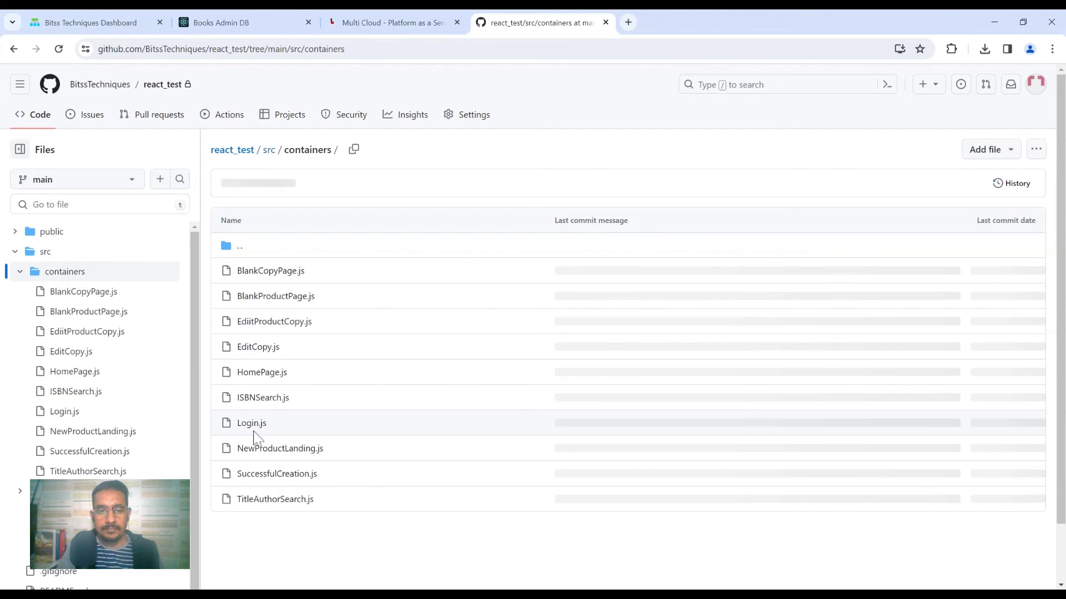
click(246, 423)
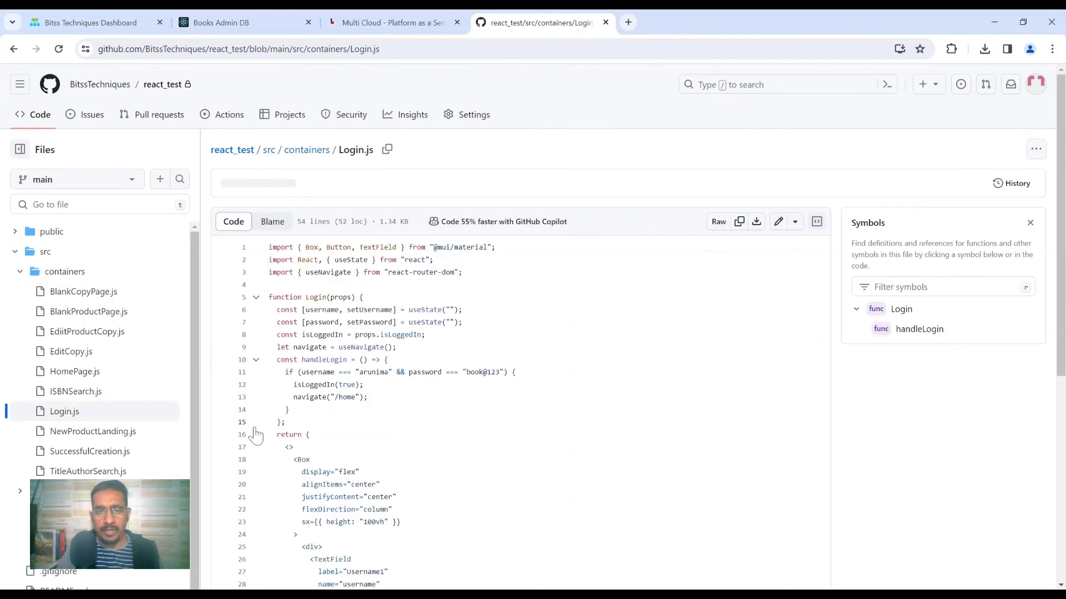
scroll(255, 435, down, 2)
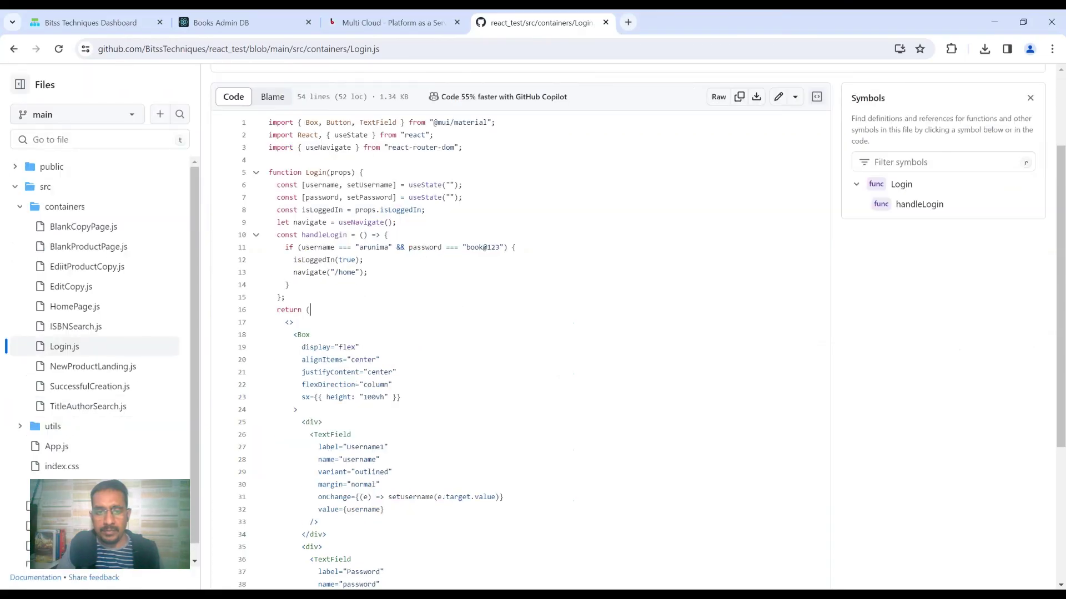
scroll(522, 355, down, 2)
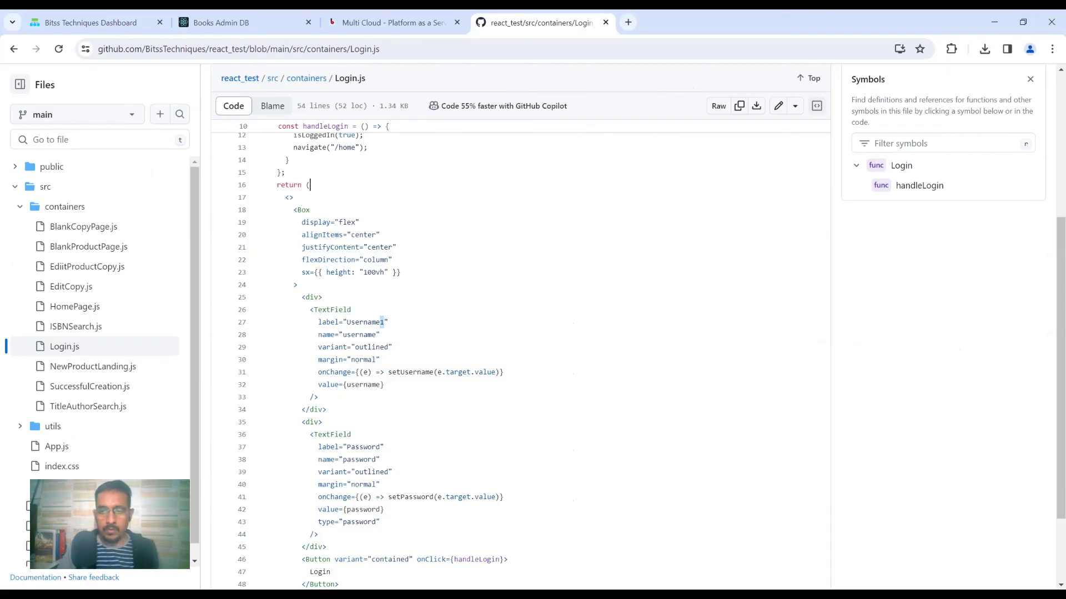
click(384, 322)
key(BackSpace)
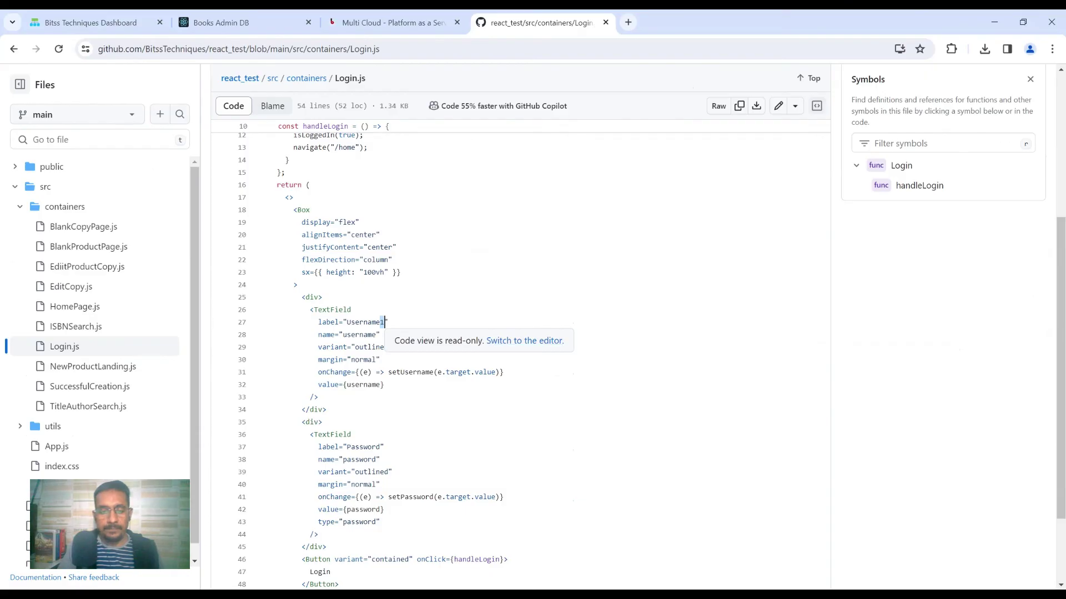
Open Login.js for editing and set the username field's label to "Username 2" and the password field's label to "Password 2"
click(778, 106)
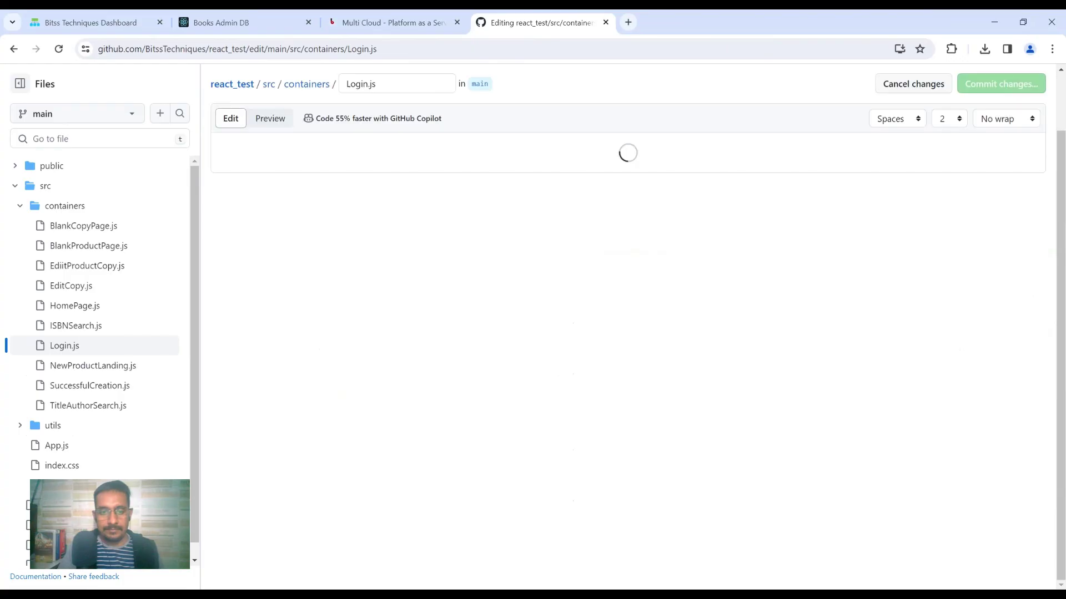
click(280, 415)
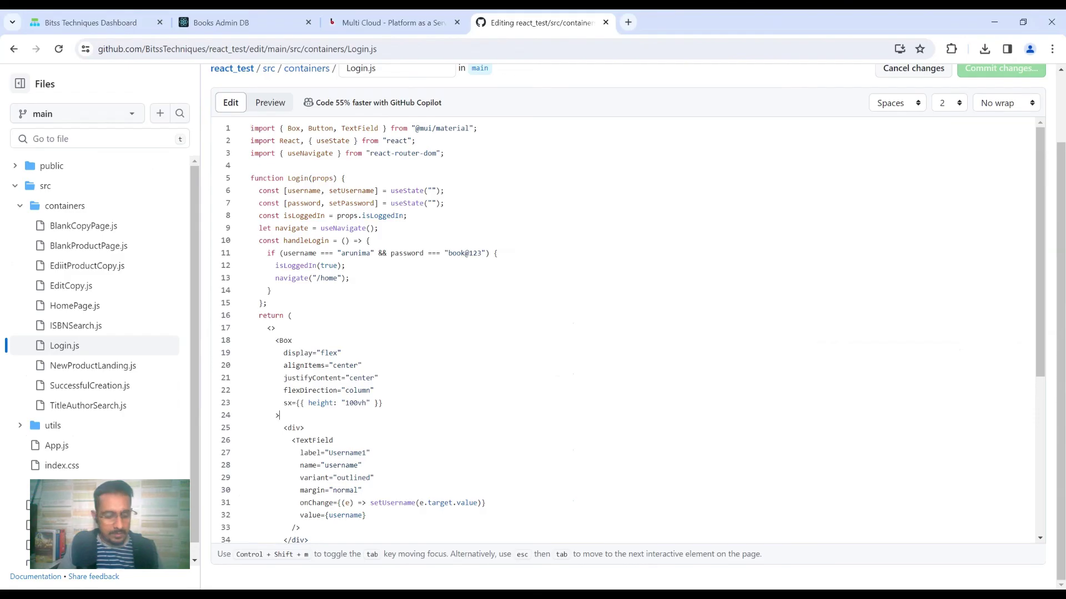
scroll(622, 333, down, 3)
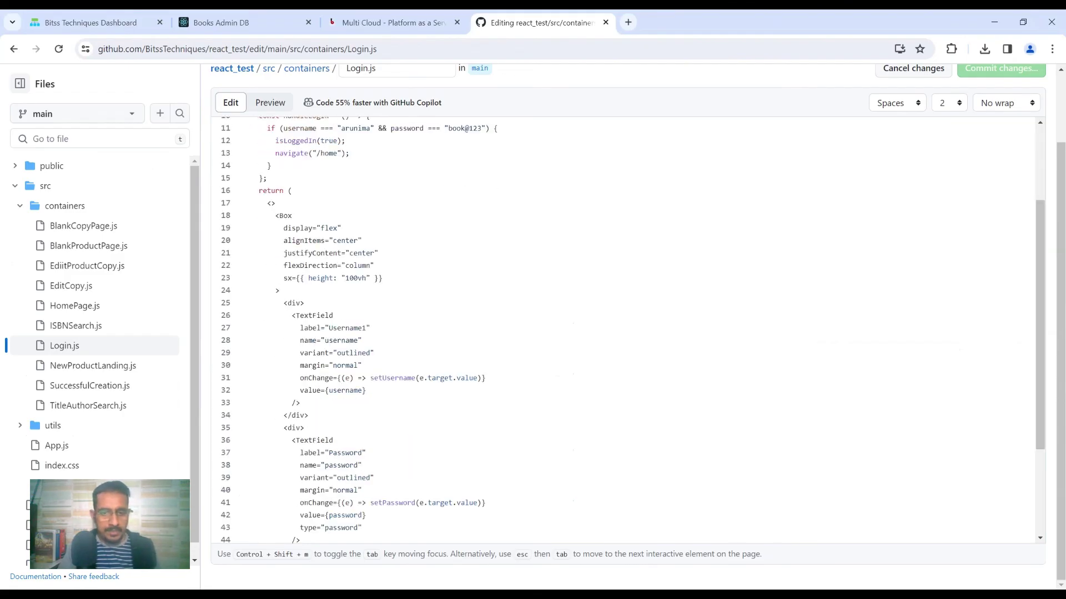
click(363, 328)
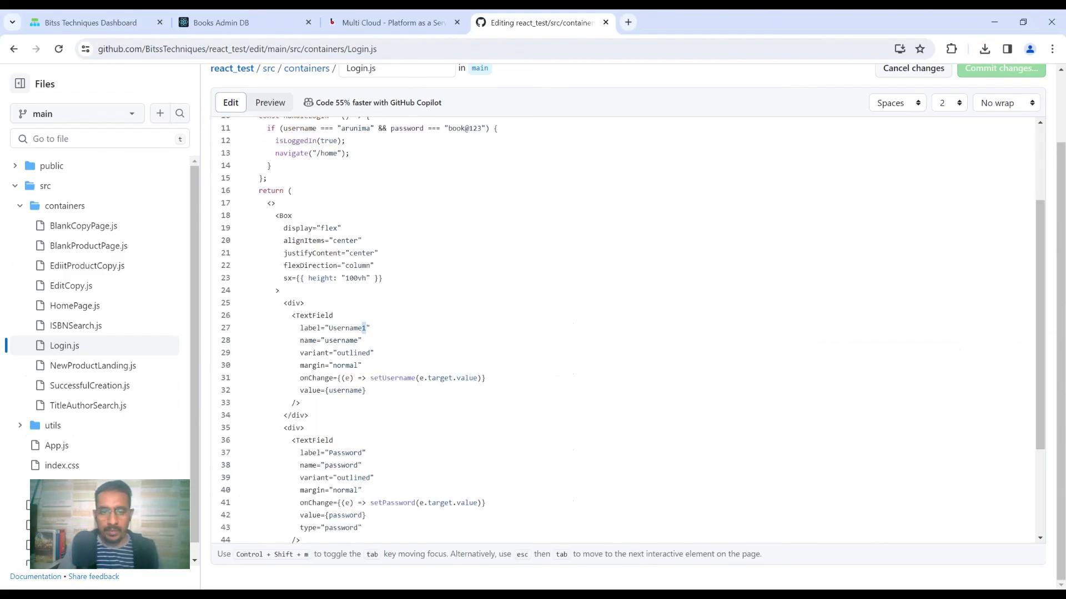
key(BackSpace)
text(2)
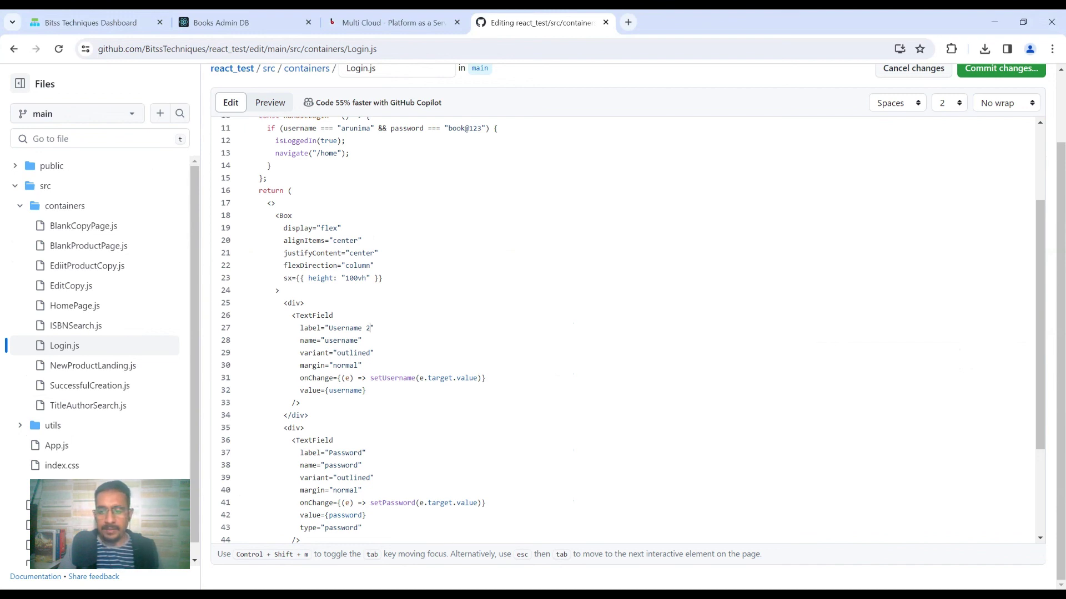
click(366, 453)
text(2)
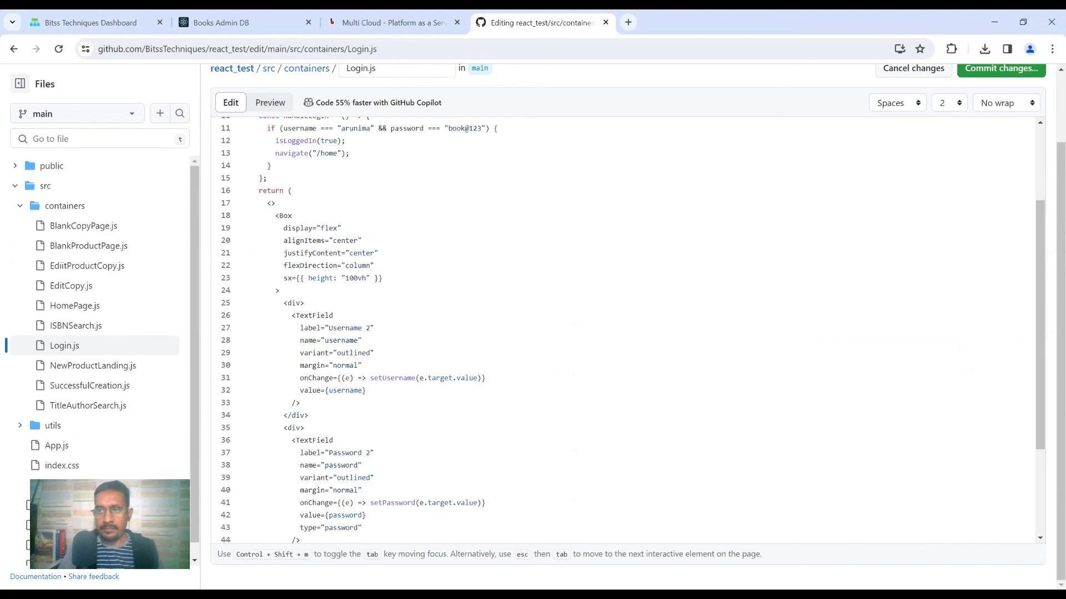
Commit the Login.js label changes directly to the main branch with the message "Update Login.js"
scroll(622, 328, down, 3)
scroll(622, 328, up, 5)
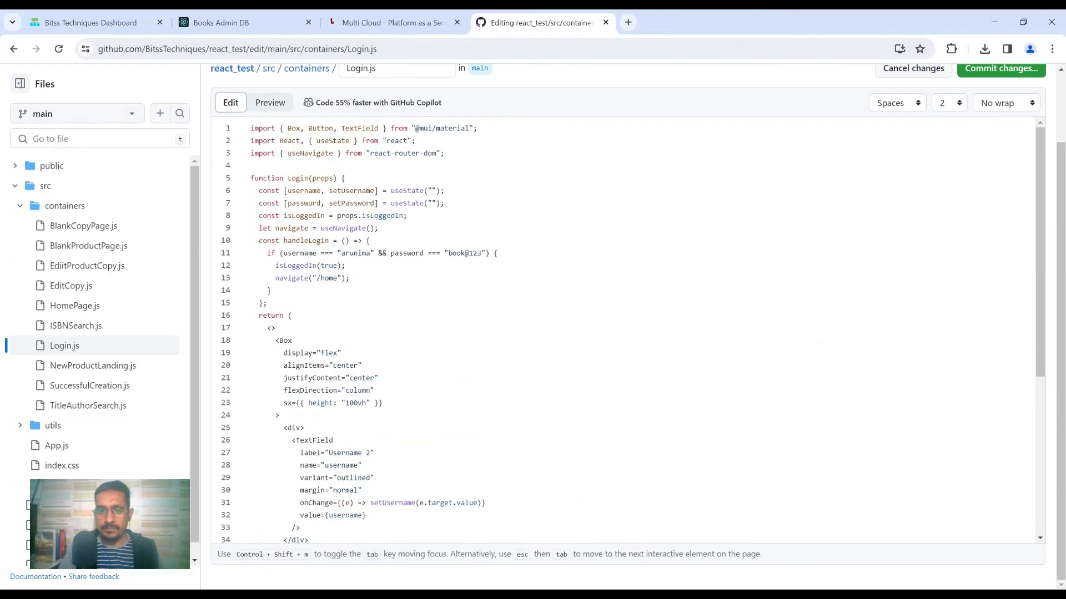
click(999, 69)
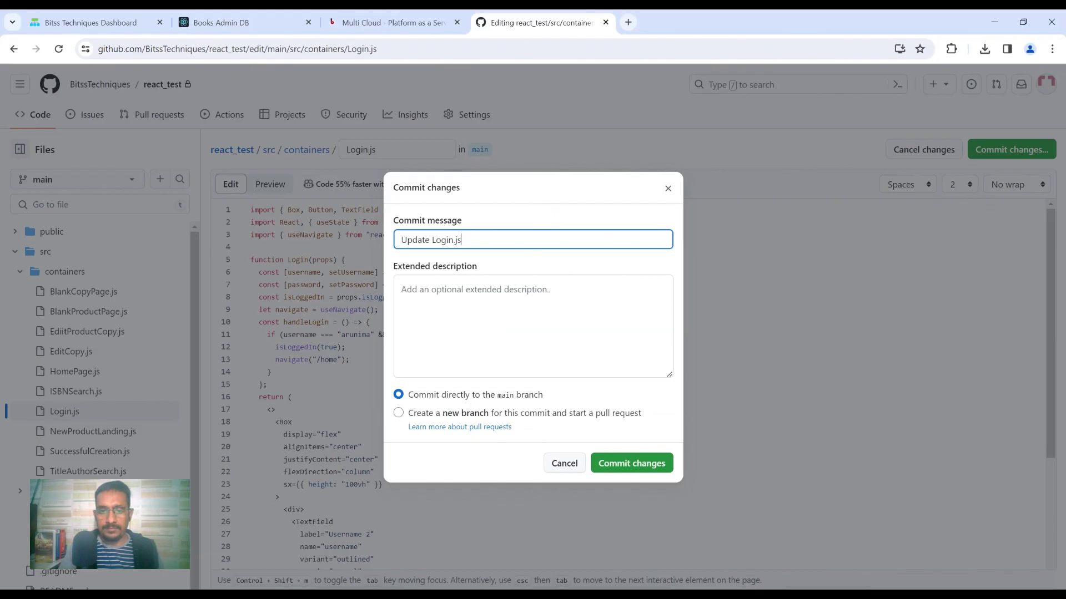
click(619, 471)
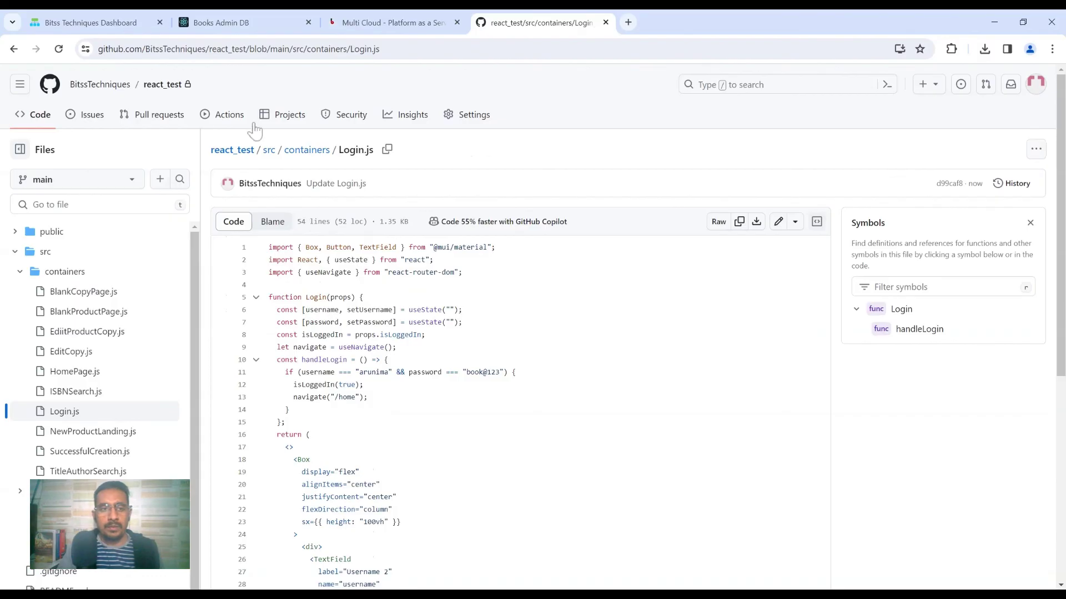
Reload the deployed Books Admin DB login page to check its field labels before redeploying
click(89, 23)
click(226, 32)
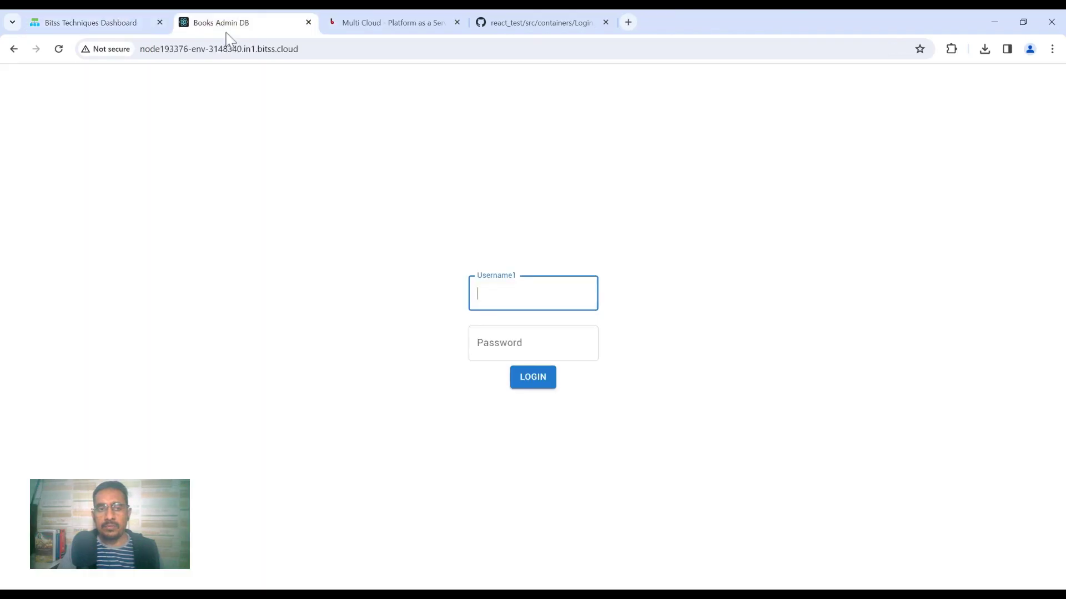
click(59, 49)
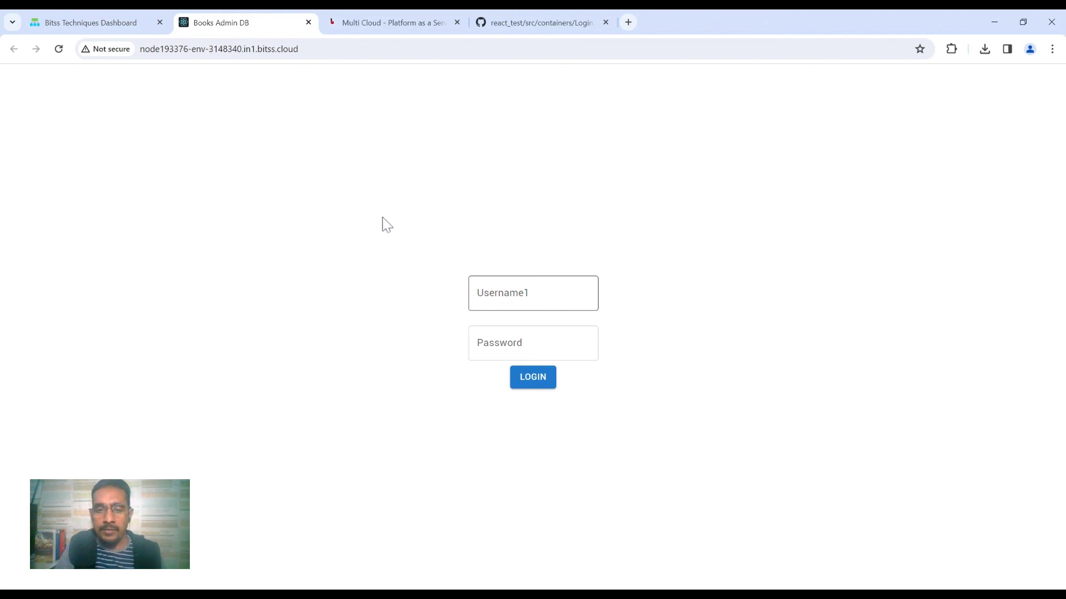
In the Bitss Techniques dashboard, update the source project of env-3148340 from its Git repository and confirm the redeployment
click(97, 23)
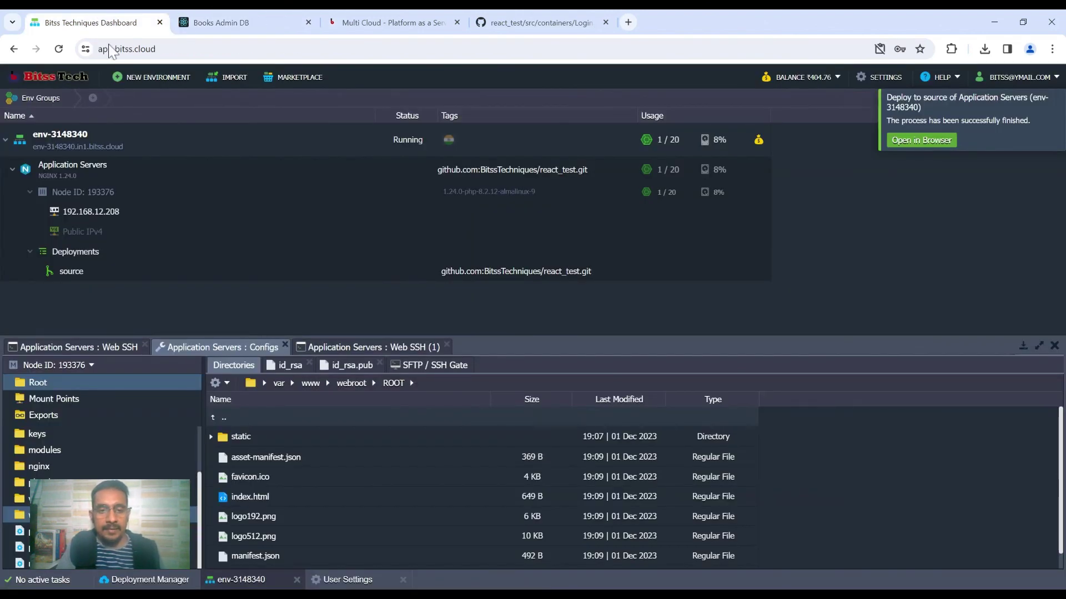
mouse_move(190, 271)
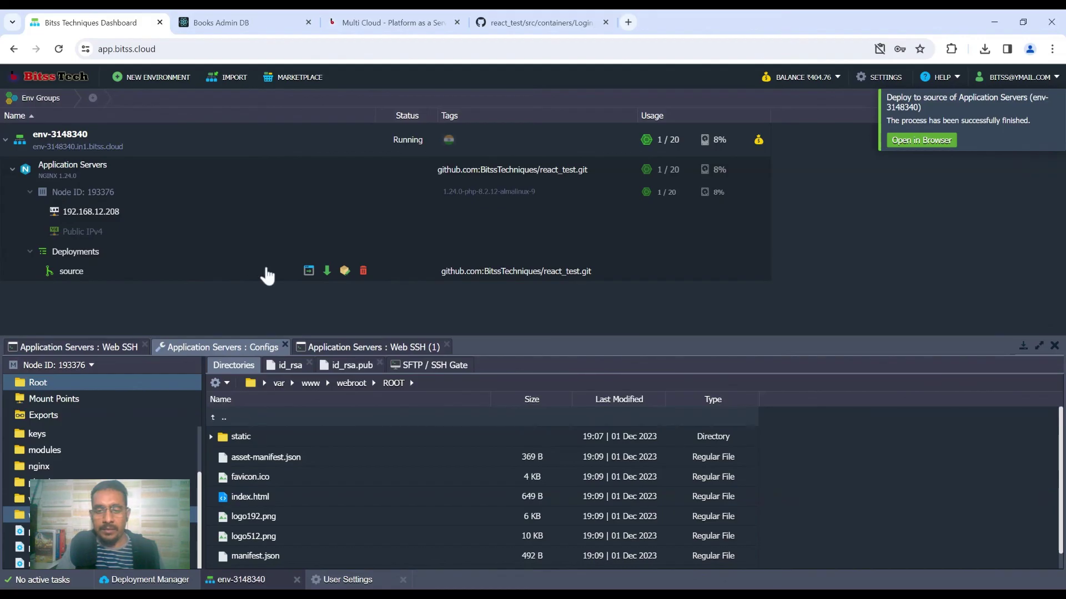
click(327, 271)
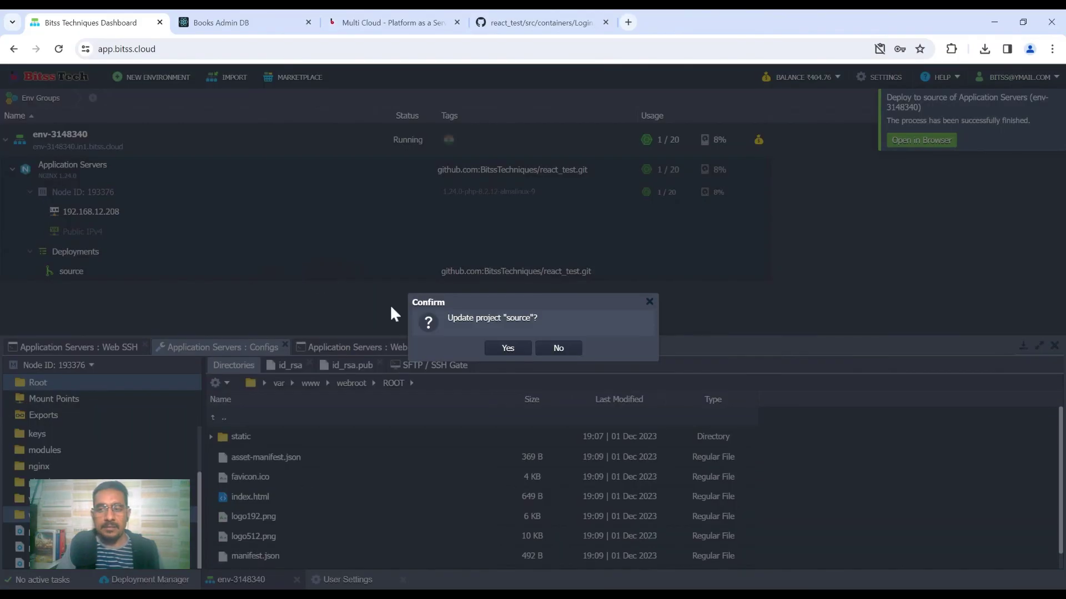
click(508, 348)
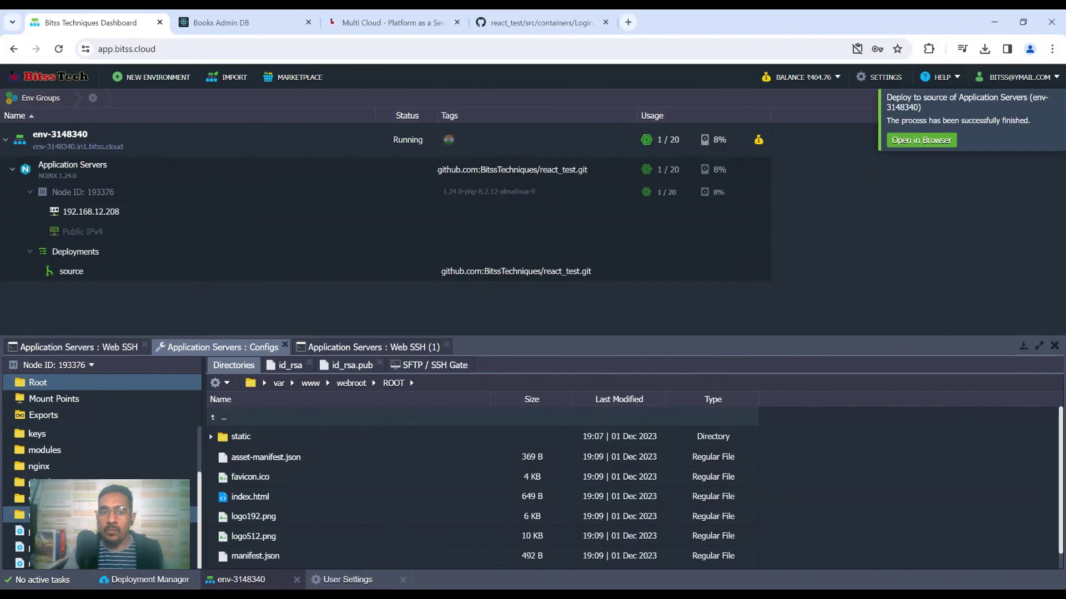
Reload the deployed Books Admin DB login page, check its field labels, and return to the Bitss dashboard by way of Login.js on GitHub
click(222, 27)
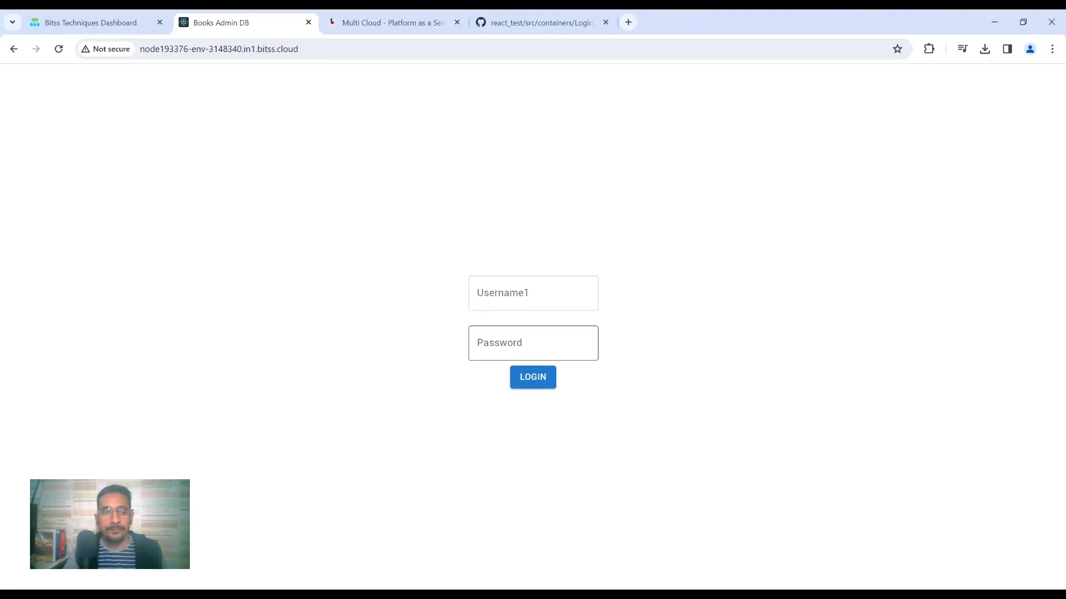
click(58, 50)
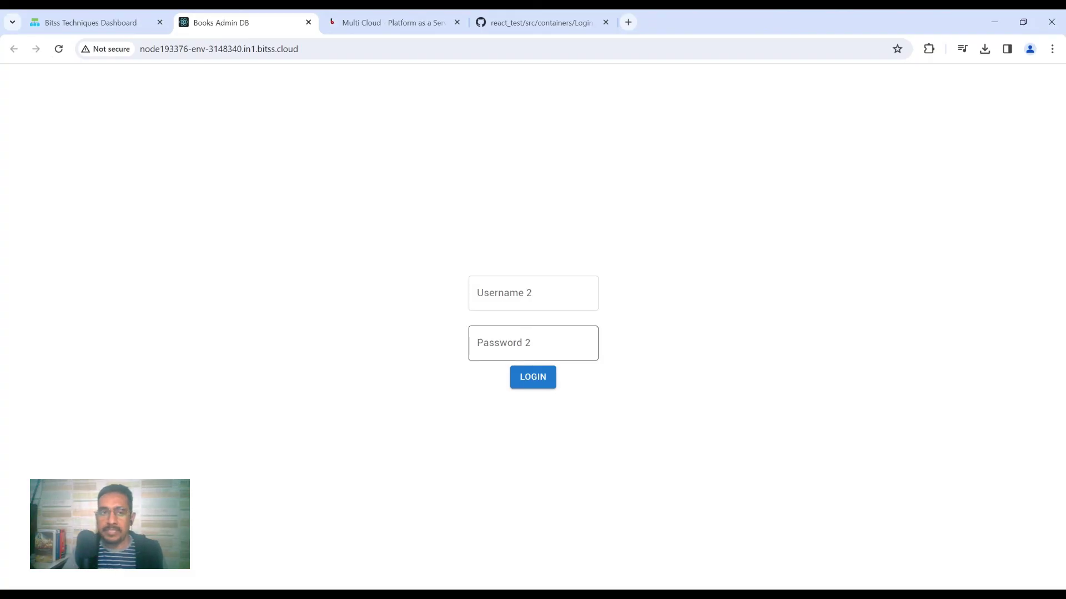
click(515, 32)
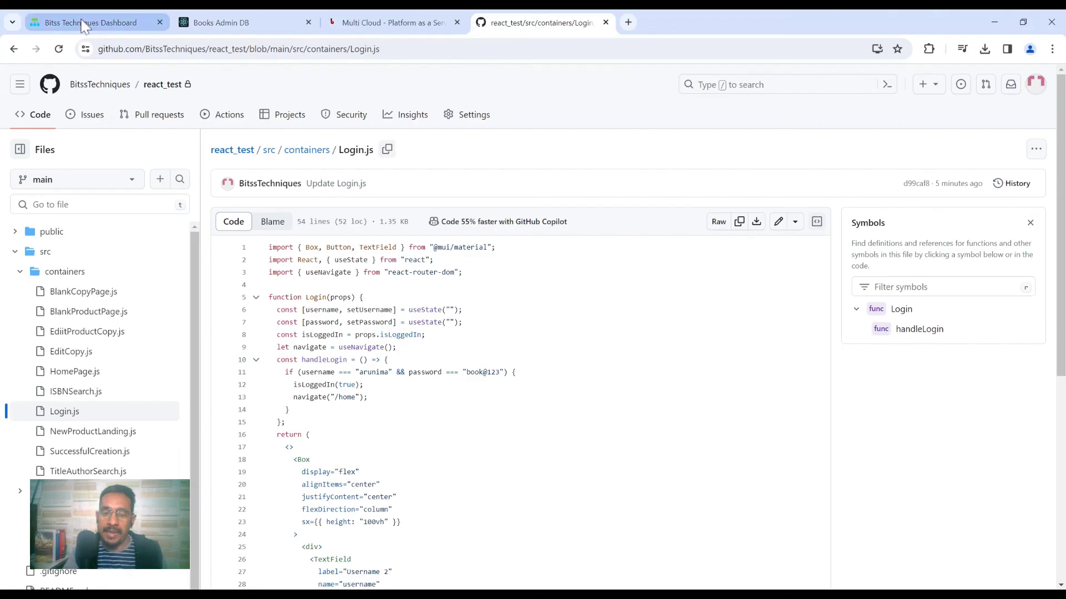
click(83, 25)
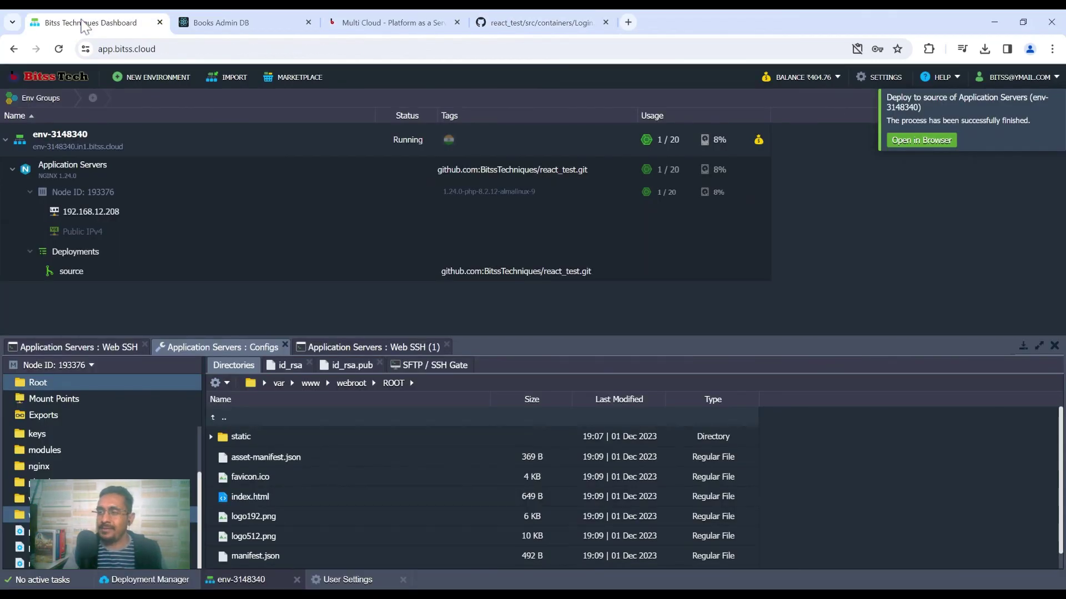